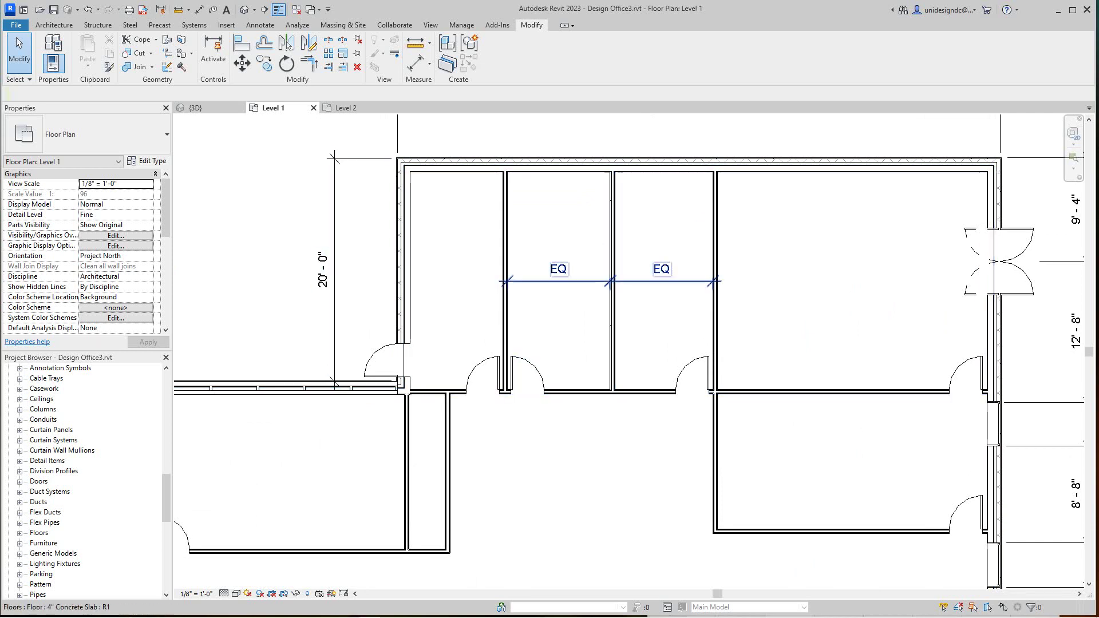
Start a stair in the northwest room with its location line at Exterior Support: Right and an actual run width of 3' 4"
scroll(341, 130, "up", 4)
scroll(288, 286, "up", 3)
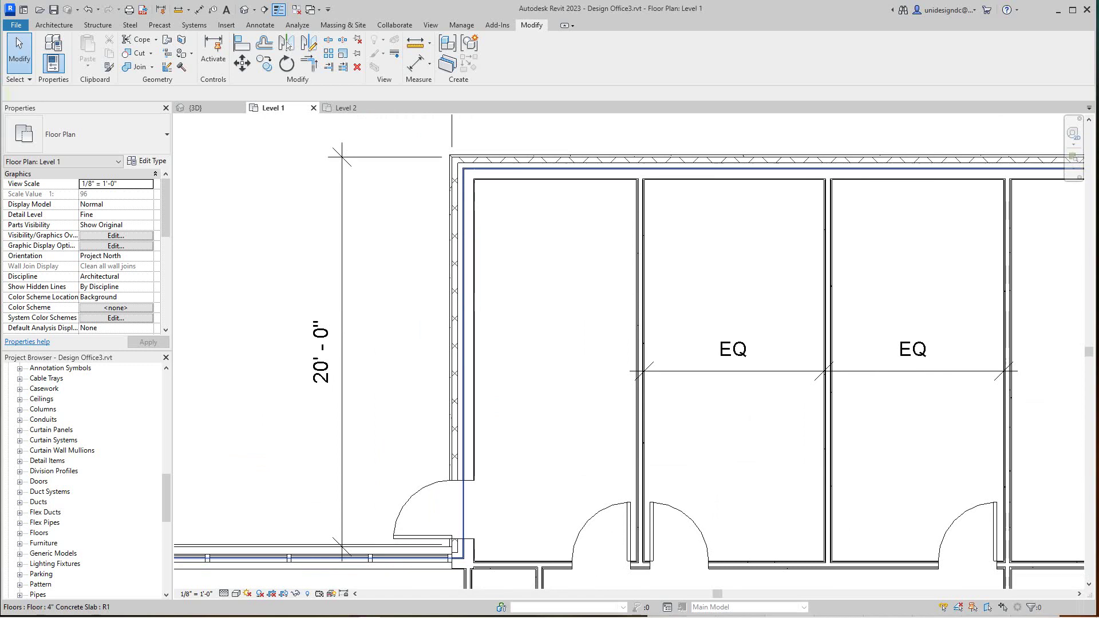
left_click(54, 24)
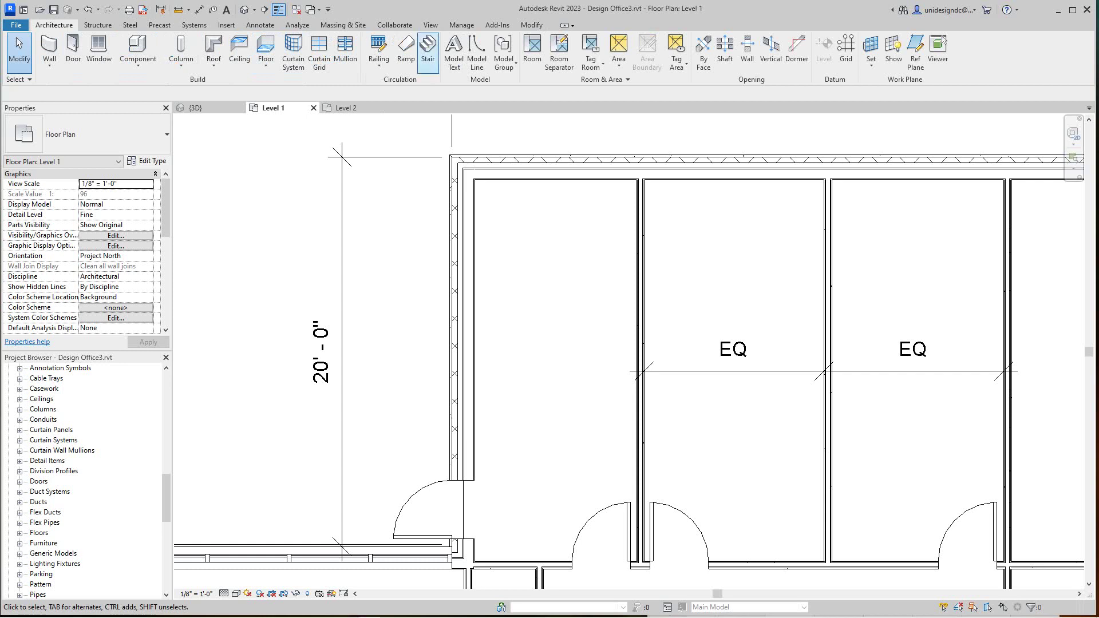
left_click(428, 49)
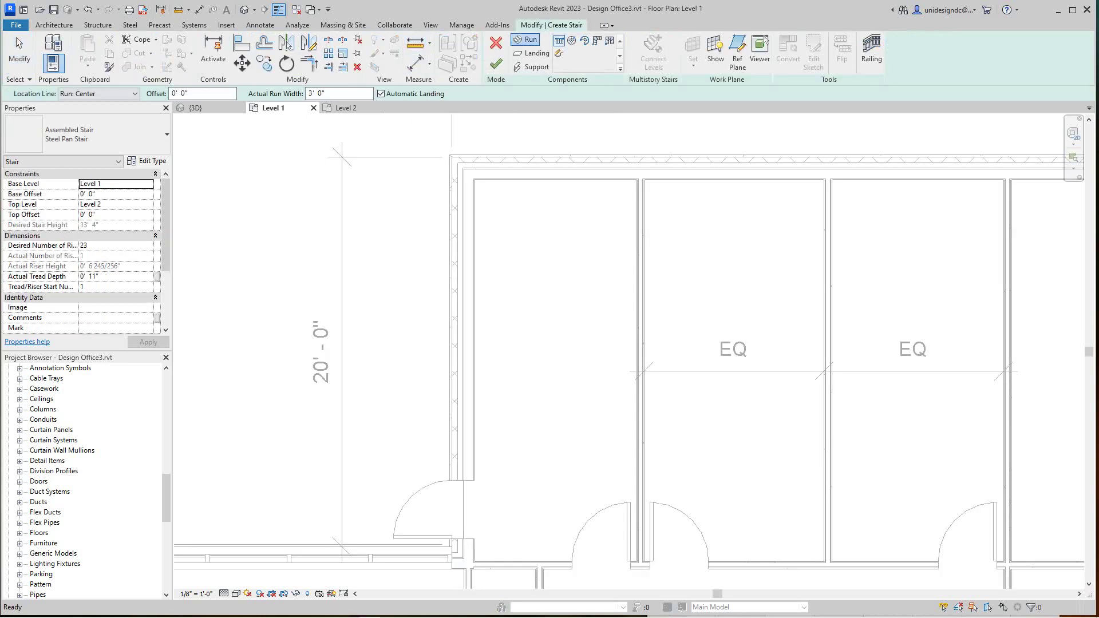
left_click(99, 93)
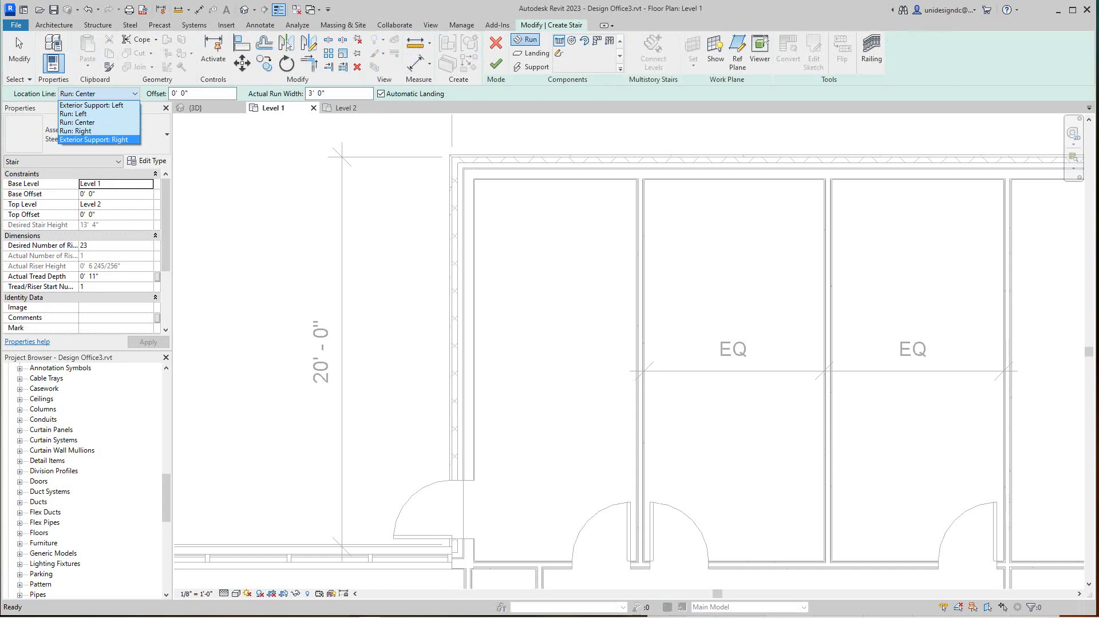
left_click(93, 139)
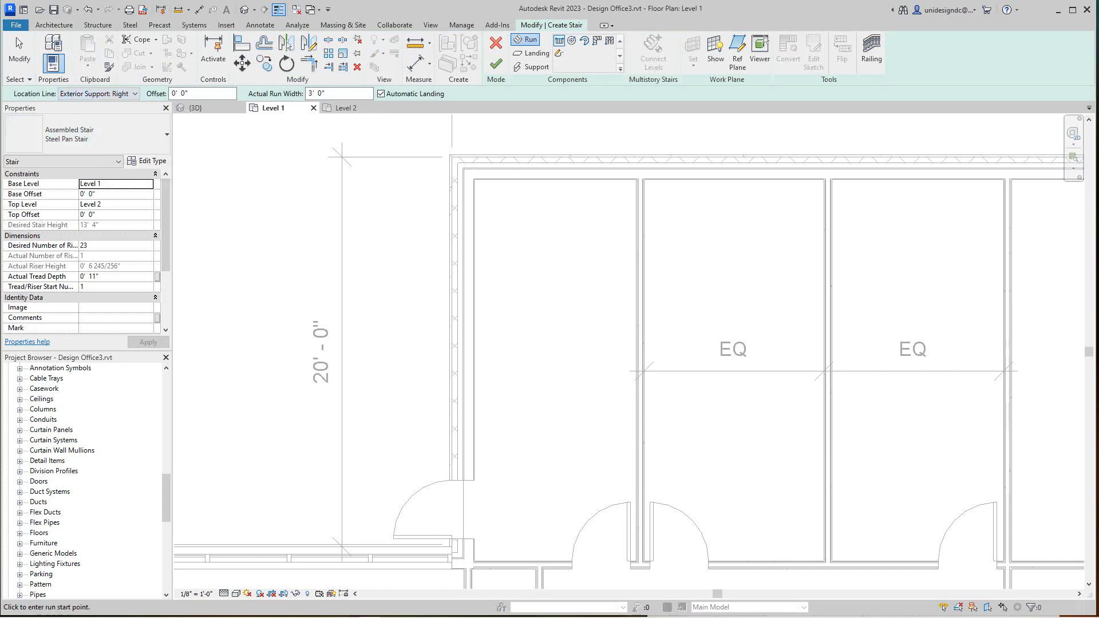
left_click(189, 93)
key("Tab")
key("shift+Left")
type("4")
scroll(312, 121, "down", 2)
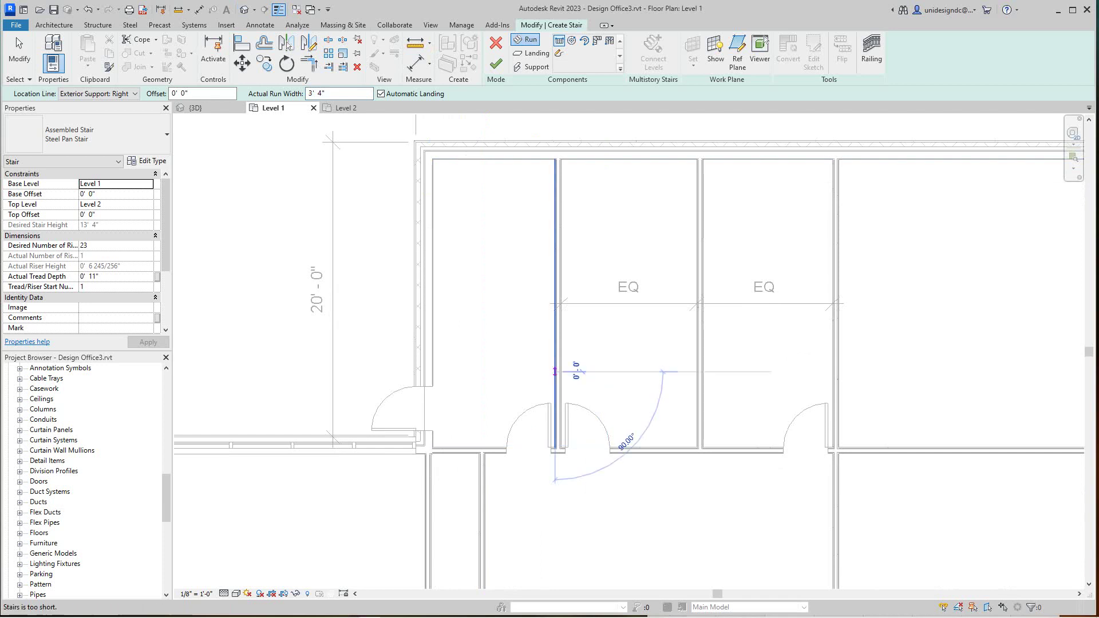
Create a U-shaped stair with an 11-riser run up along the interior partition and a 12-riser return run down along the west exterior wall
left_click(554, 372)
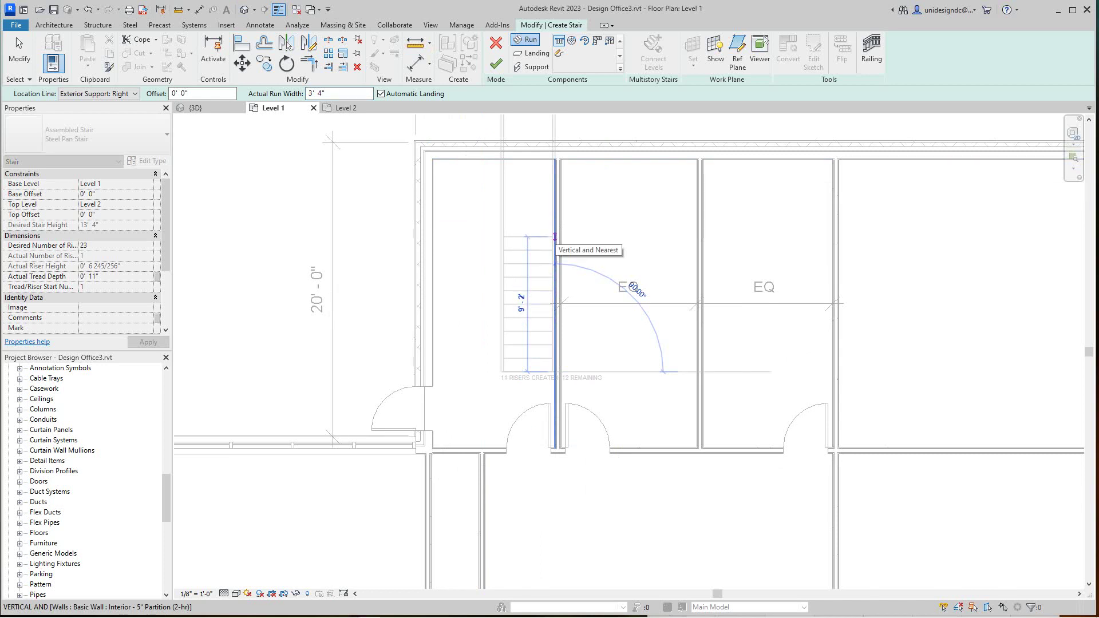
left_click(554, 236)
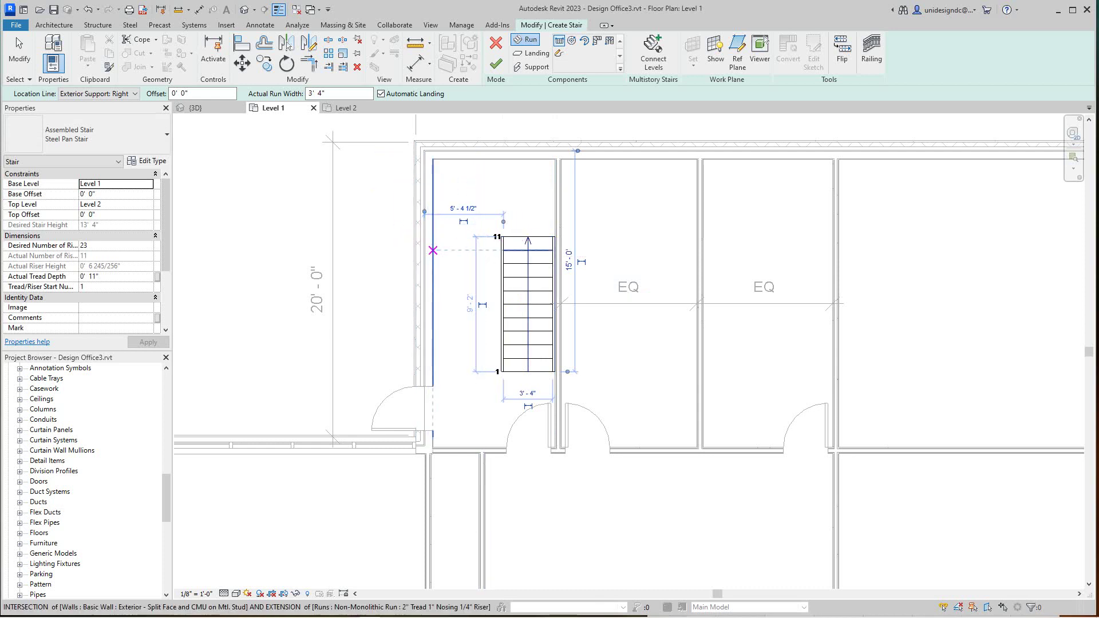
left_click(433, 237)
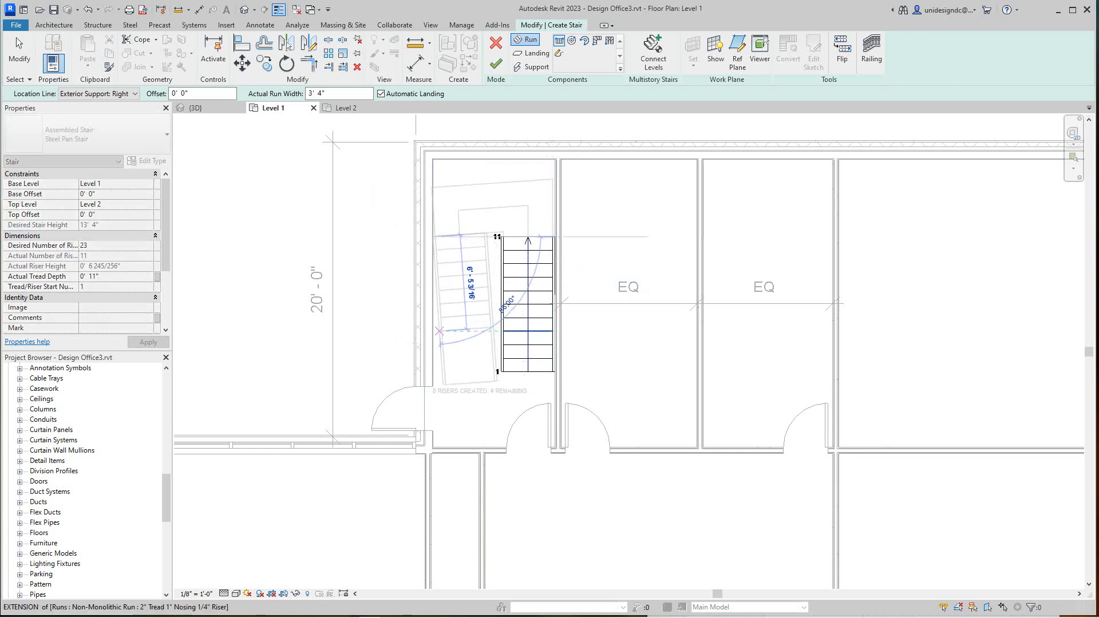
left_click(432, 384)
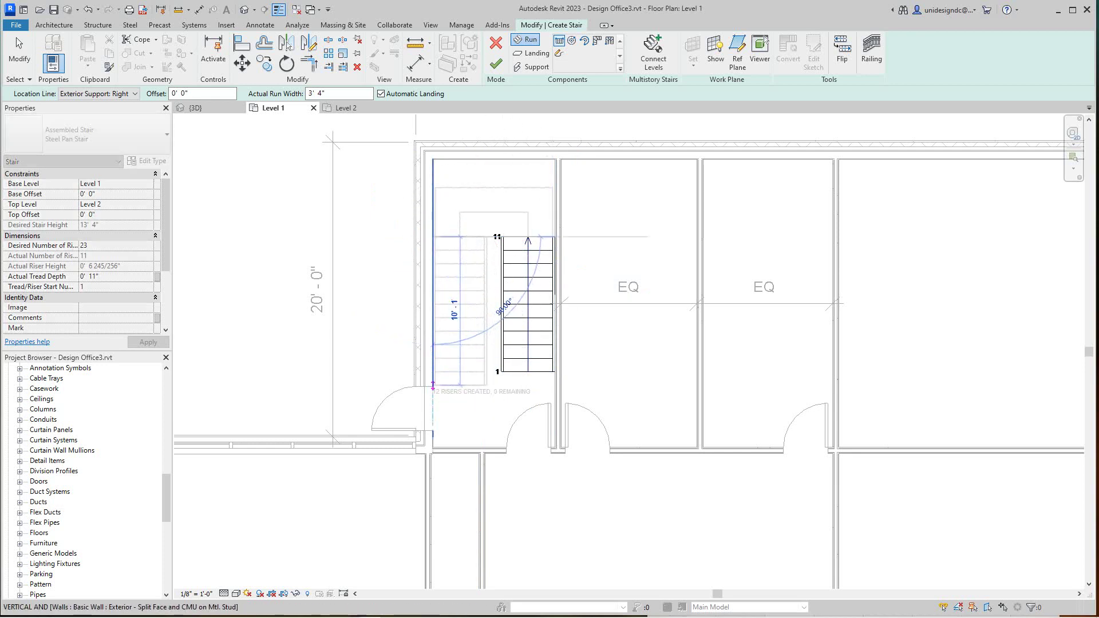
key("Escape")
middle_click_drag(528, 304, 504, 338)
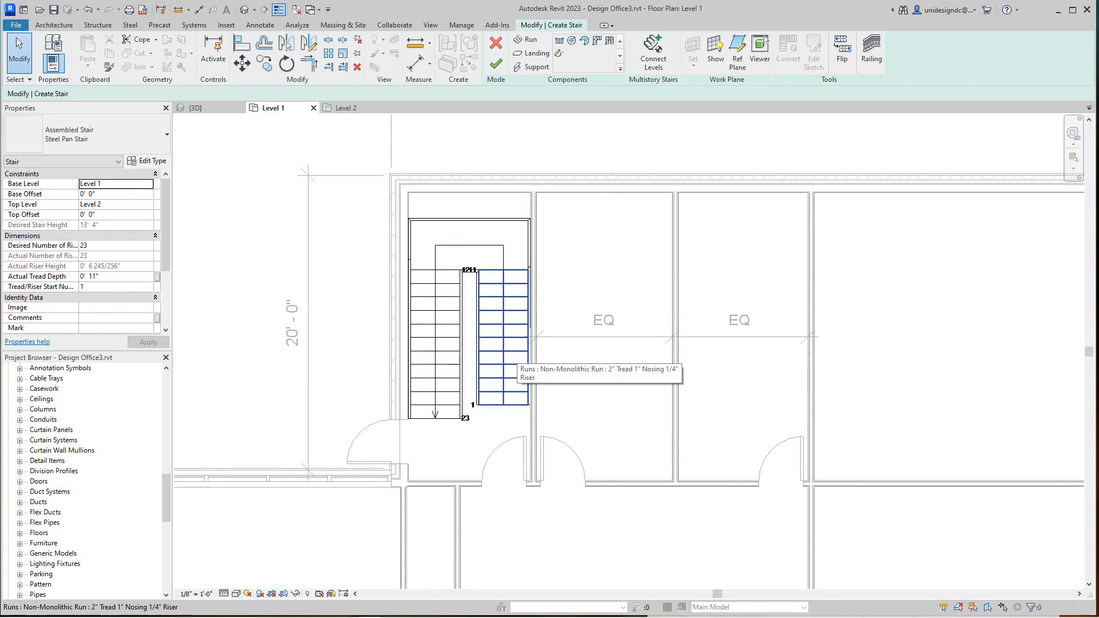
scroll(498, 352, "down", 1)
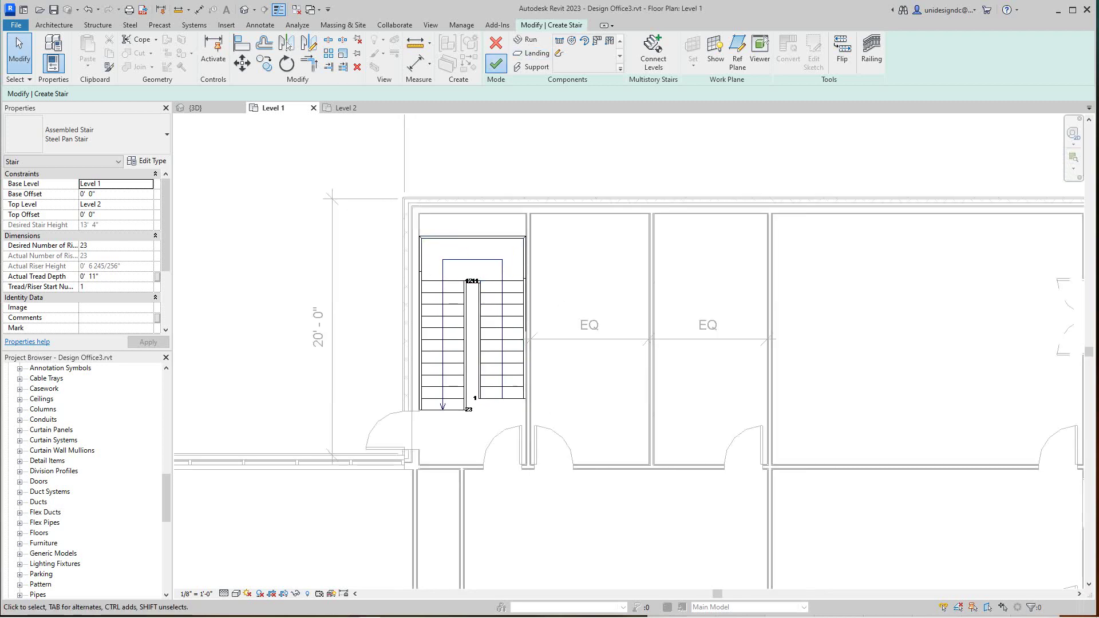
left_click(496, 63)
Move the stair north about 1' 9" so the landing's outer edge meets the inner face of the north exterior wall
scroll(491, 258, "up", 2)
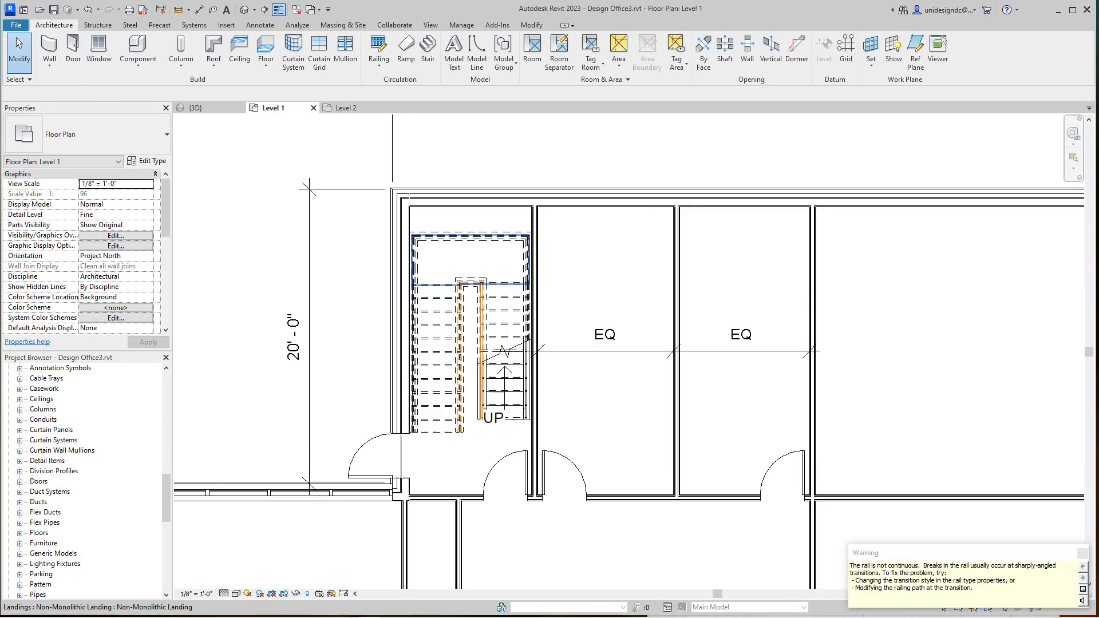
scroll(859, 505, "up", 1)
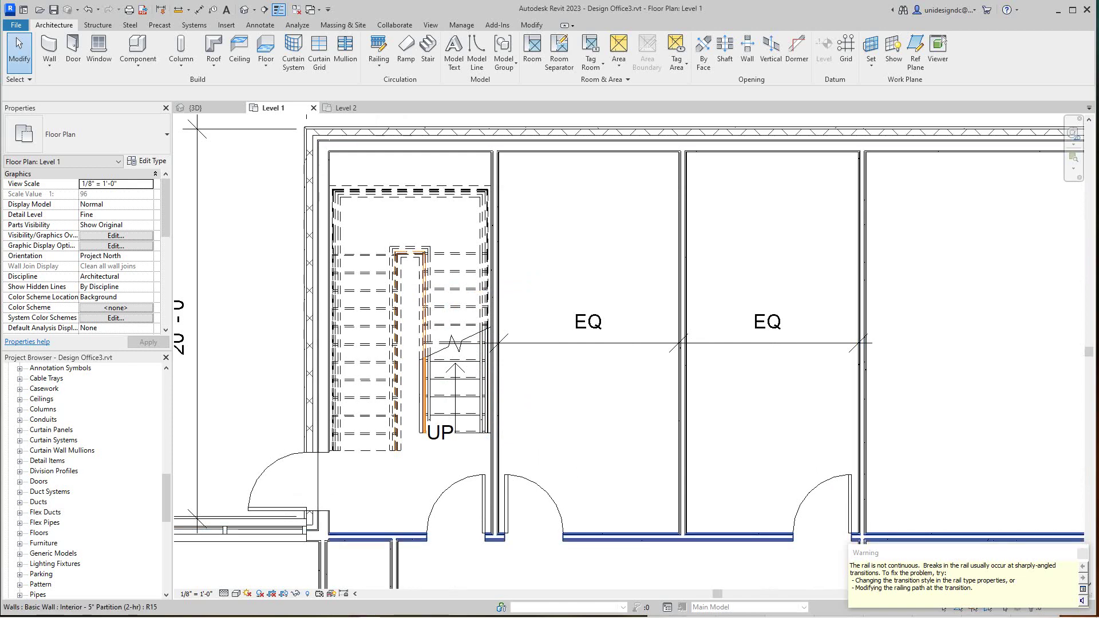
scroll(503, 295, "up", 1)
scroll(446, 470, "down", 2)
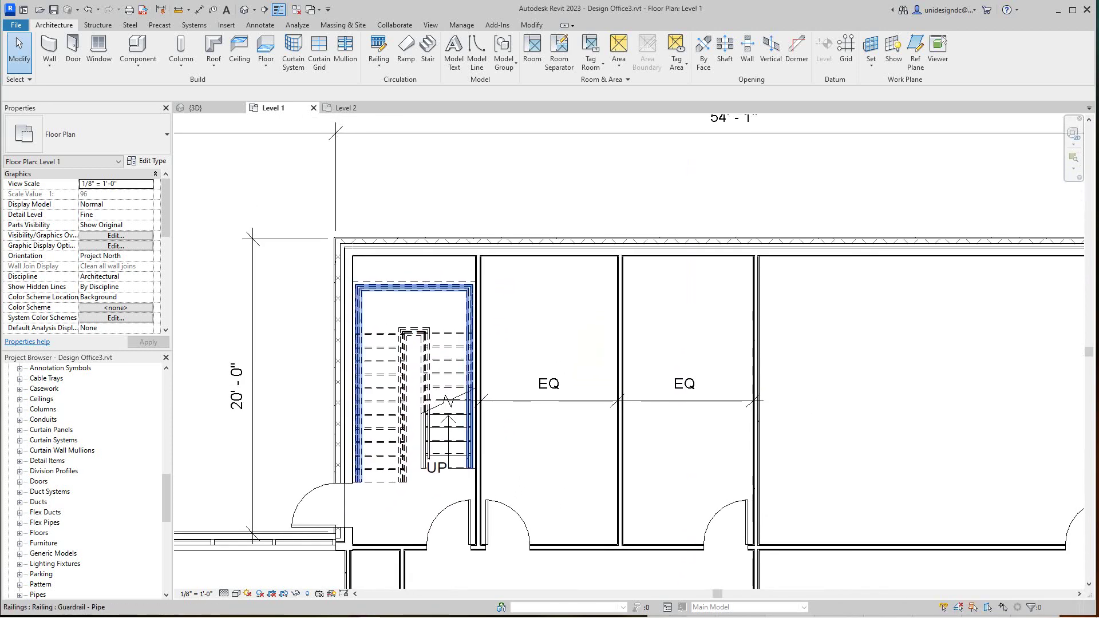
scroll(438, 294, "up", 2)
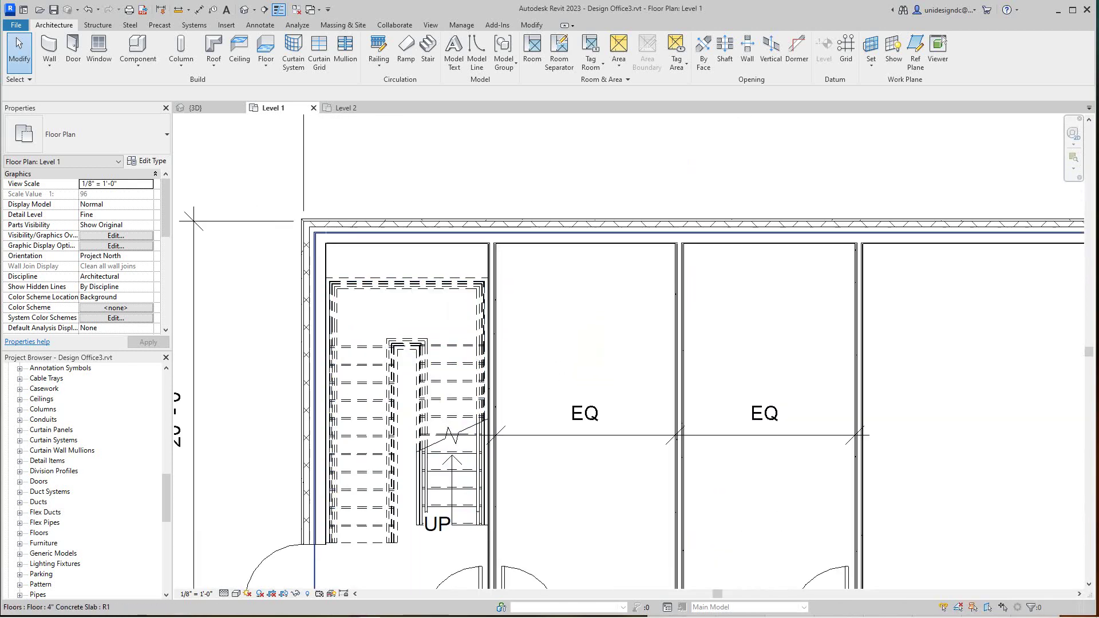
left_click(437, 232)
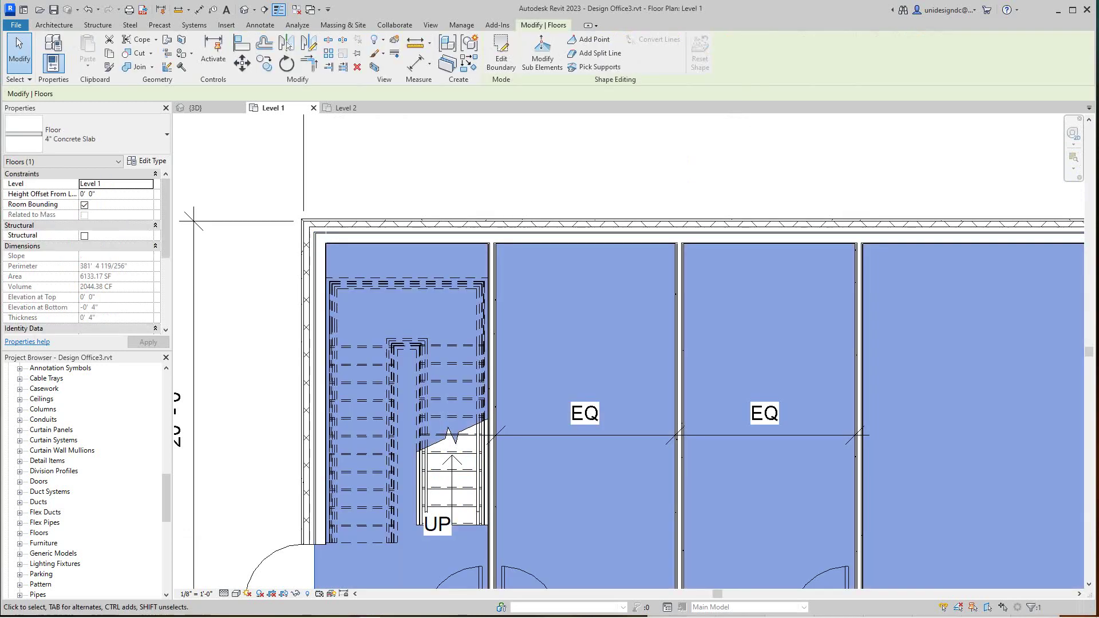
key("Escape")
scroll(425, 289, "up", 3)
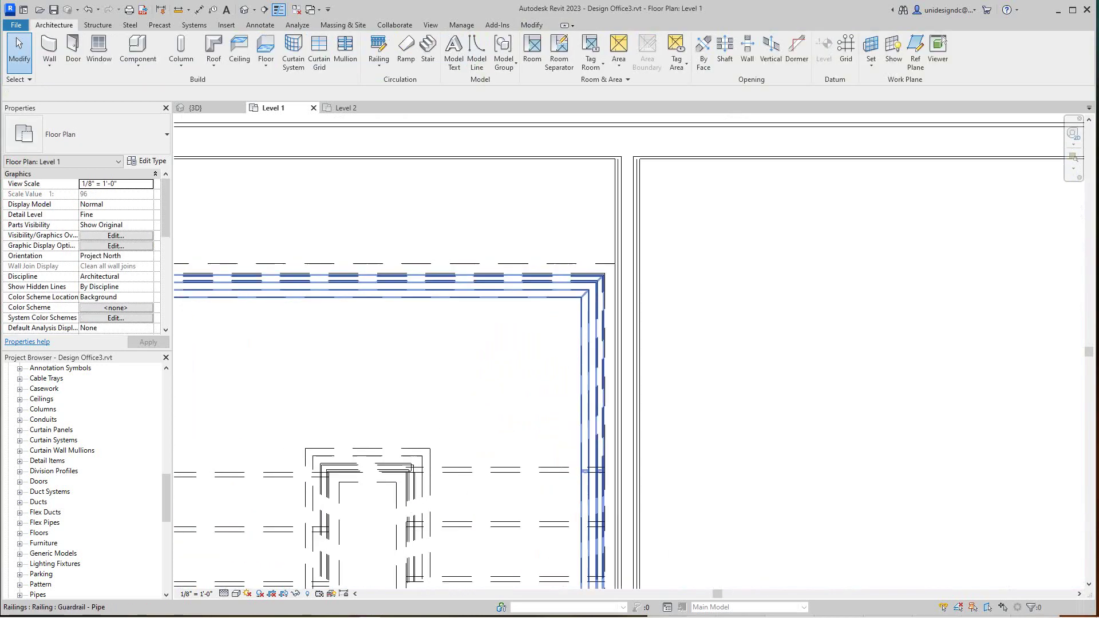
left_click(424, 288)
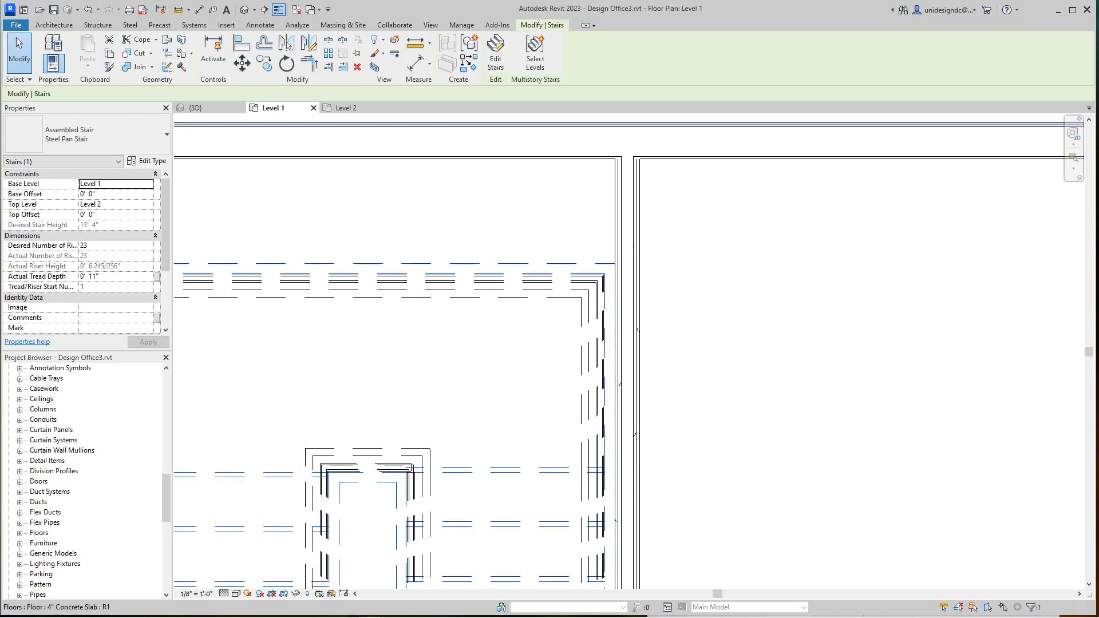
scroll(424, 289, "down", 2)
left_click(243, 63)
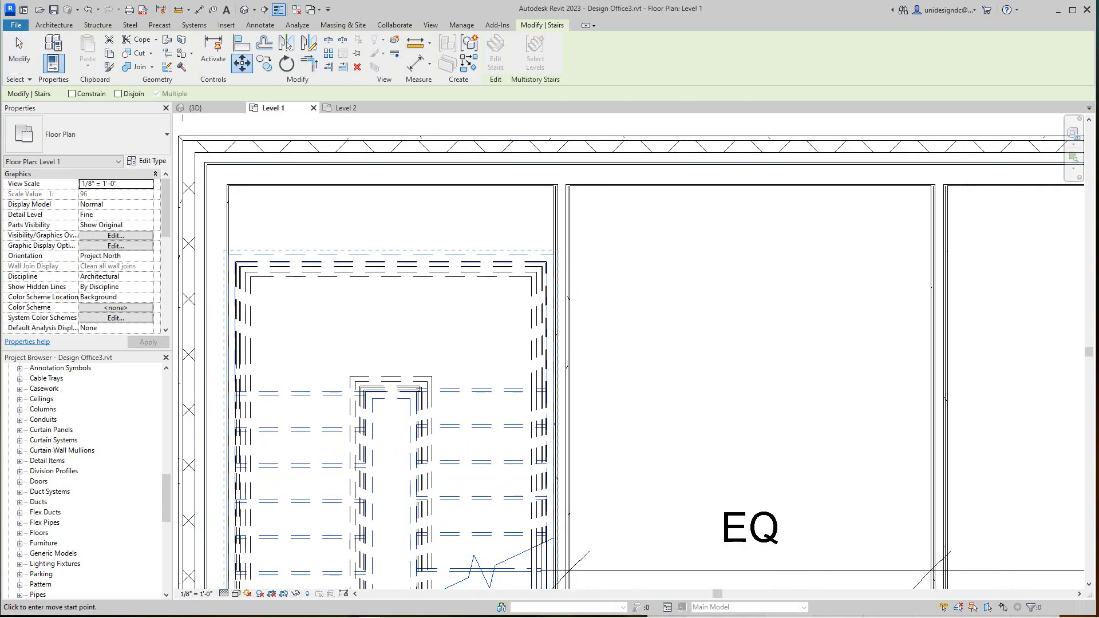
left_click(391, 252)
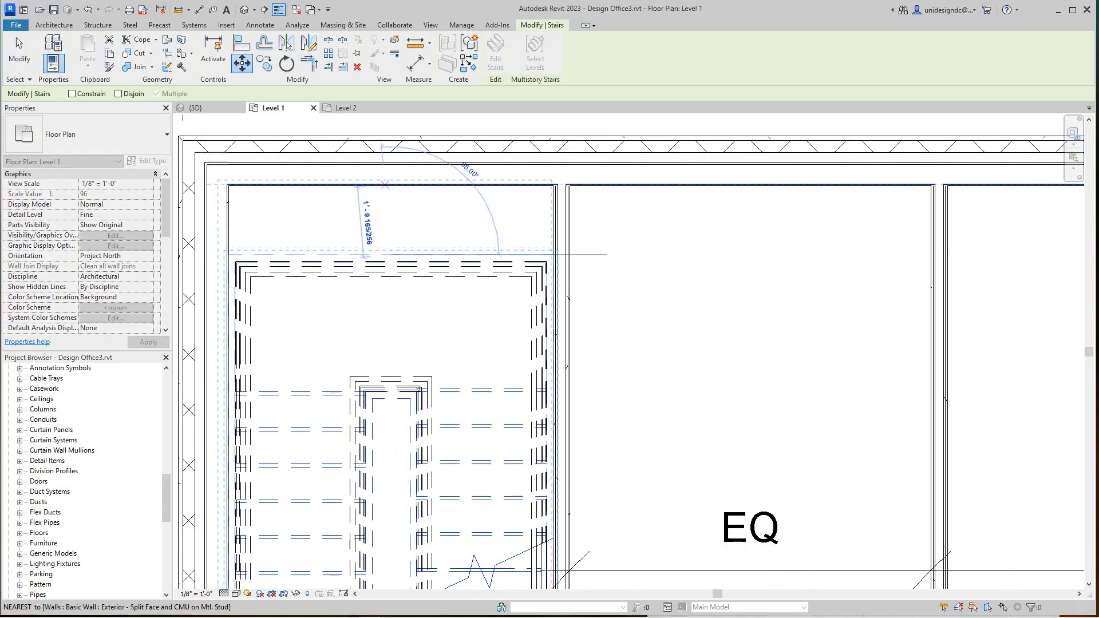
left_click(391, 186)
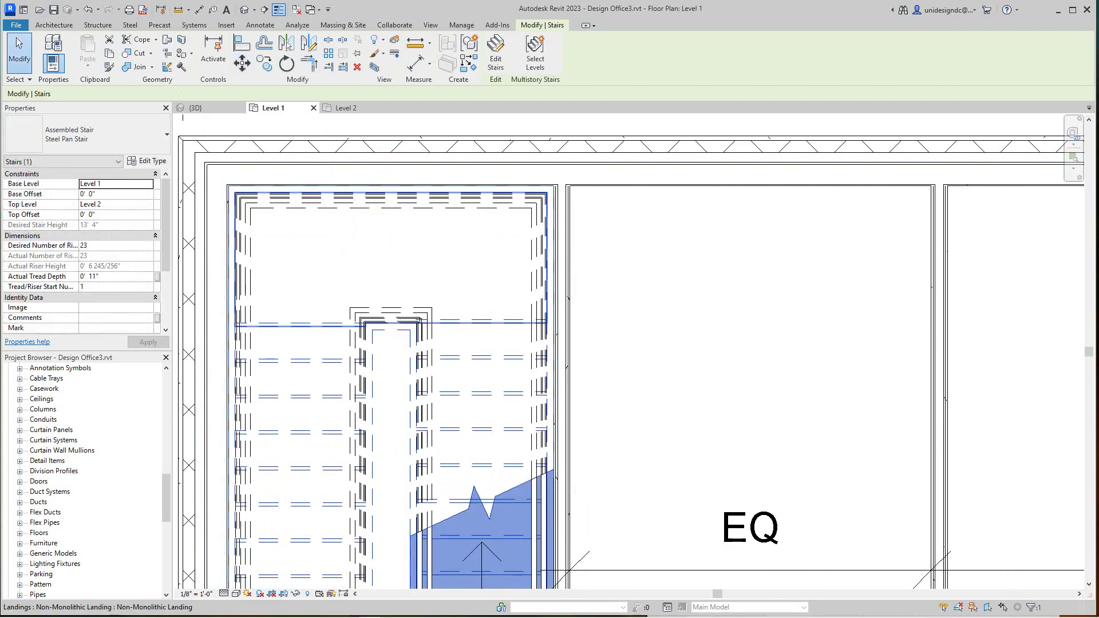
scroll(384, 222, "down", 2)
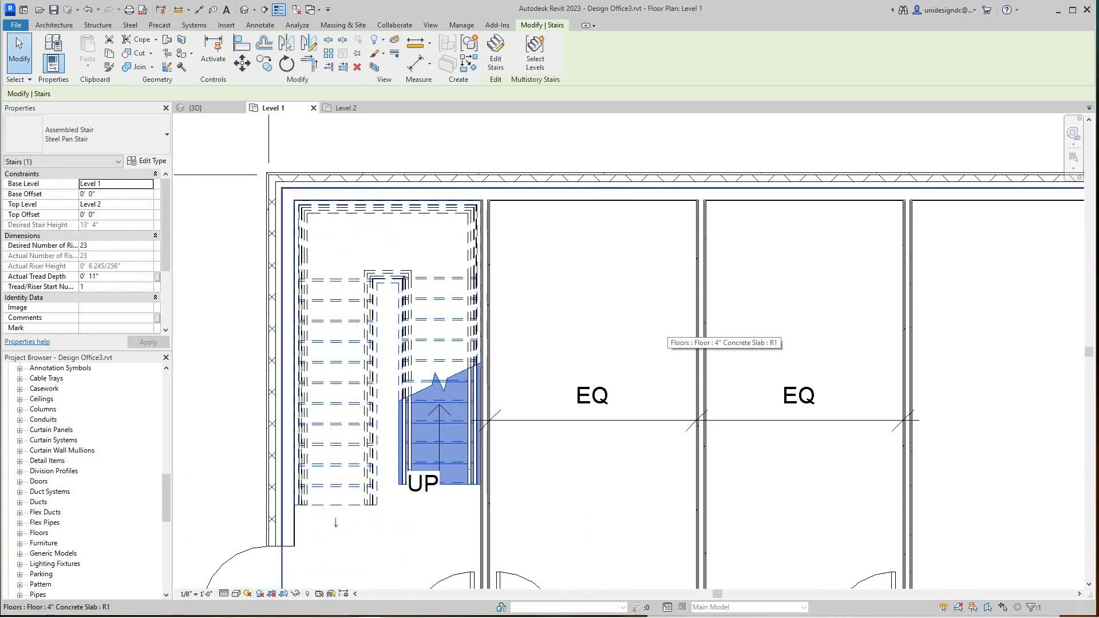
scroll(664, 335, "down", 2)
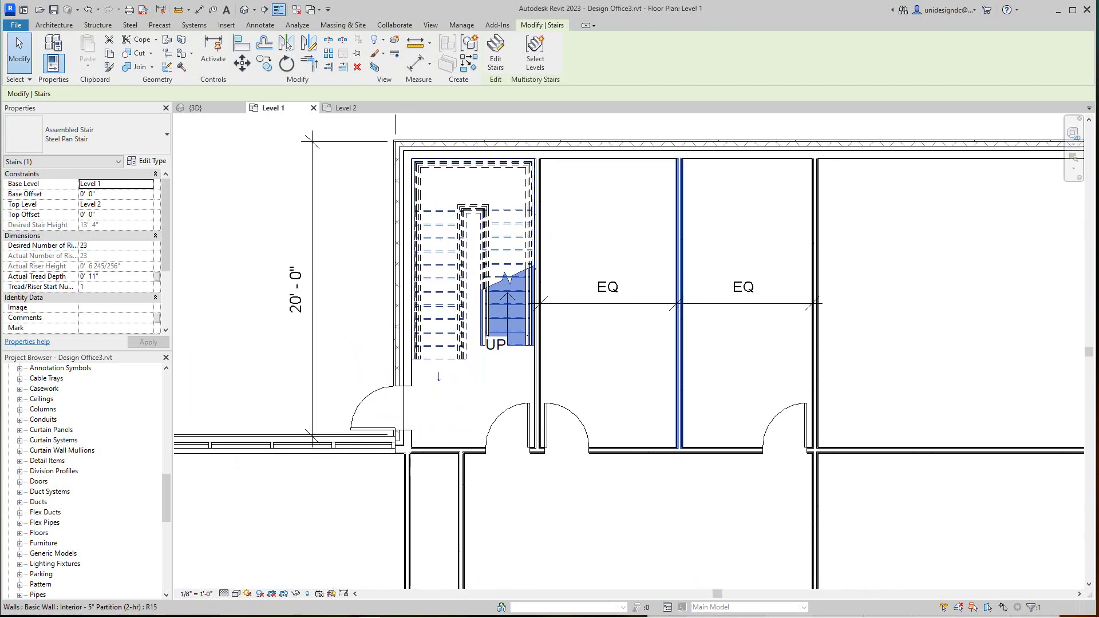
scroll(494, 406, "up", 2)
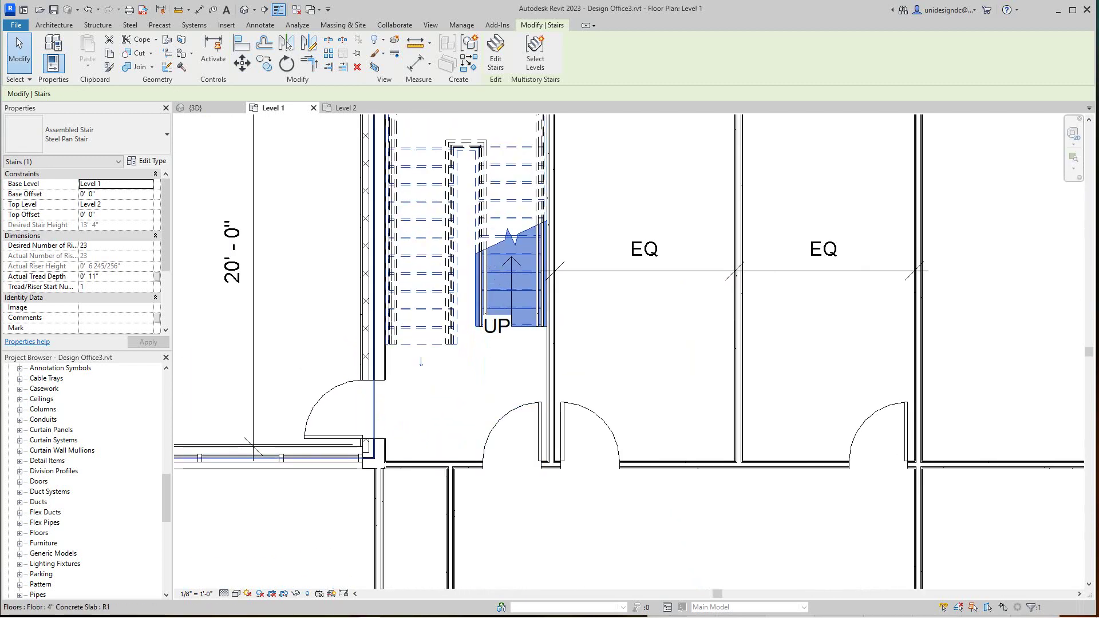
left_click(510, 405)
scroll(510, 405, "down", 2)
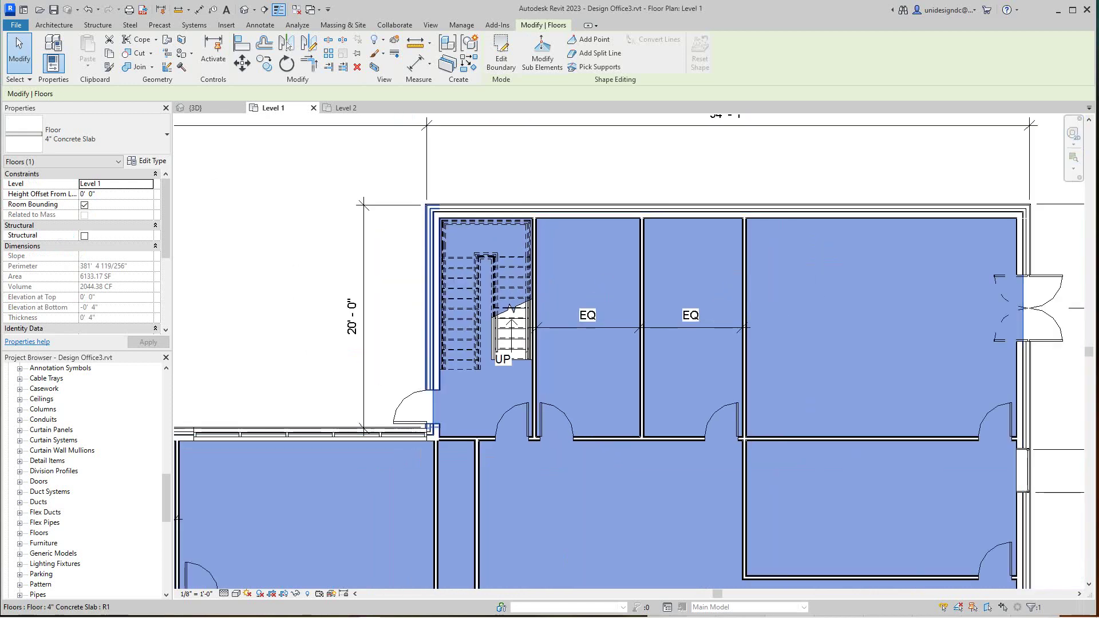
key("Escape")
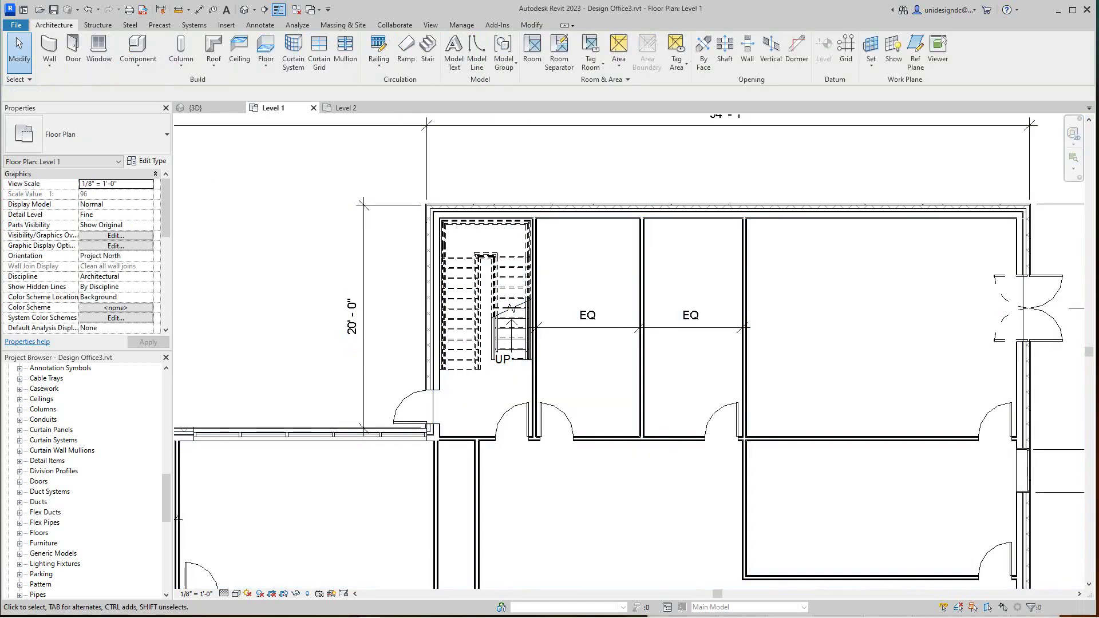
Switch to the Level 2 floor plan and open the LW Concrete on Metal Deck floor's boundary for editing
left_click(346, 108)
scroll(589, 276, "up", 1)
middle_click_drag(590, 276, 572, 427)
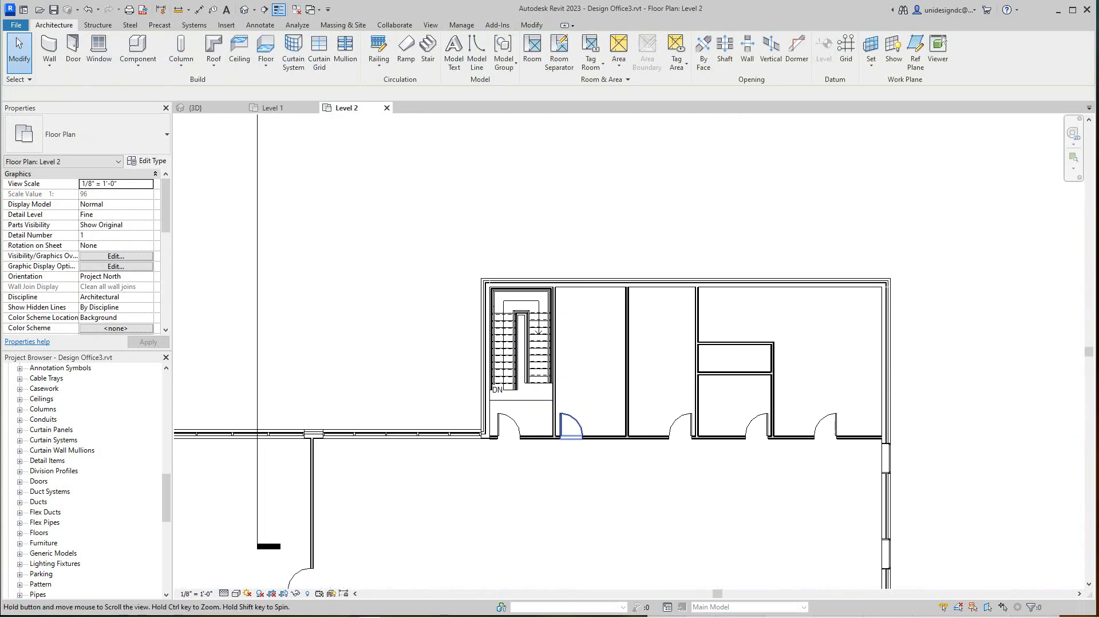
scroll(574, 400, "up", 3)
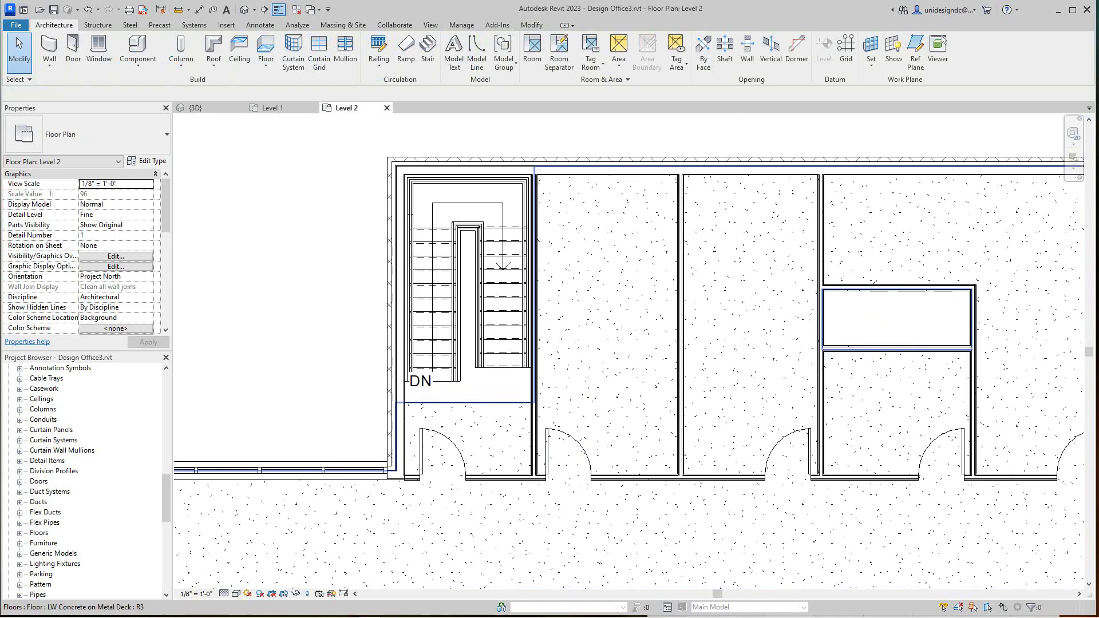
scroll(491, 423, "up", 2)
left_click(496, 390)
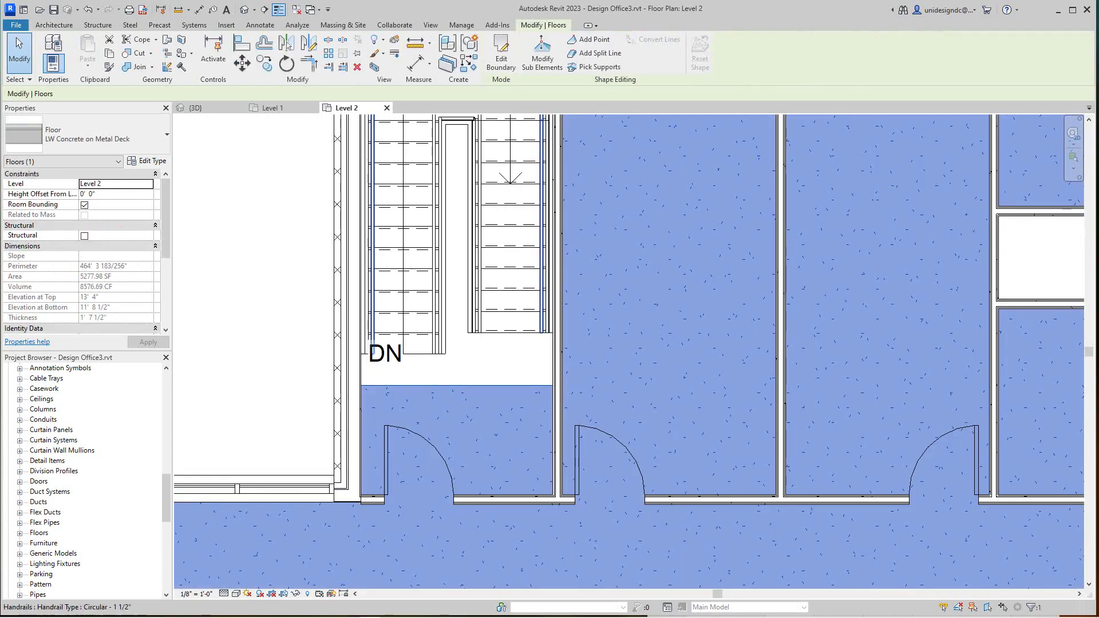
left_click(502, 55)
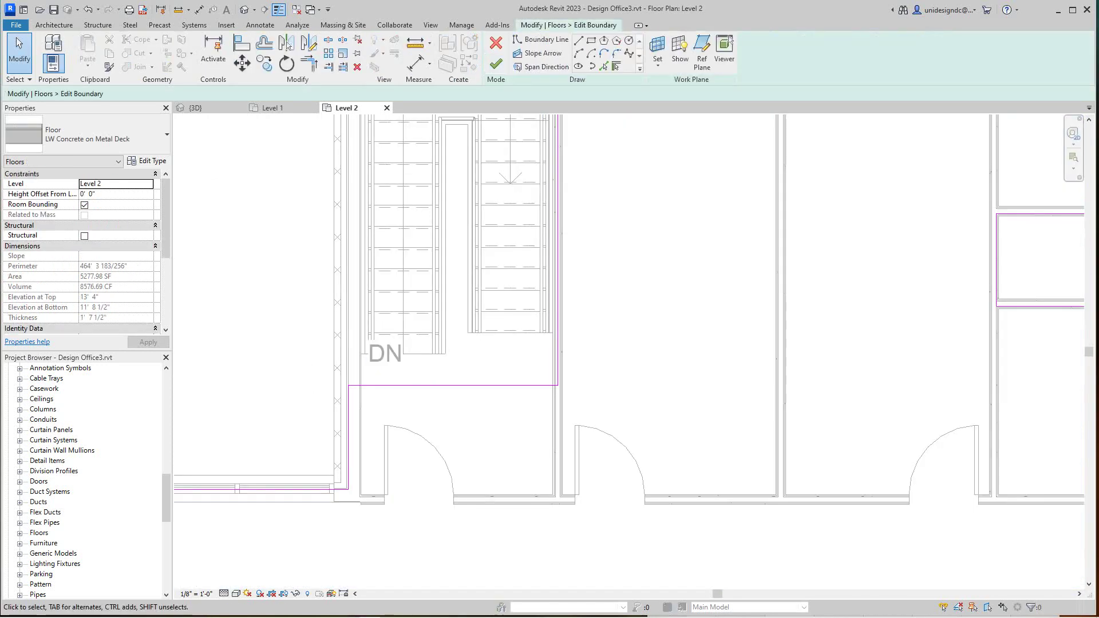
Align the horizontal floor boundary line at the stair opening with the end edge of the stair's upper run
scroll(455, 388, "up", 2)
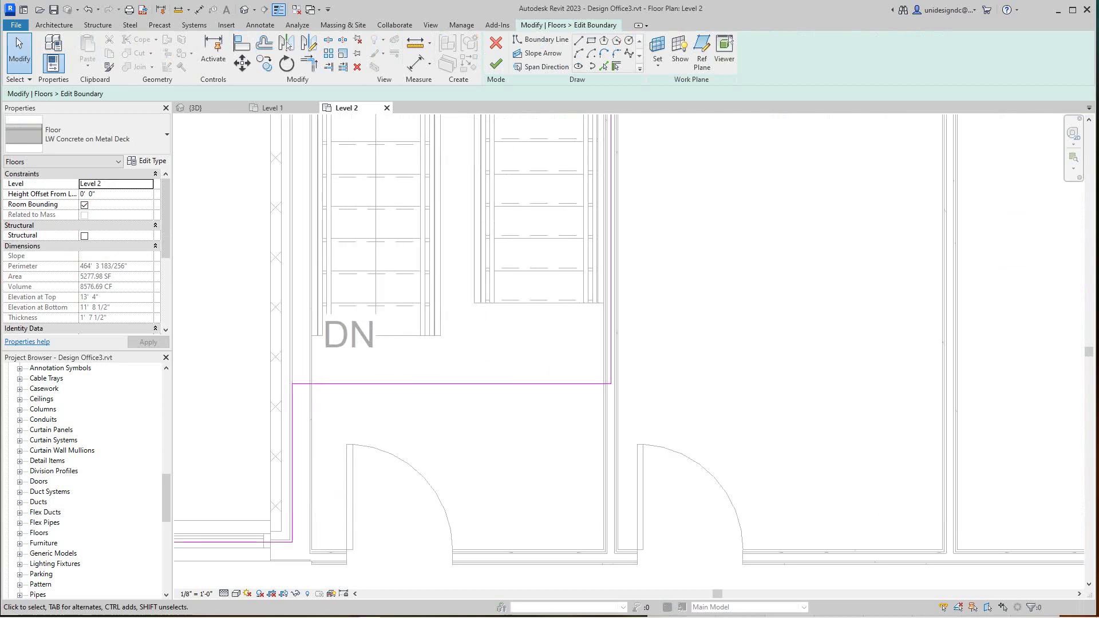
scroll(432, 350, "up", 2)
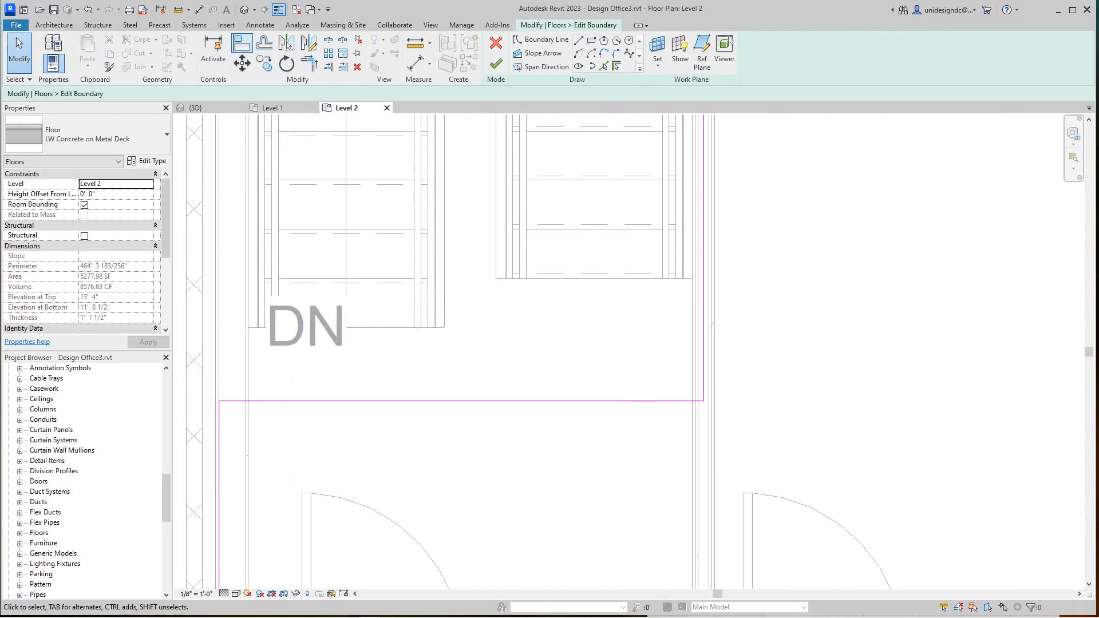
left_click(243, 45)
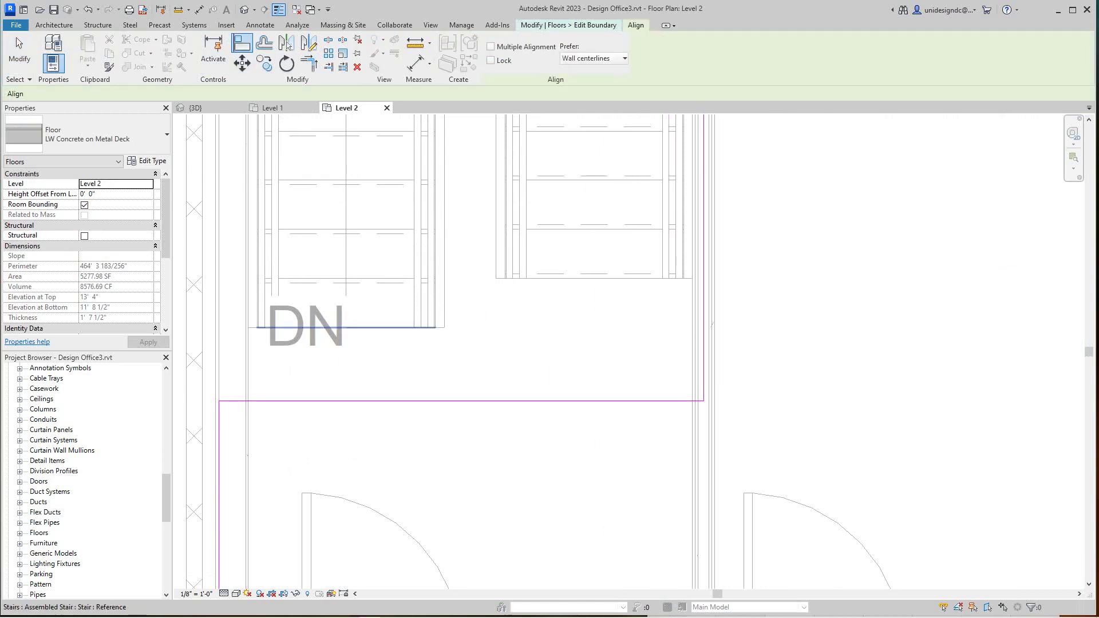
left_click(400, 327)
left_click(444, 400)
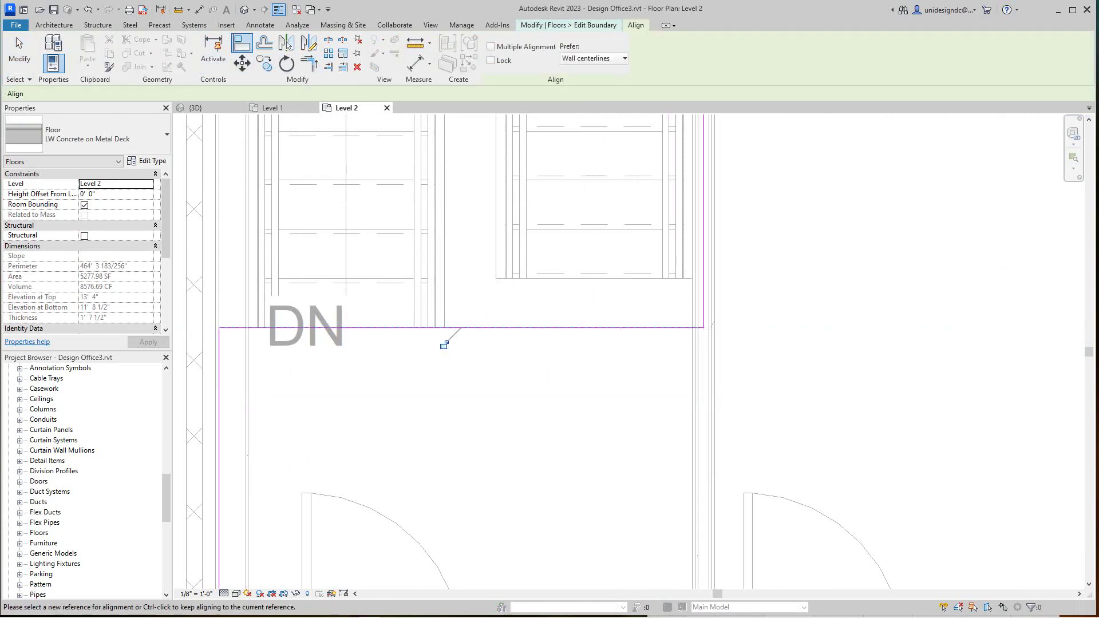
Finish the Level 2 floor boundary edit without attaching the walls to the floor's bottom, and deselect the floor
scroll(441, 366, "down", 3)
middle_click_drag(438, 369, 453, 351)
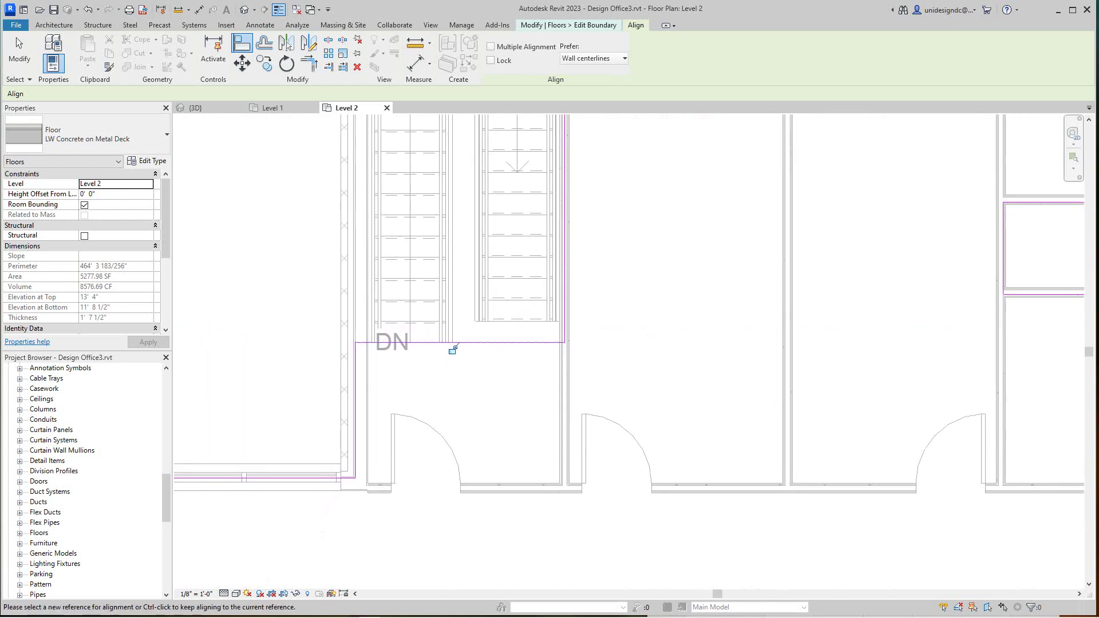
middle_click_drag(524, 320, 537, 354)
scroll(537, 353, "up", 1)
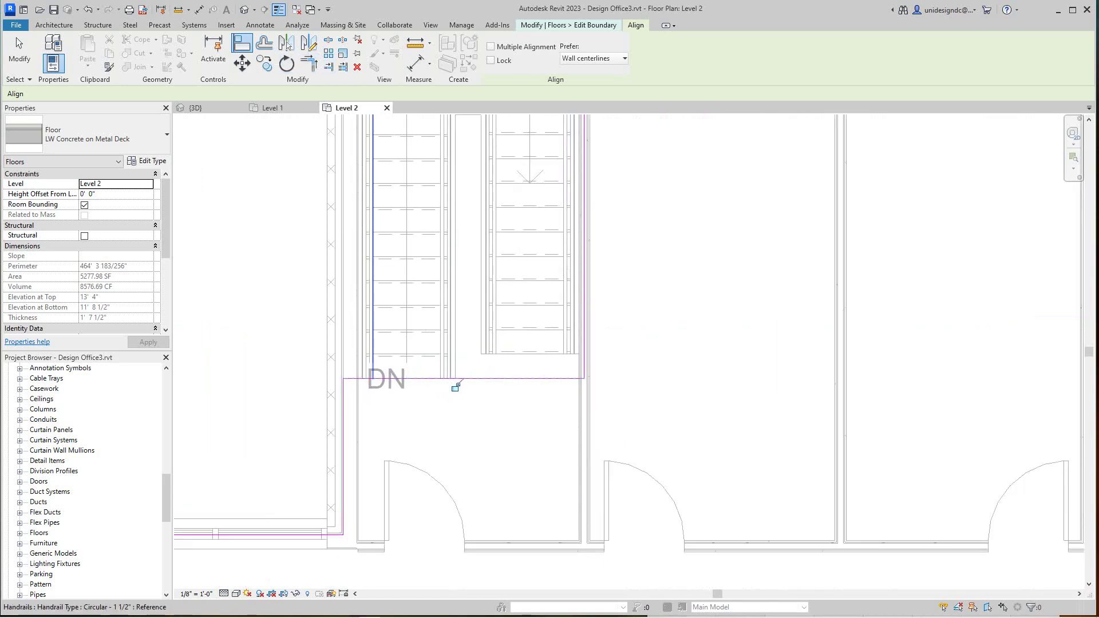
middle_click_drag(455, 388, 459, 406)
scroll(459, 406, "up", 1)
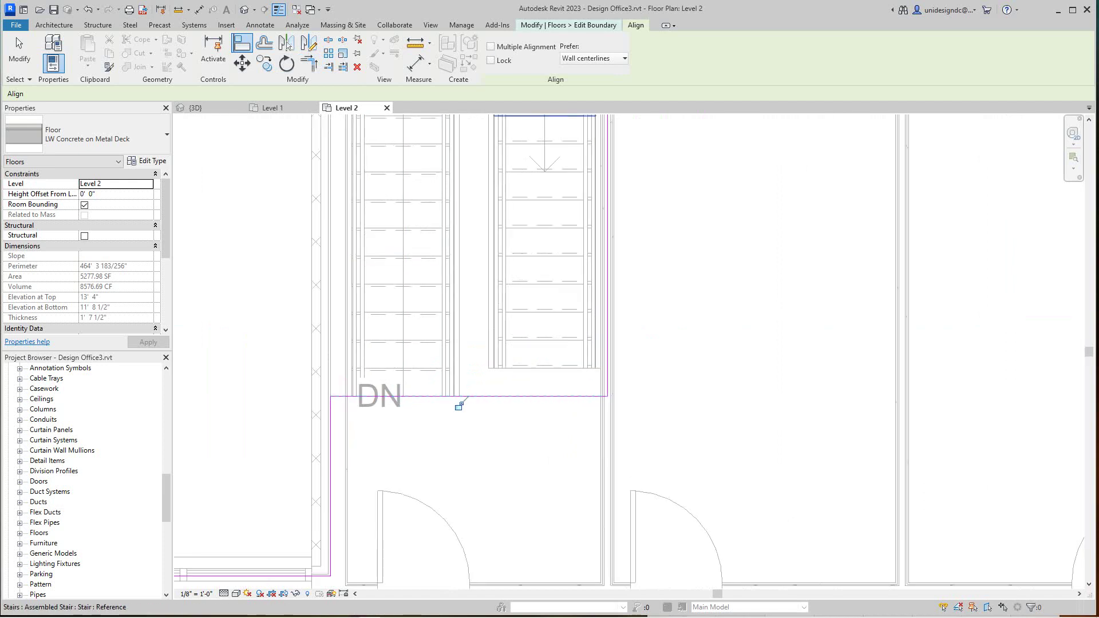
key("Escape")
left_click(496, 63)
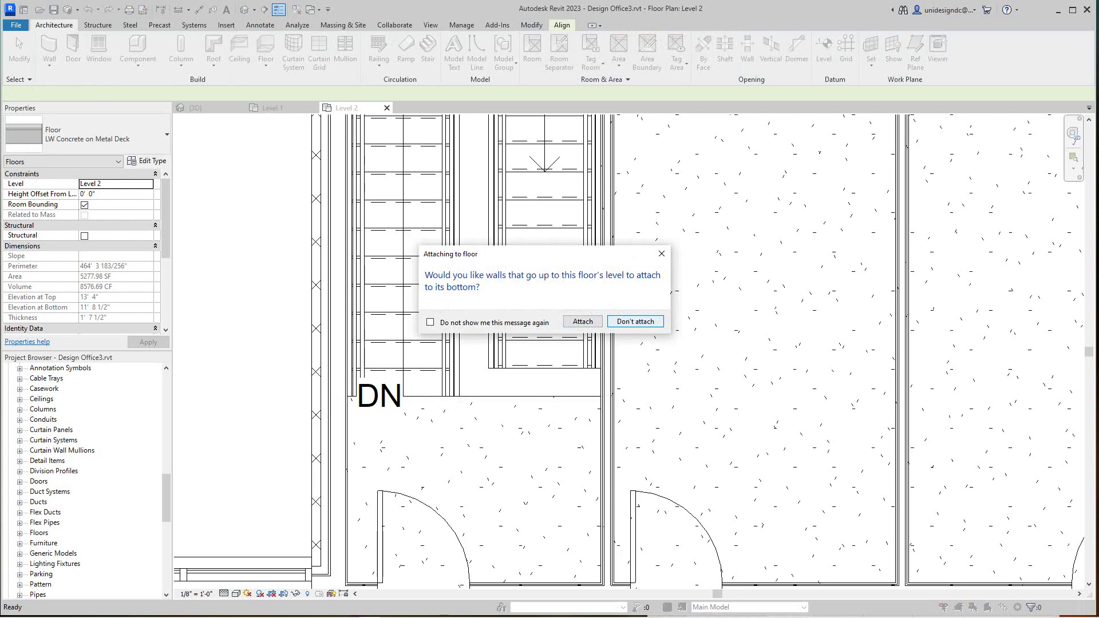
left_click(635, 321)
scroll(515, 349, "down", 2)
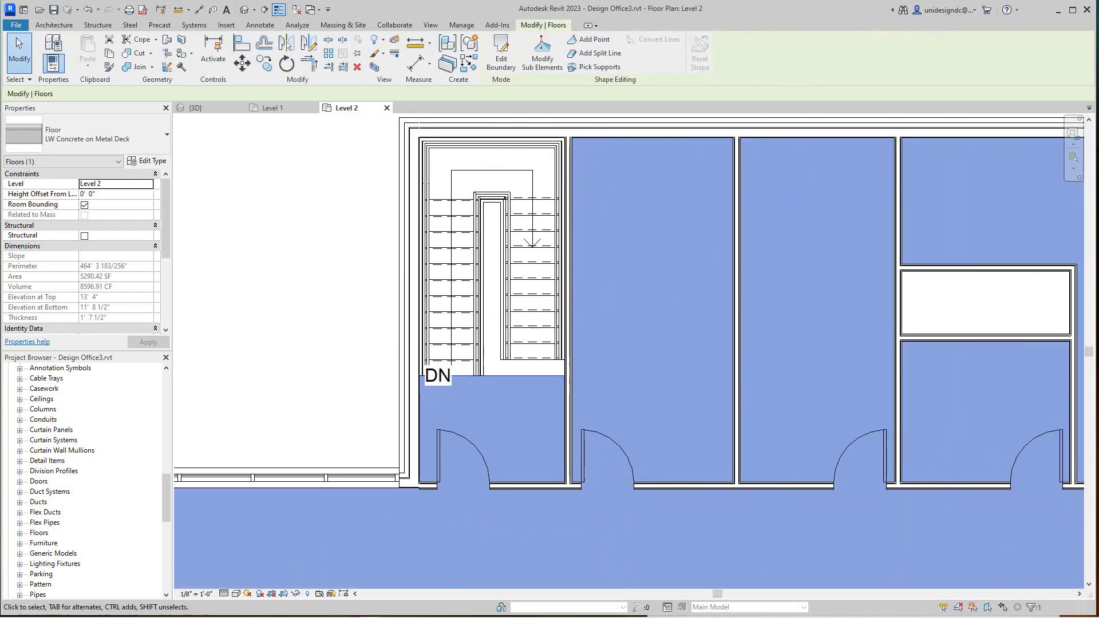
key("Escape")
Duplicate the railing type of the stair's outer Guardrail - Pipe railing under the name Hand Rail only
middle_click_drag(479, 179, 491, 257)
scroll(492, 257, "up", 1)
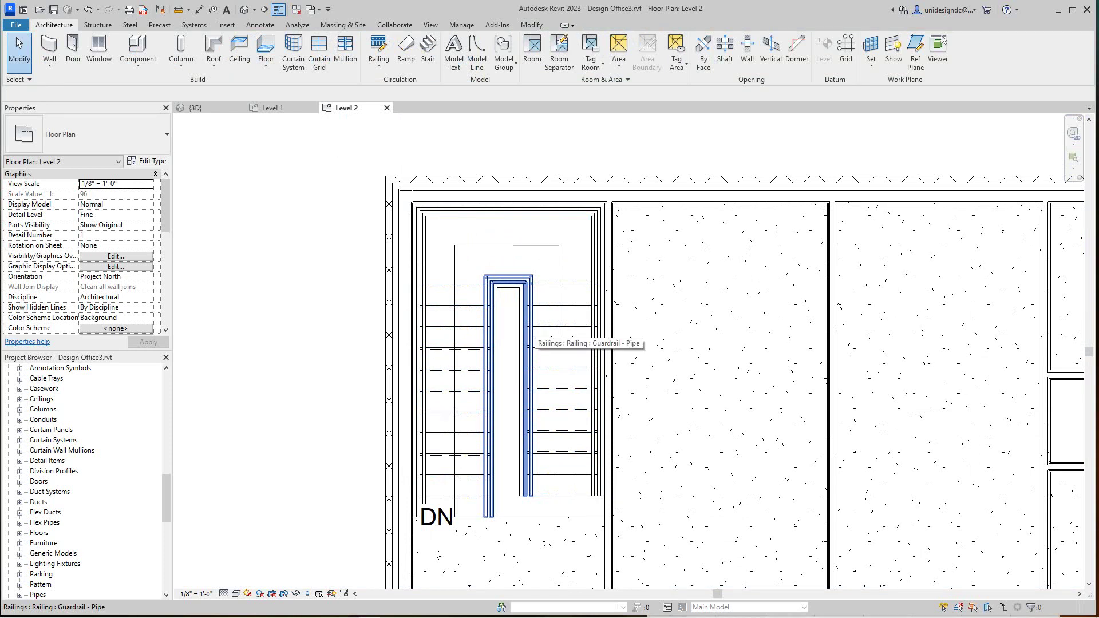
scroll(484, 213, "up", 2)
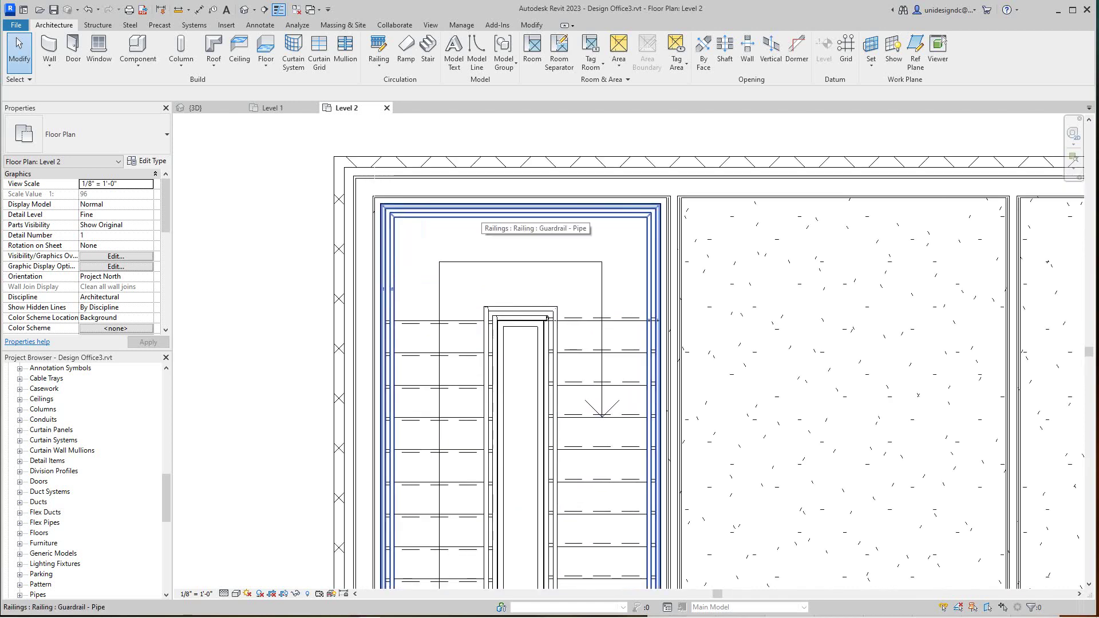
scroll(483, 217, "up", 3)
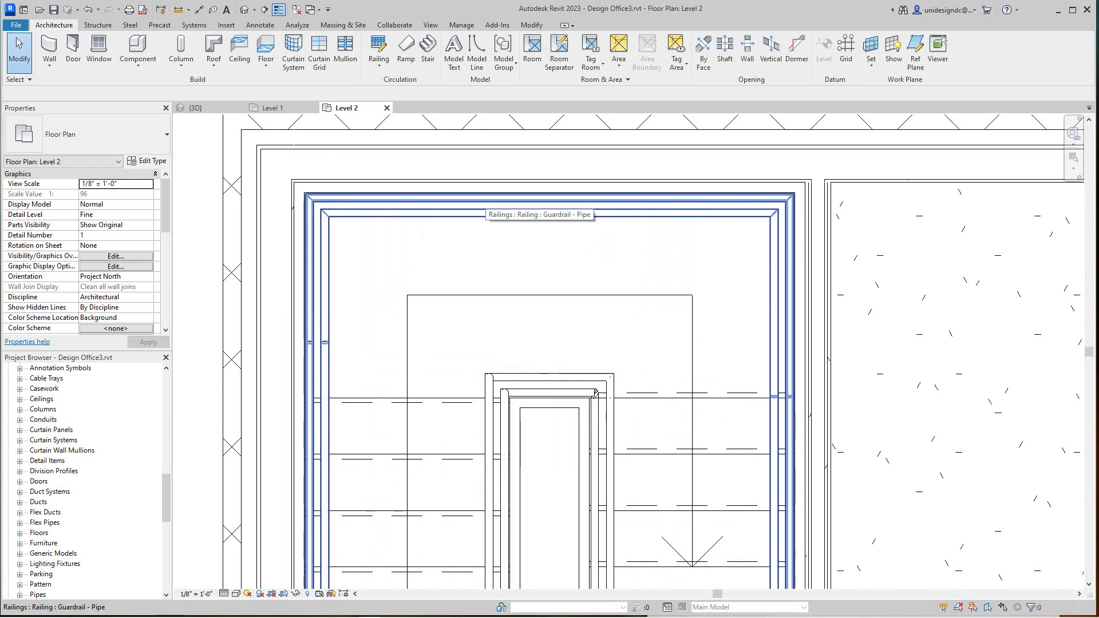
left_click(483, 213)
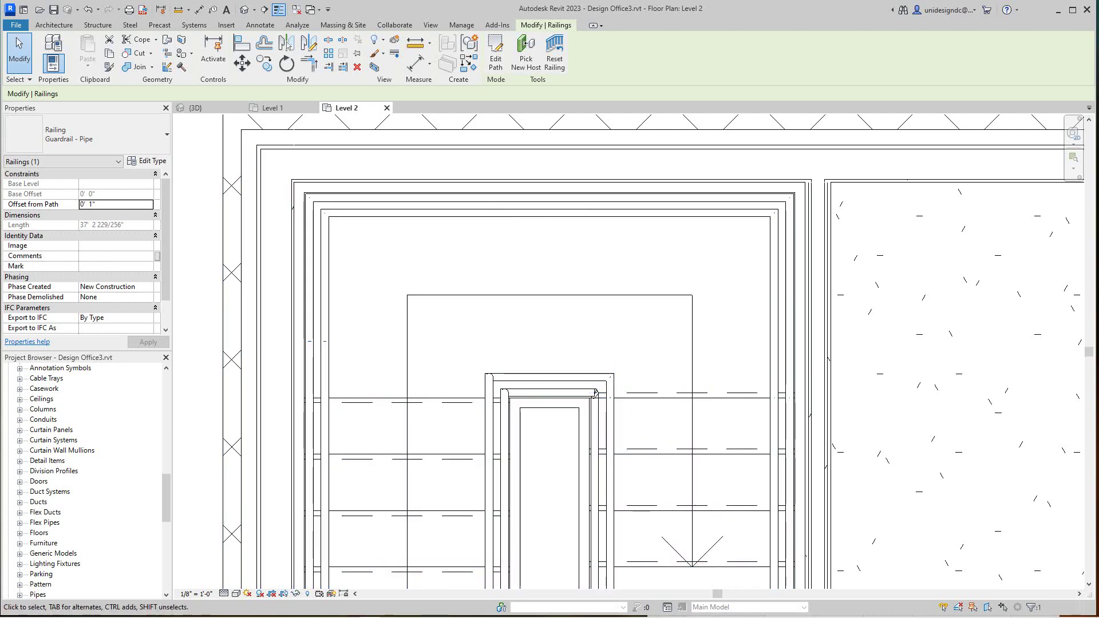
left_click(147, 162)
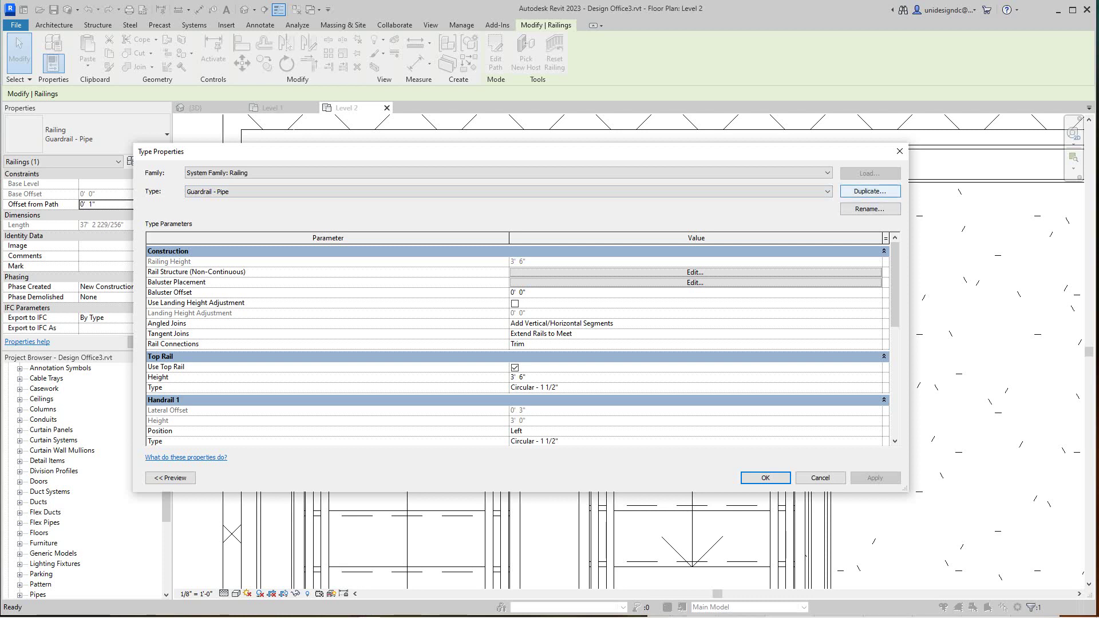
left_click(870, 192)
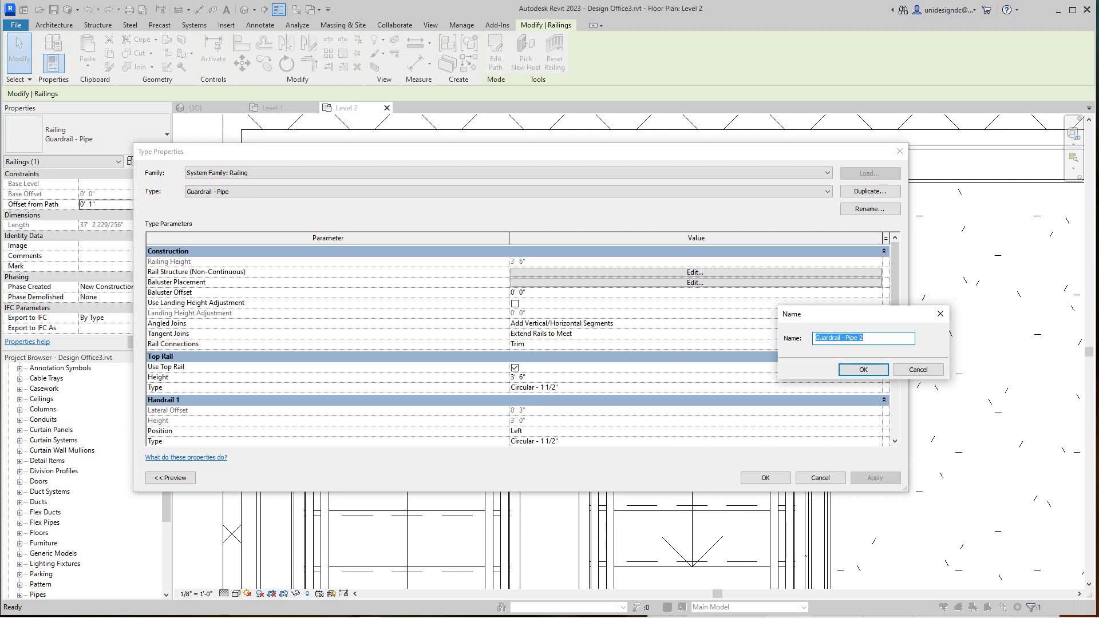
type("Ha")
type("il only")
key("Return")
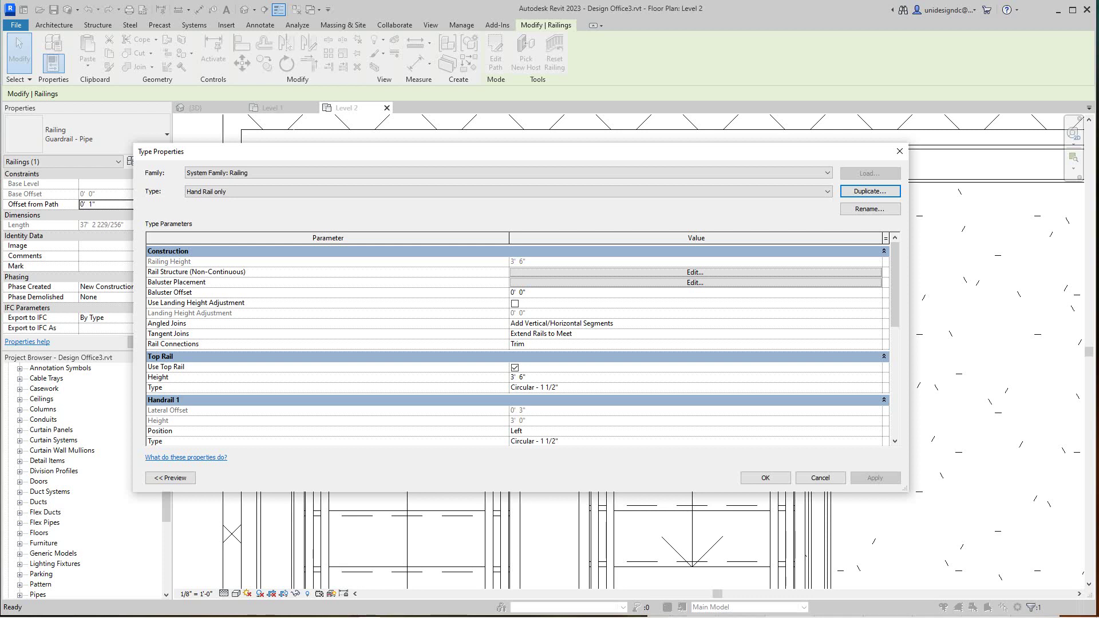
Set the Handrail 1 type of the Hand Rail only railing to Pipe - Wall Mount
scroll(518, 343, "down", 2)
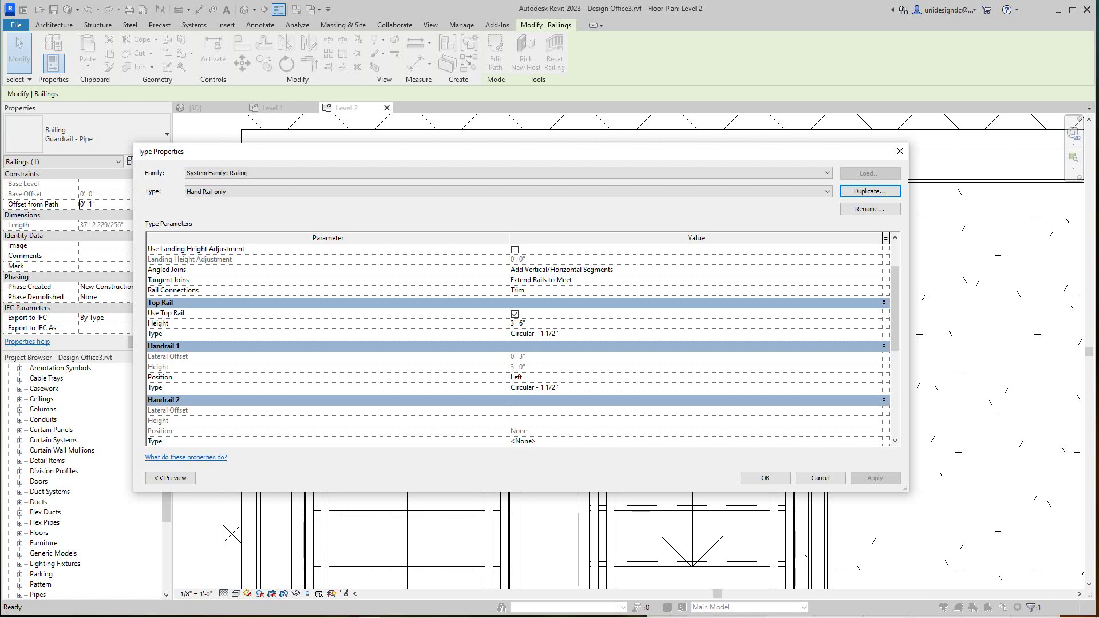
left_click(549, 388)
left_click(878, 388)
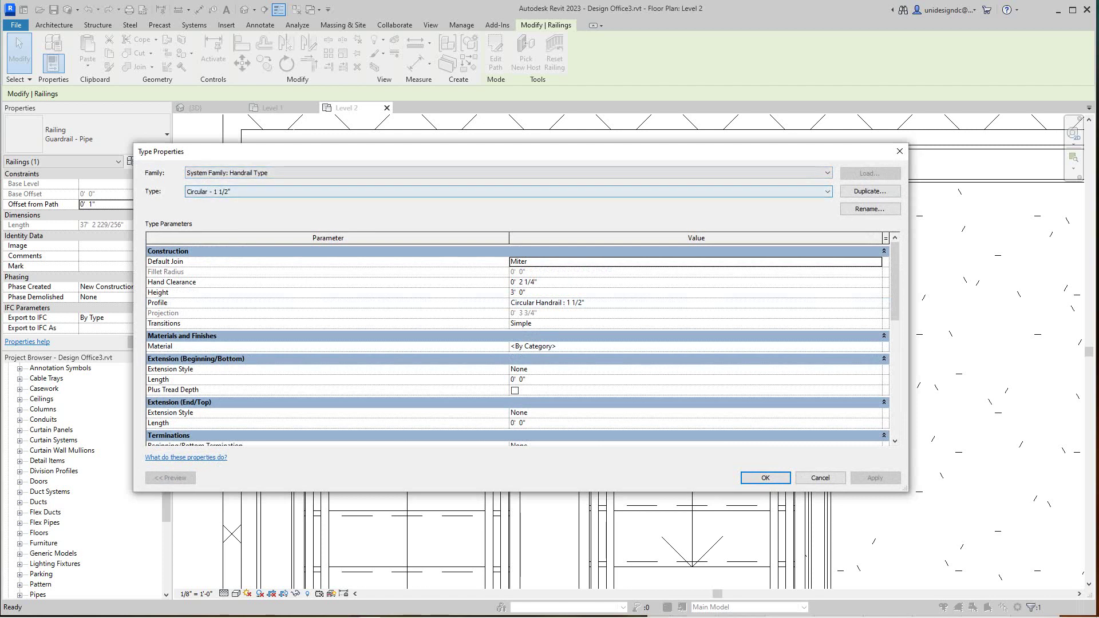
left_click(508, 191)
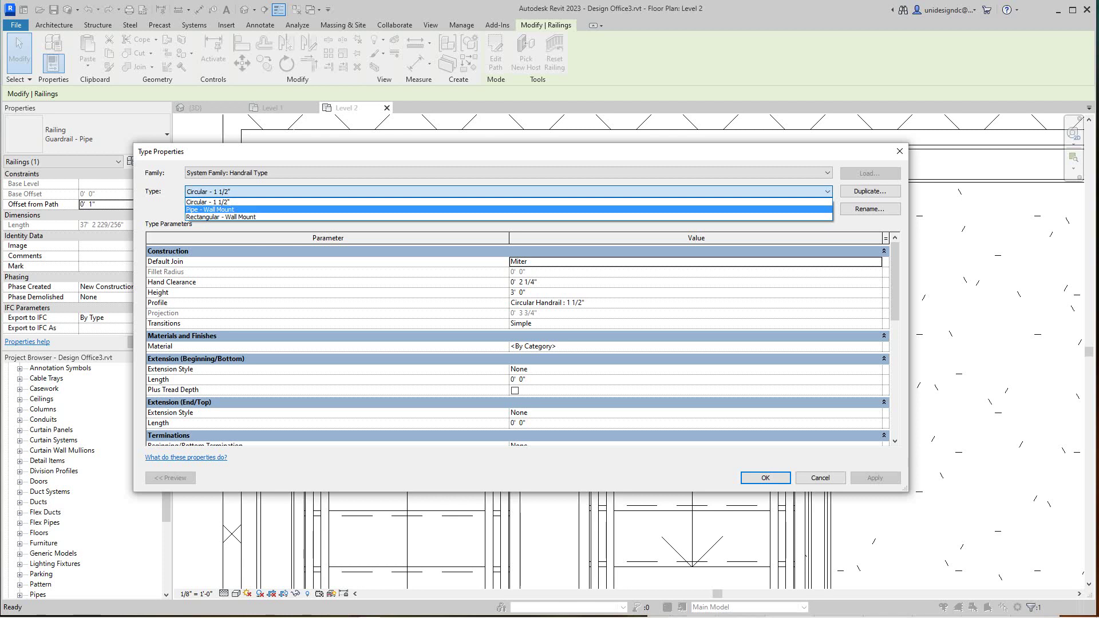
left_click(210, 210)
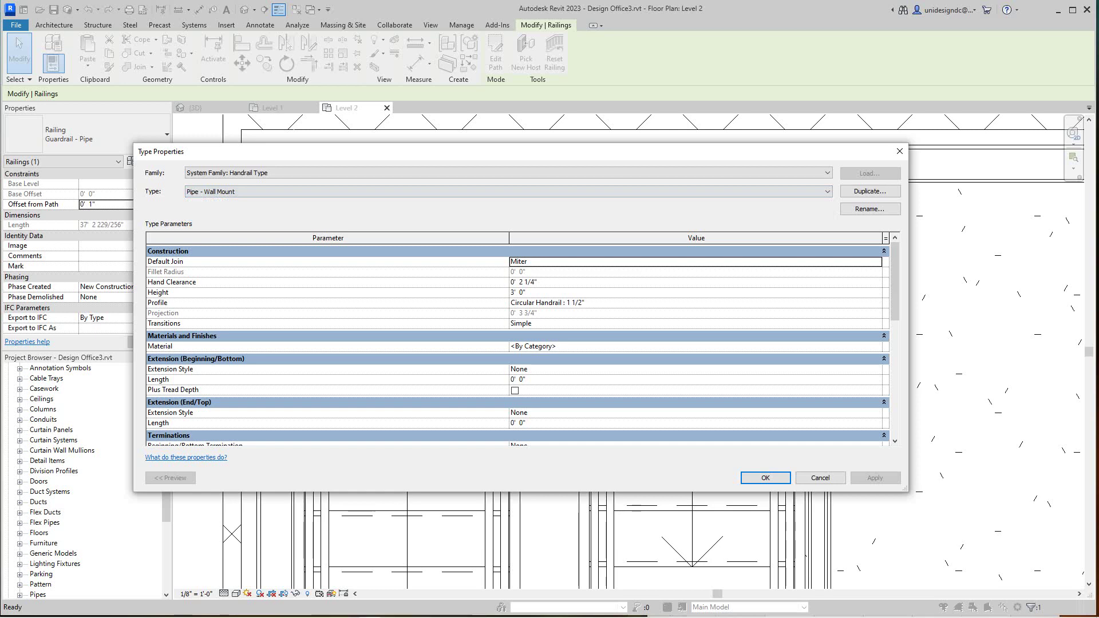
scroll(515, 343, "down", 4)
scroll(515, 343, "up", 4)
scroll(515, 343, "down", 5)
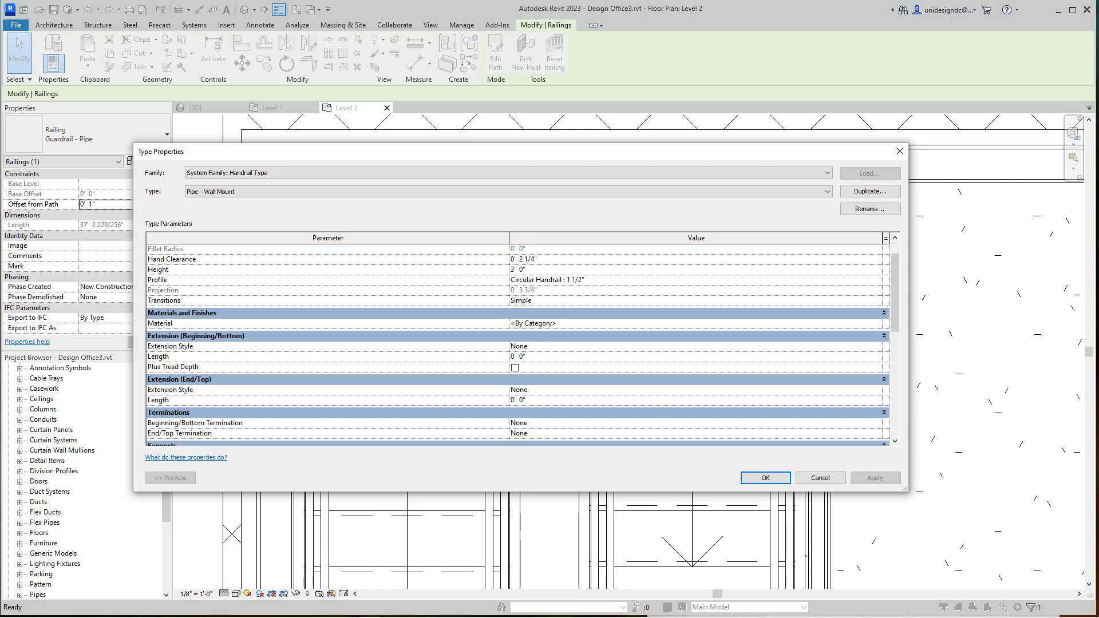
scroll(515, 343, "up", 4)
scroll(515, 343, "up", 1)
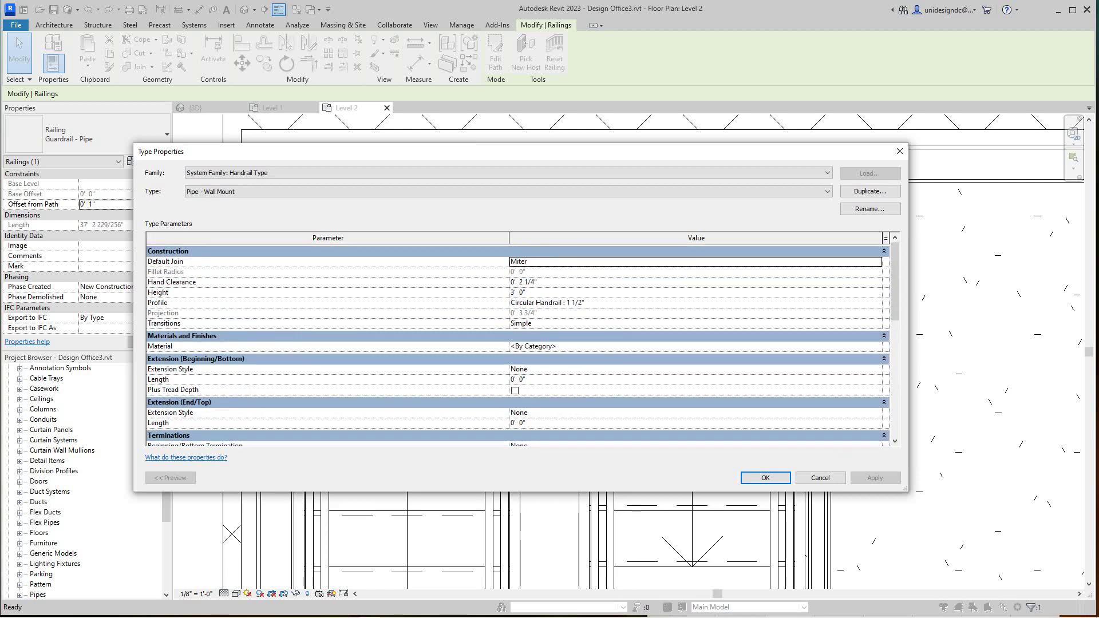
scroll(523, 345, "down", 3)
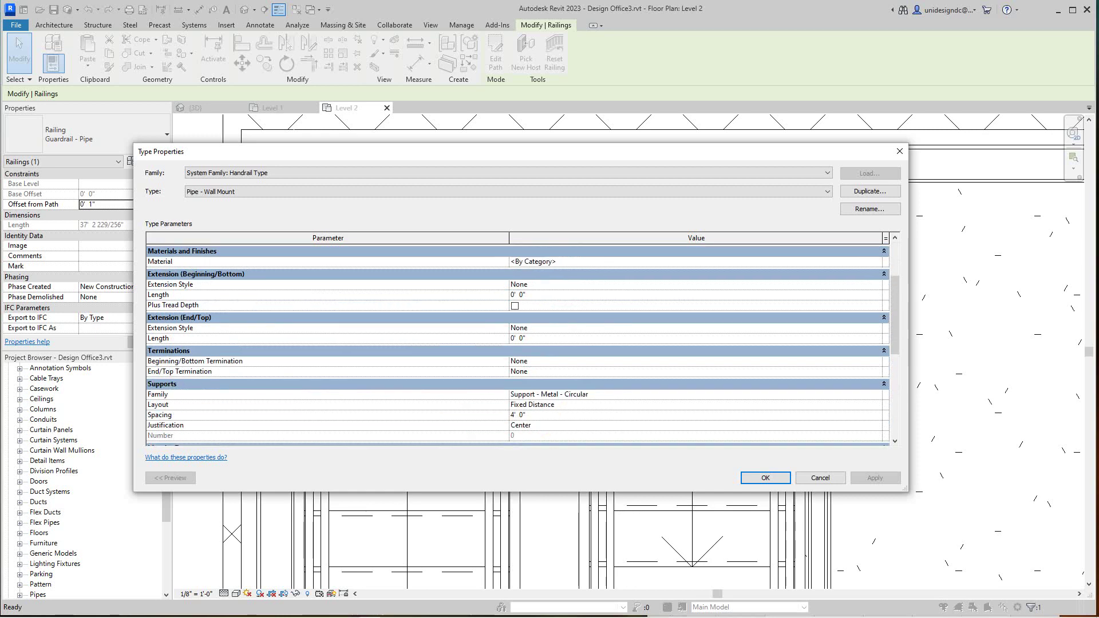
scroll(523, 346, "up", 1)
left_click(765, 477)
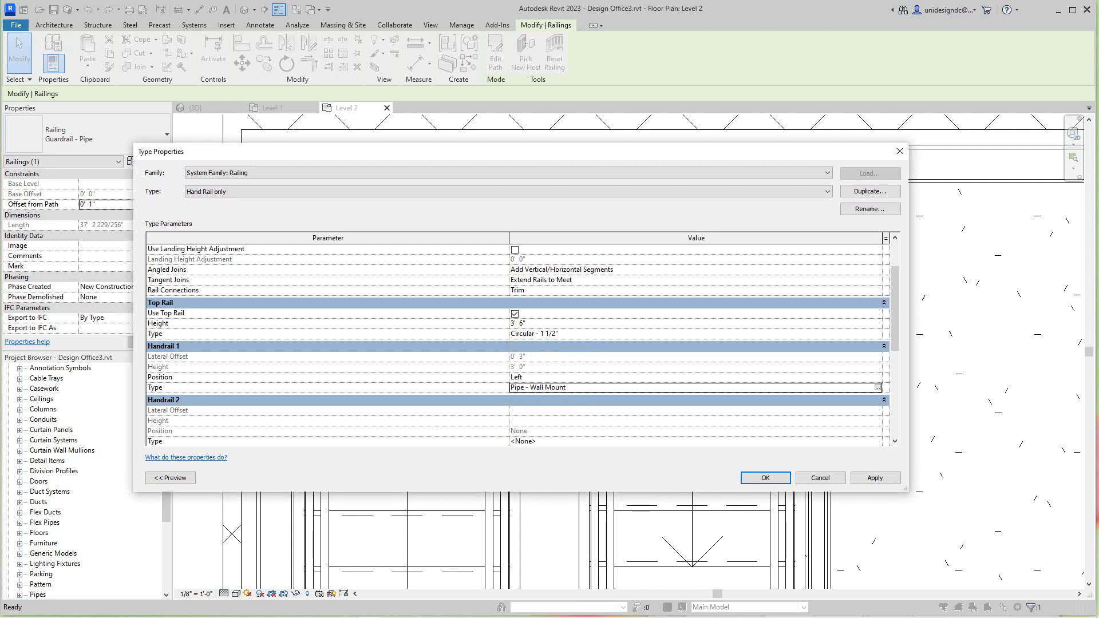
Turn off the use of a top rail in the Hand Rail only railing type
left_click(514, 313)
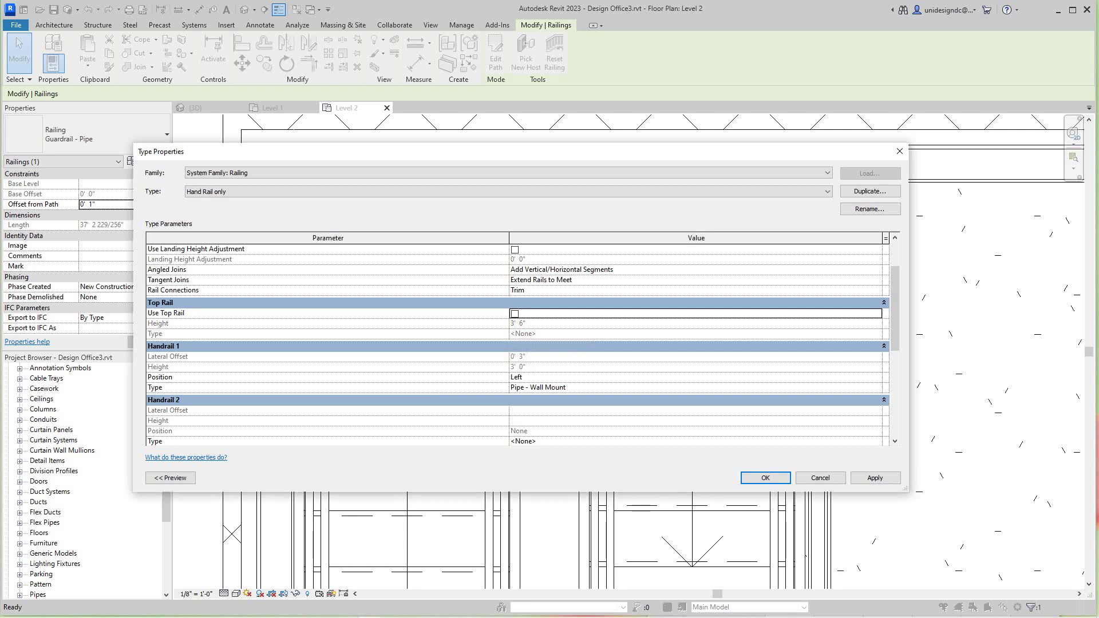
scroll(515, 343, "down", 3)
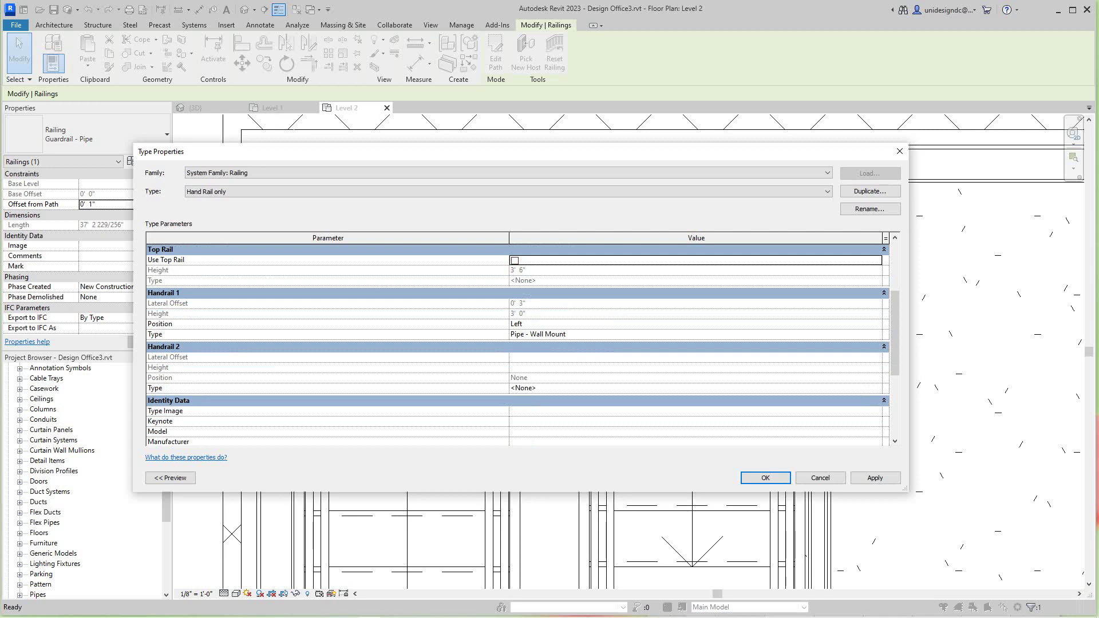
scroll(523, 345, "up", 1)
scroll(523, 345, "down", 5)
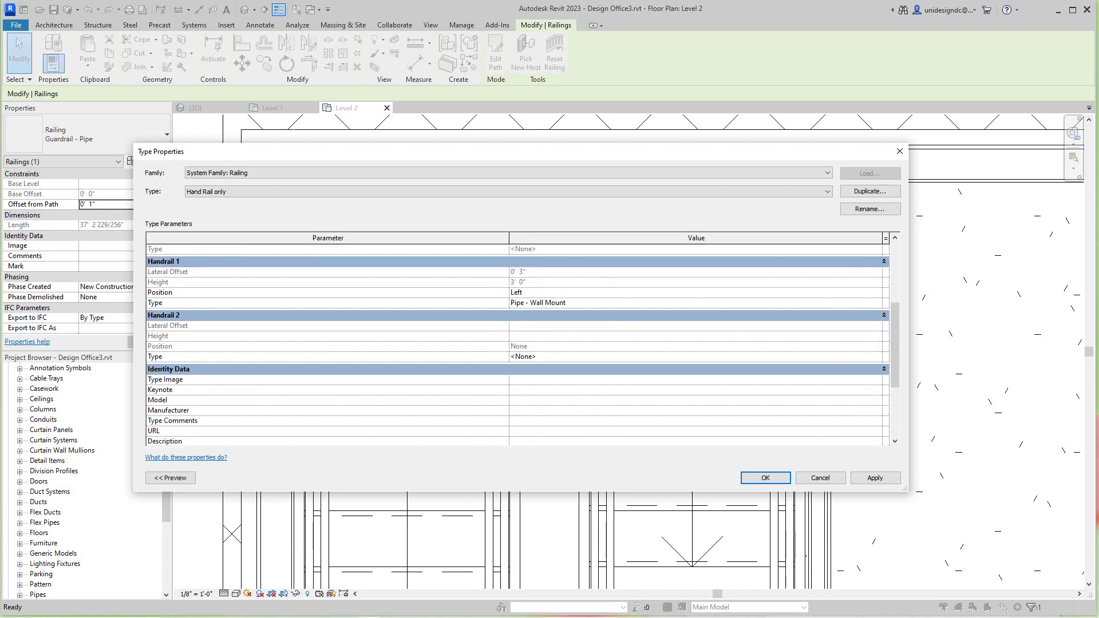
scroll(523, 345, "up", 2)
scroll(523, 345, "up", 5)
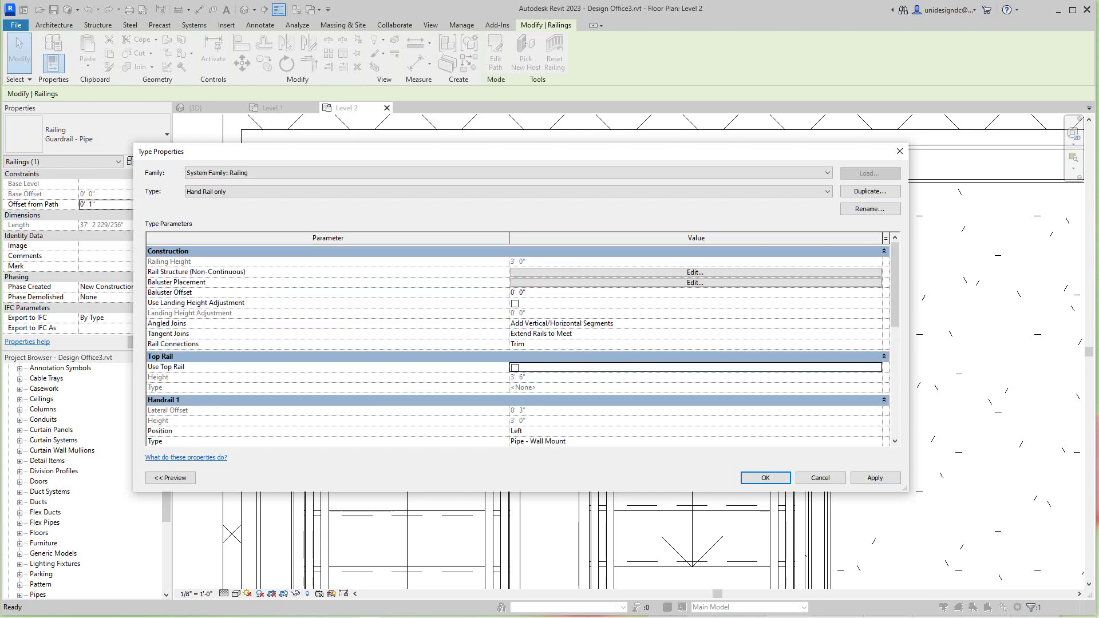
Delete all rails, Rail 1 through Rail 7, from the non-continuous rail structure of Hand Rail only, apply the change and recheck the rail list
left_click(695, 272)
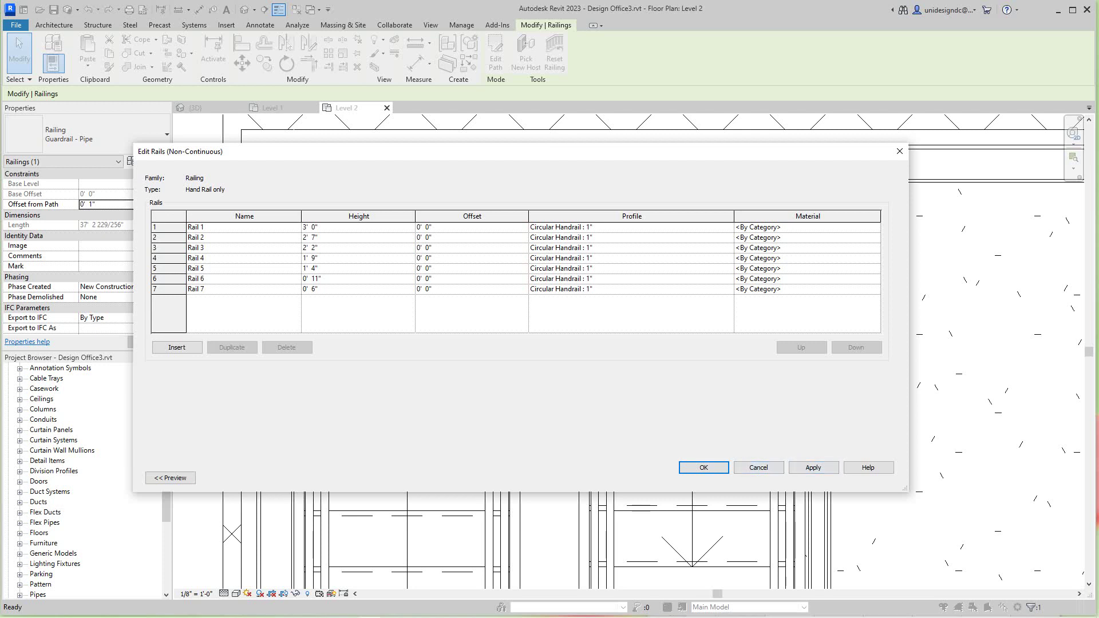
left_click(169, 227)
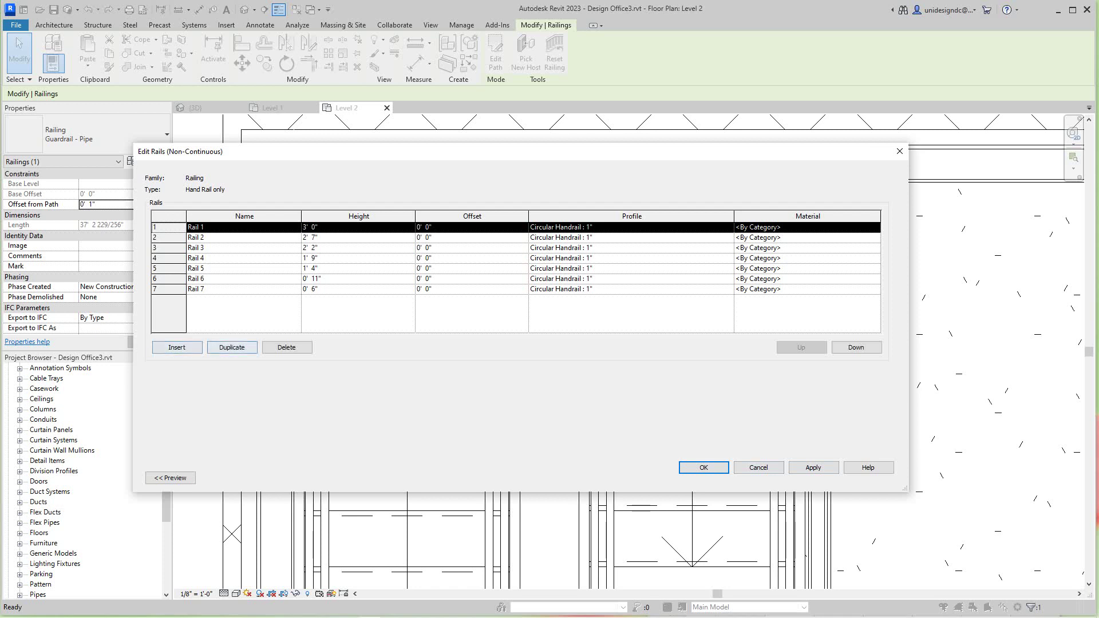
left_click(286, 347)
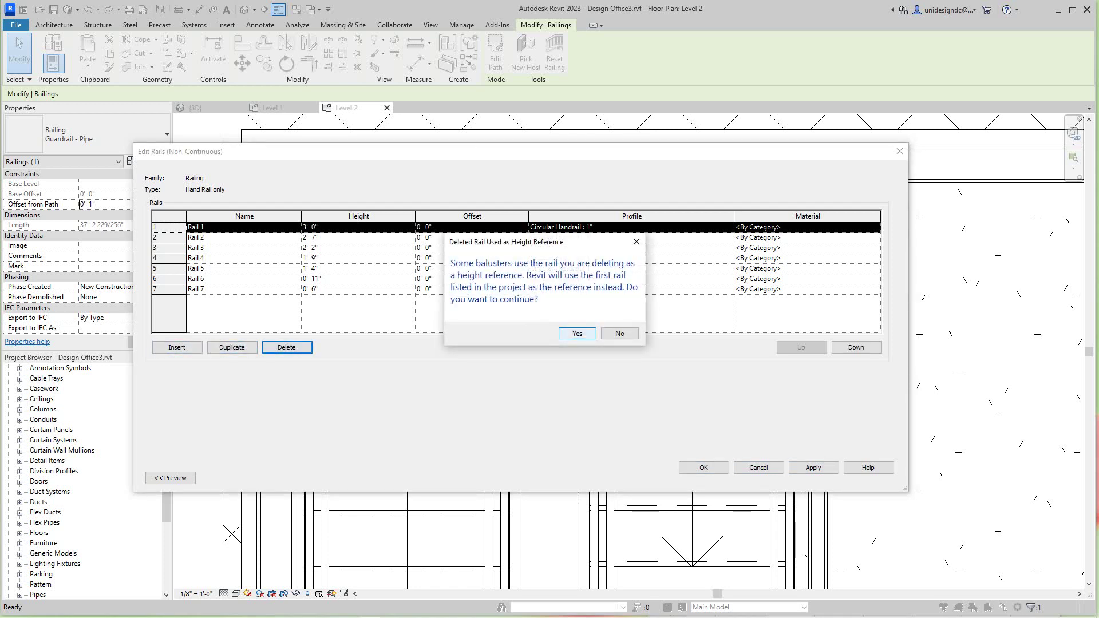
left_click(577, 333)
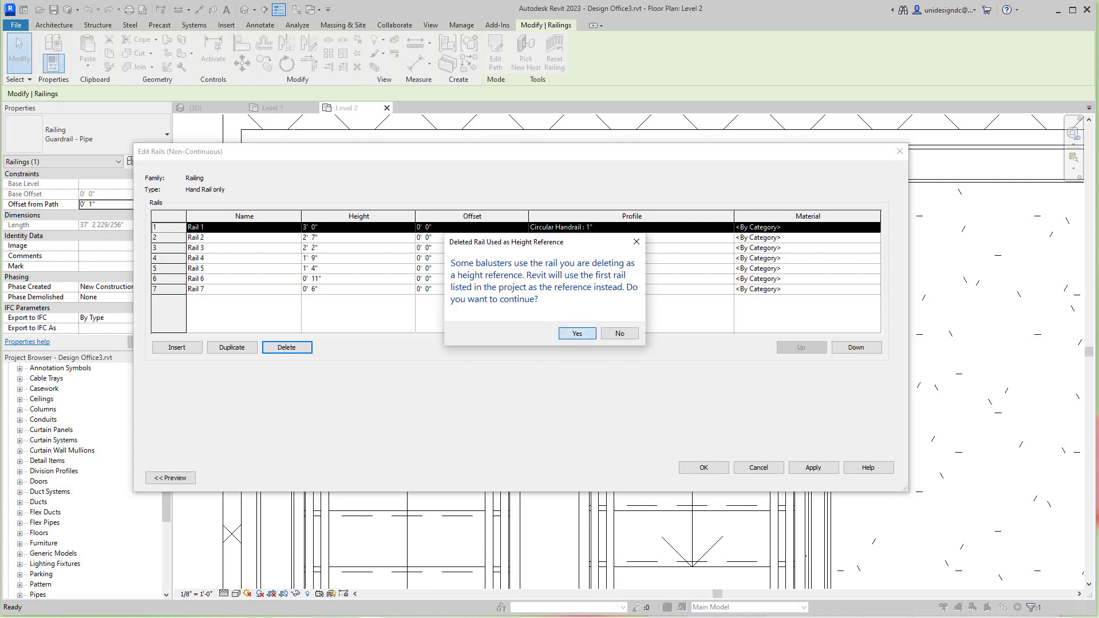
left_click(287, 348)
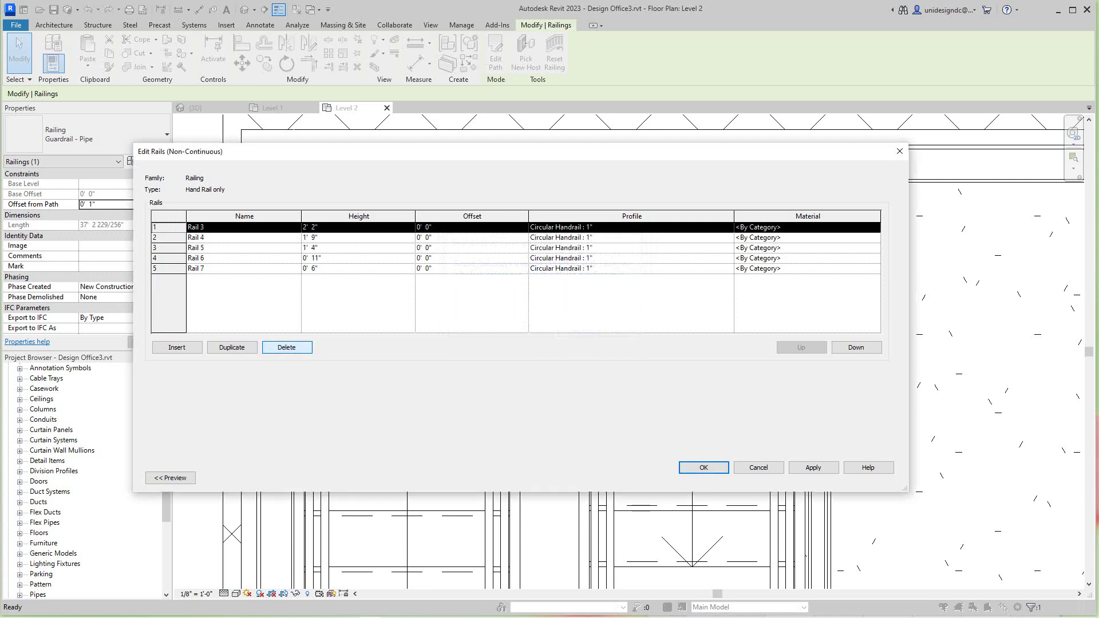
left_click(287, 348)
left_click(286, 347)
left_click(287, 348)
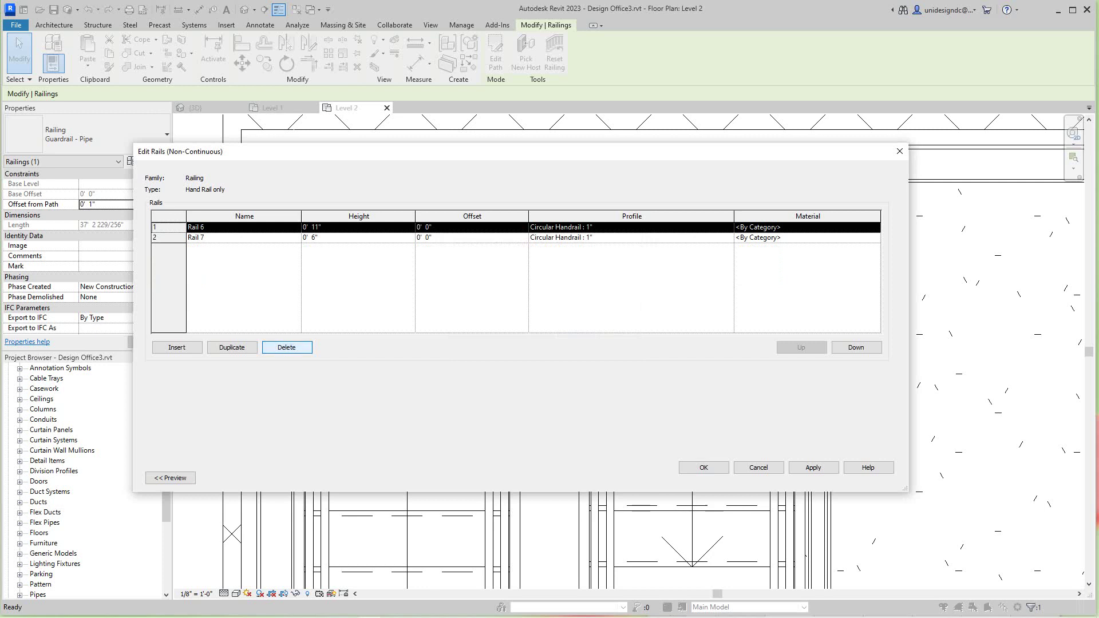
left_click(286, 348)
left_click(287, 347)
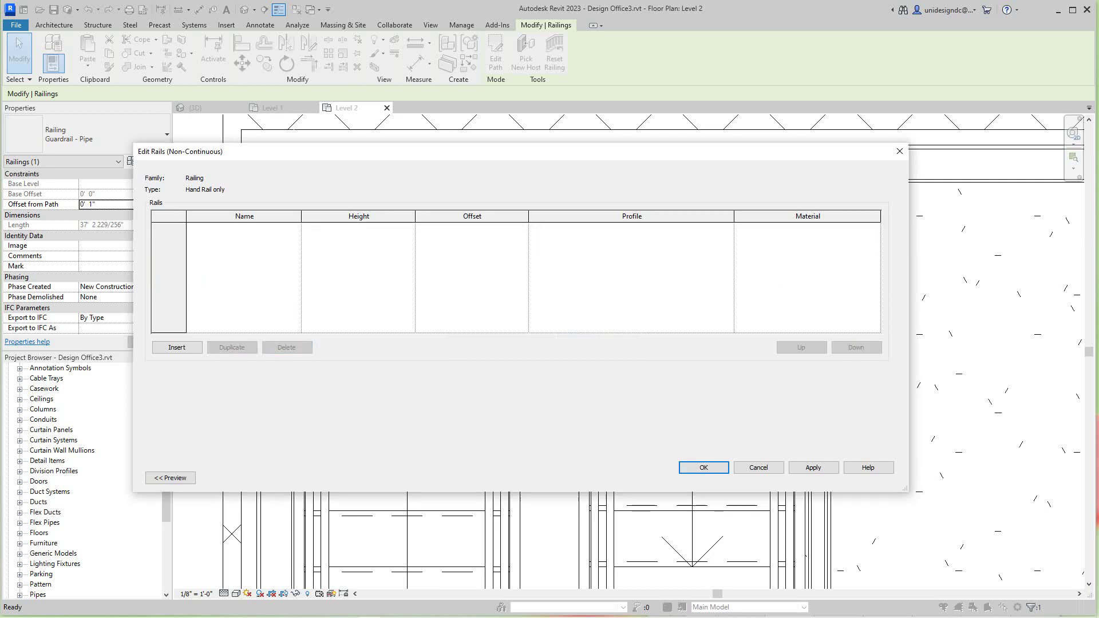
left_click(813, 468)
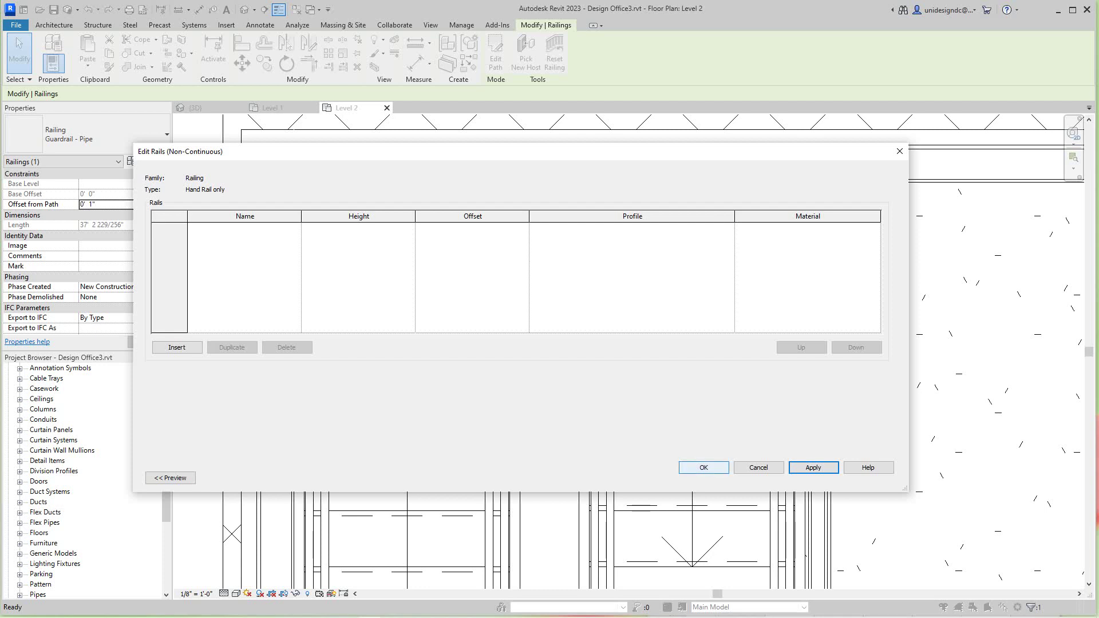
key("Return")
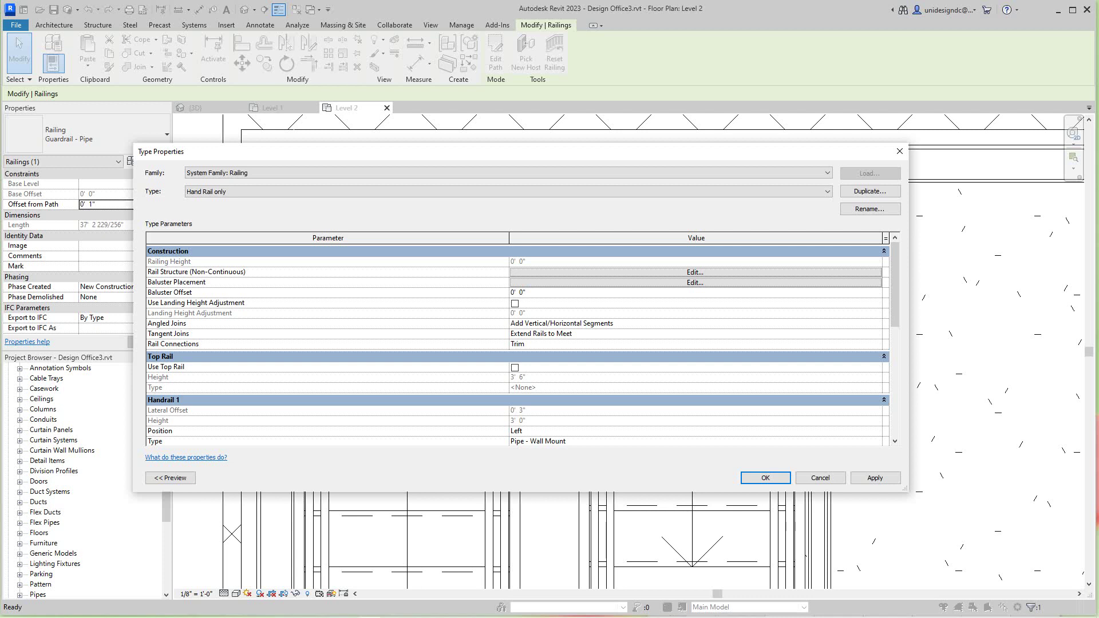
left_click(695, 272)
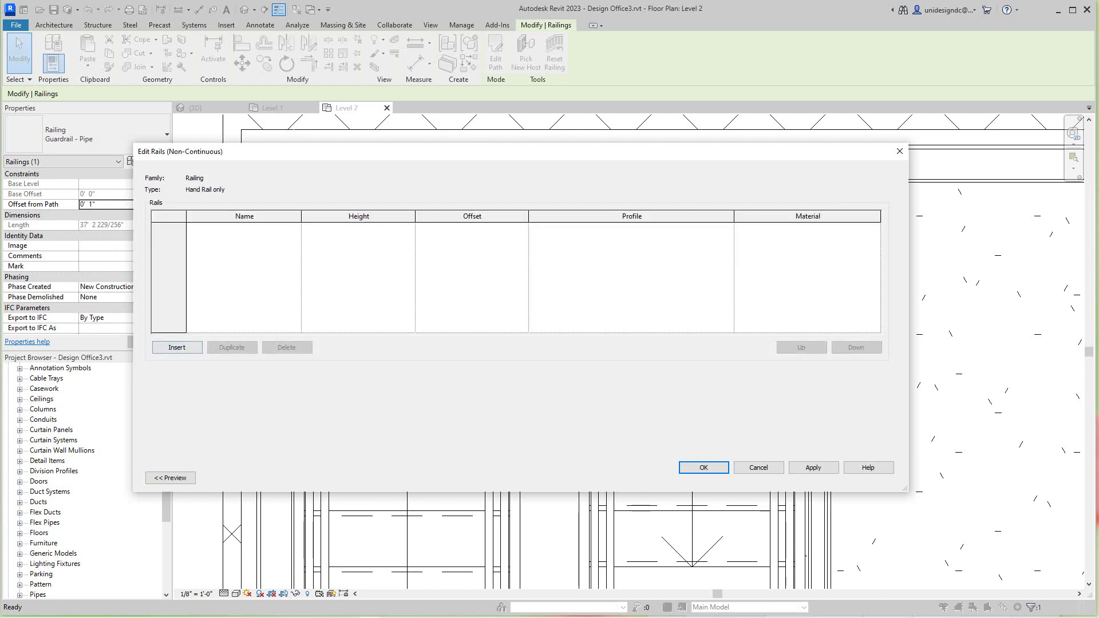
left_click(759, 467)
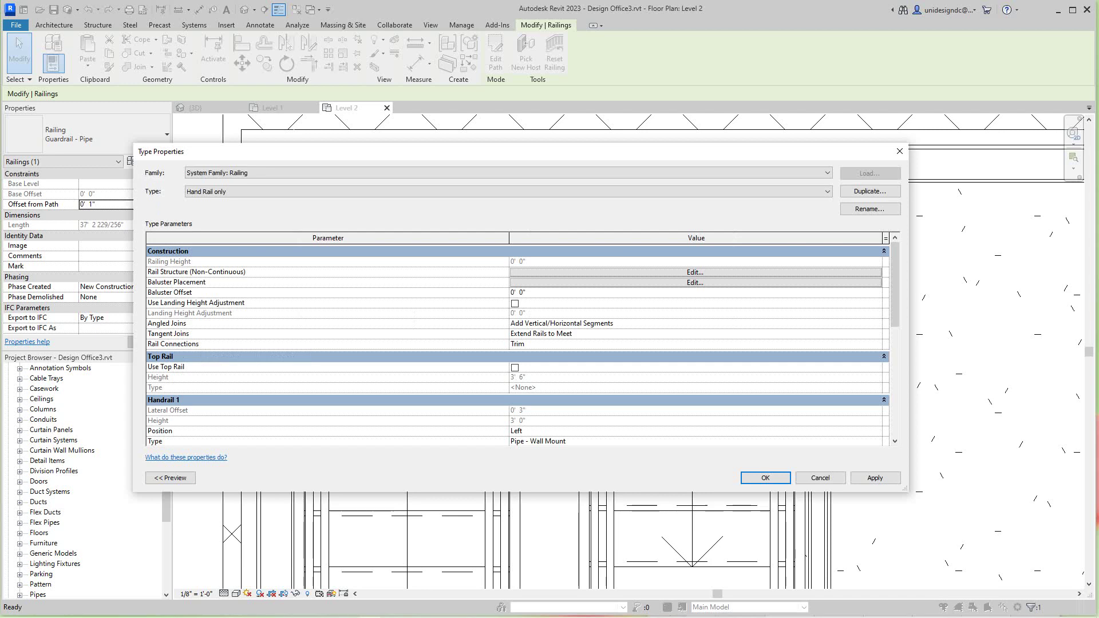
Set the regular baluster's family to None in the baluster placement of the Hand Rail only railing type
left_click(695, 282)
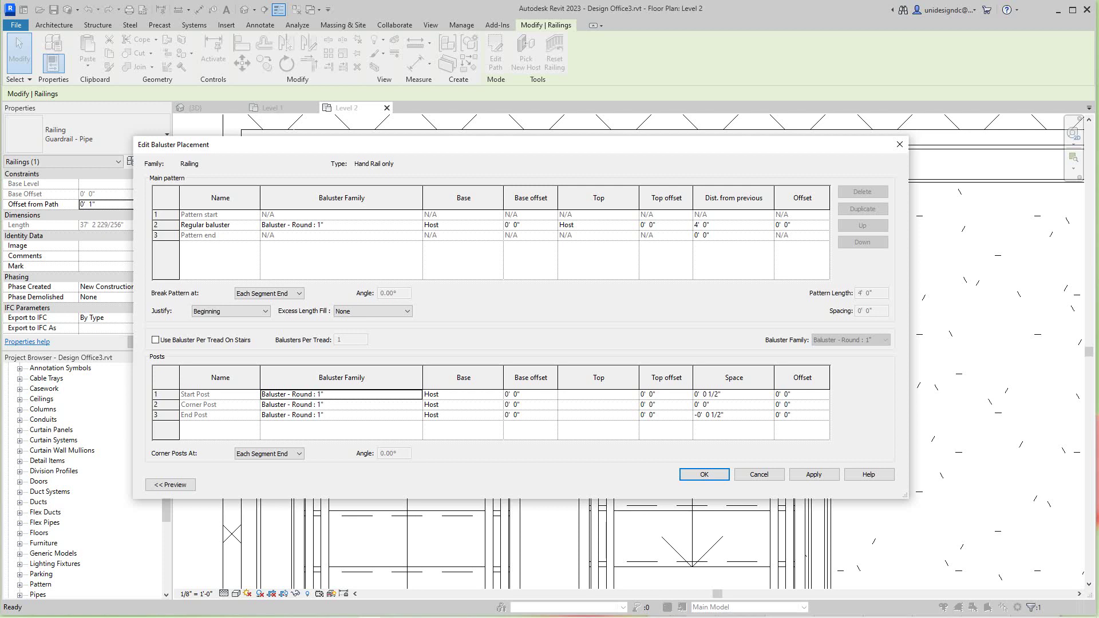
left_click(338, 225)
left_click(416, 225)
left_click_drag(416, 255, 417, 252)
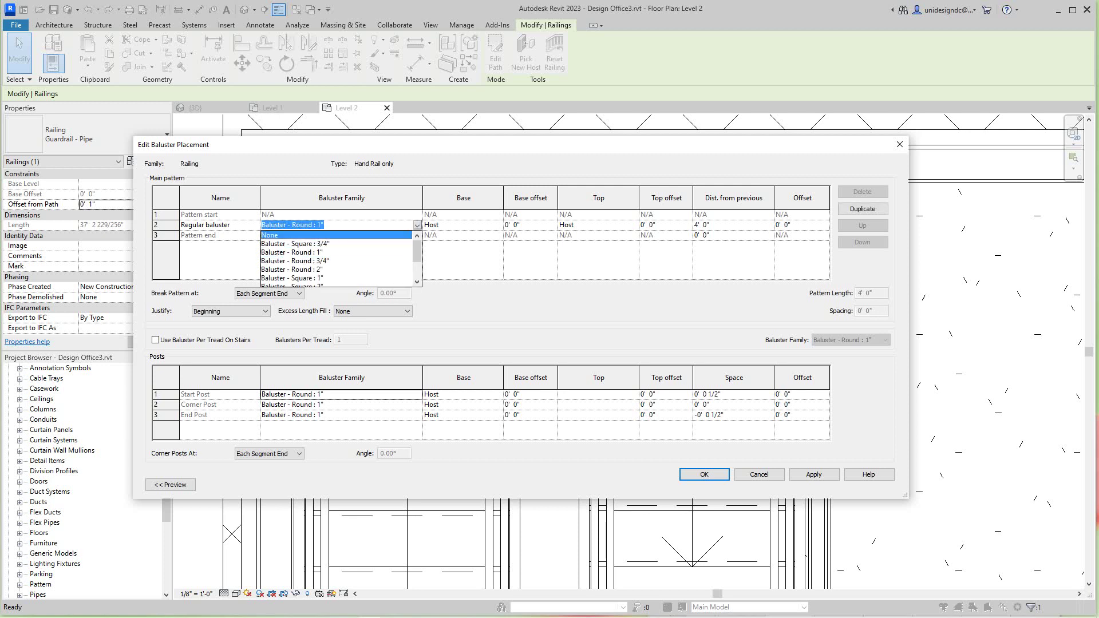
left_click(292, 235)
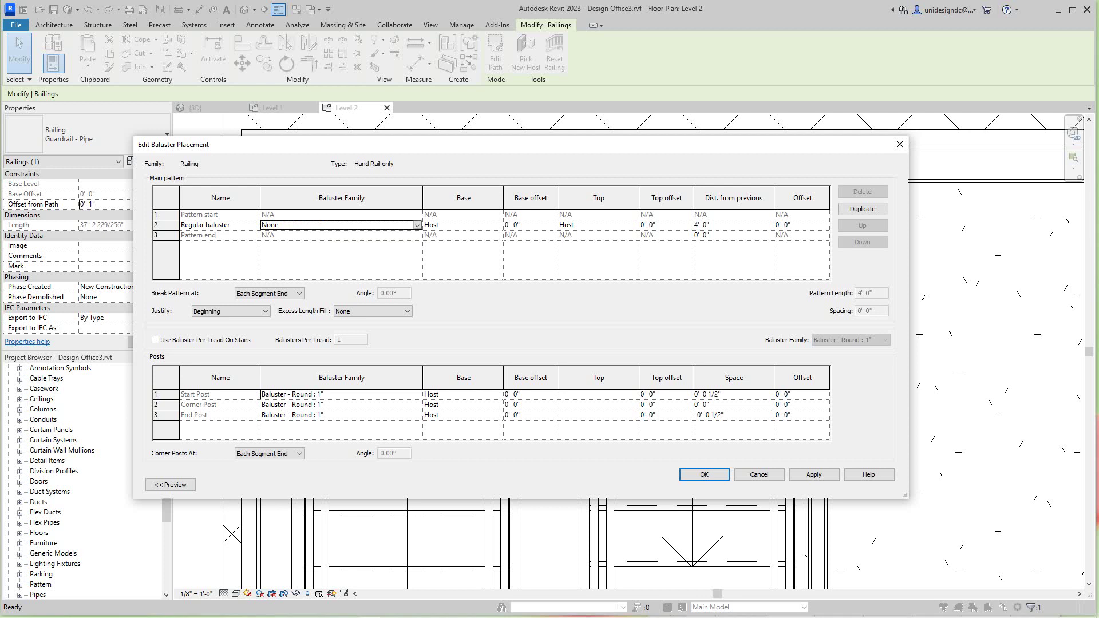
Set the regular baluster's distance from previous to 0' 4" and apply the baluster placement change
left_click(709, 225)
left_click_drag(711, 225, 693, 225)
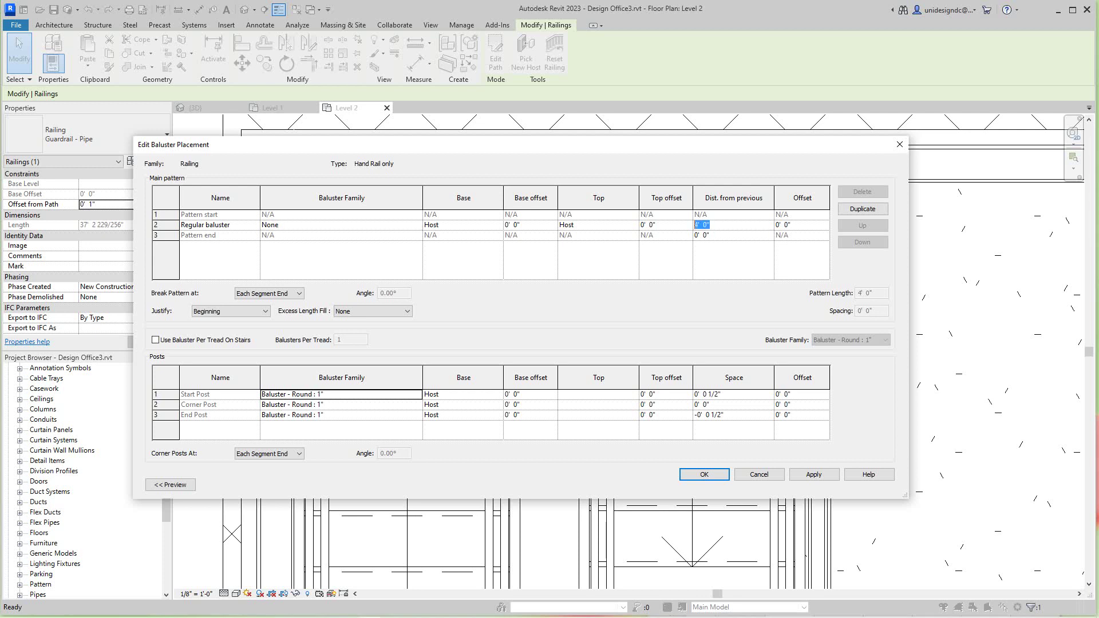
type("4")
left_click(814, 474)
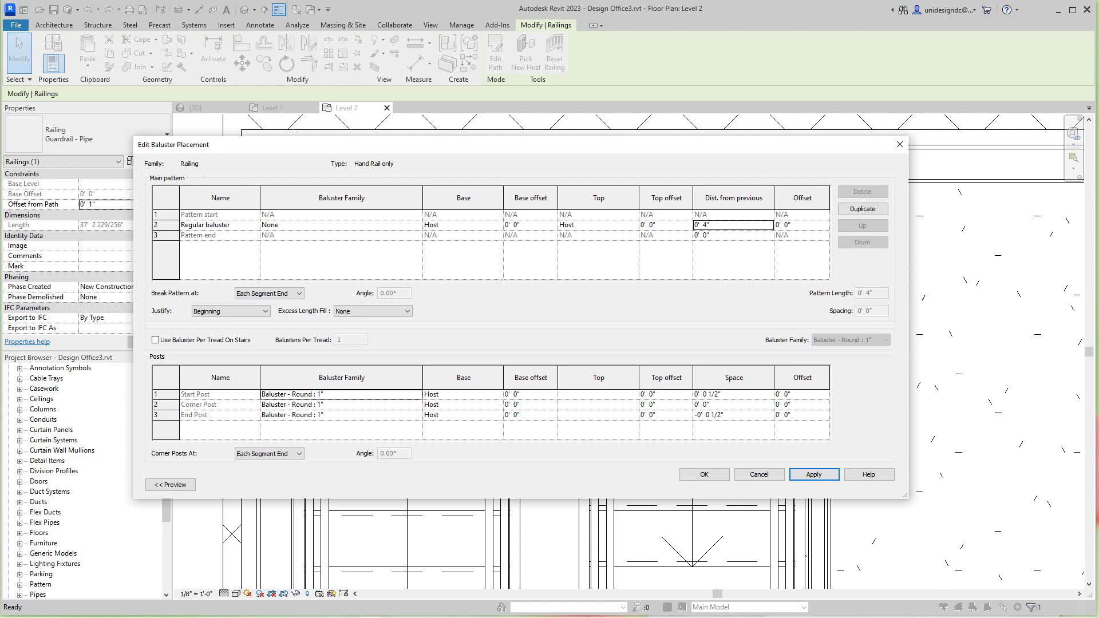
Set the baluster family of the start, corner and end posts to None
left_click(341, 377)
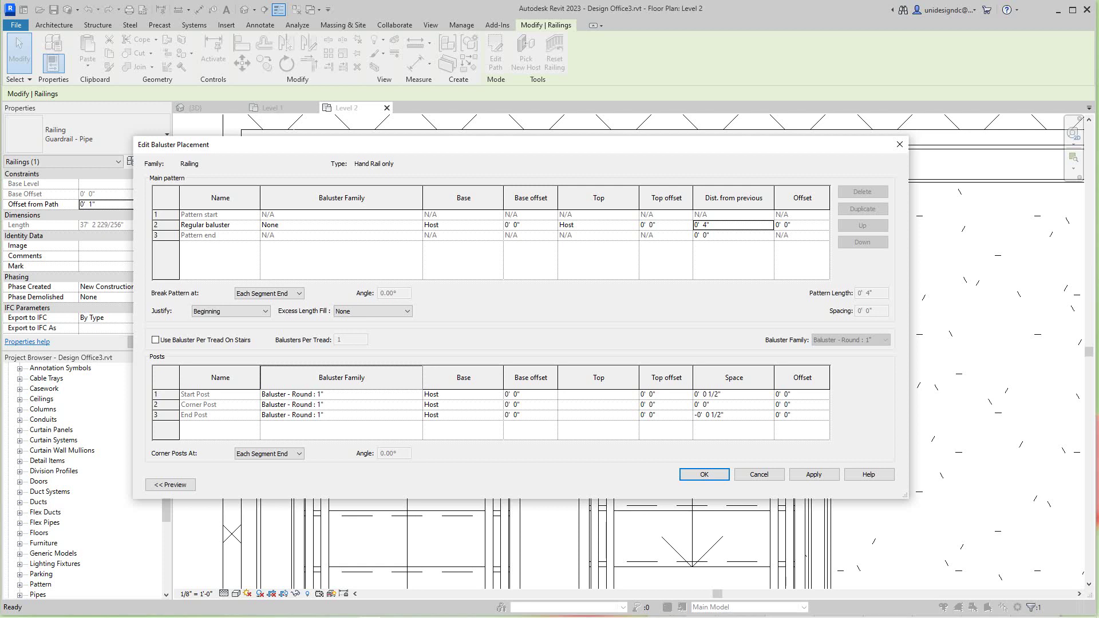
left_click(417, 395)
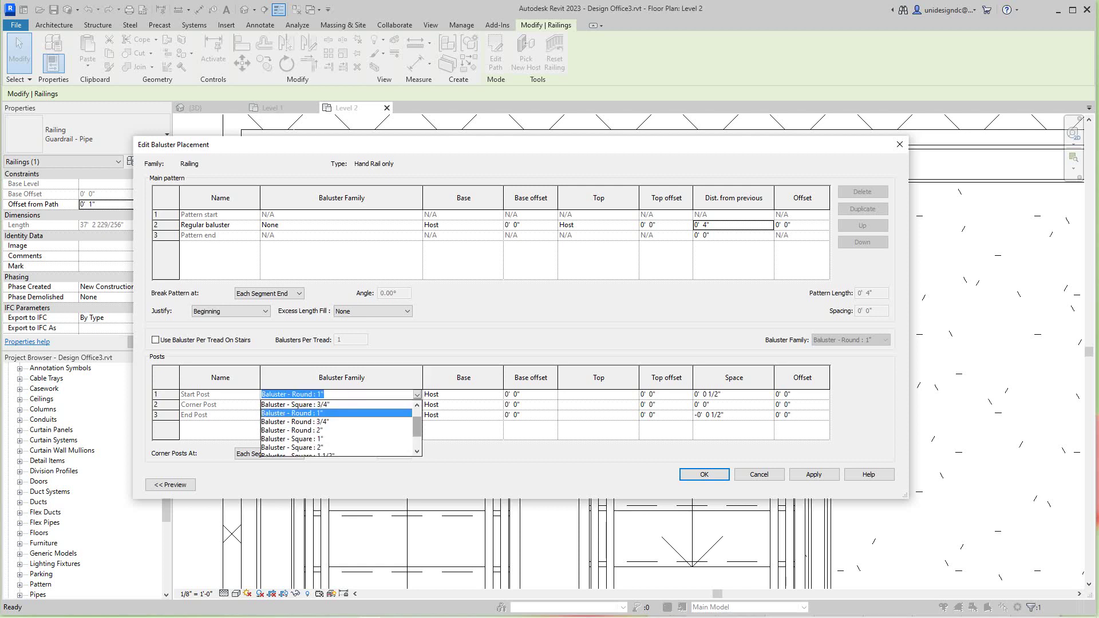
left_click_drag(416, 426, 416, 420)
left_click(269, 404)
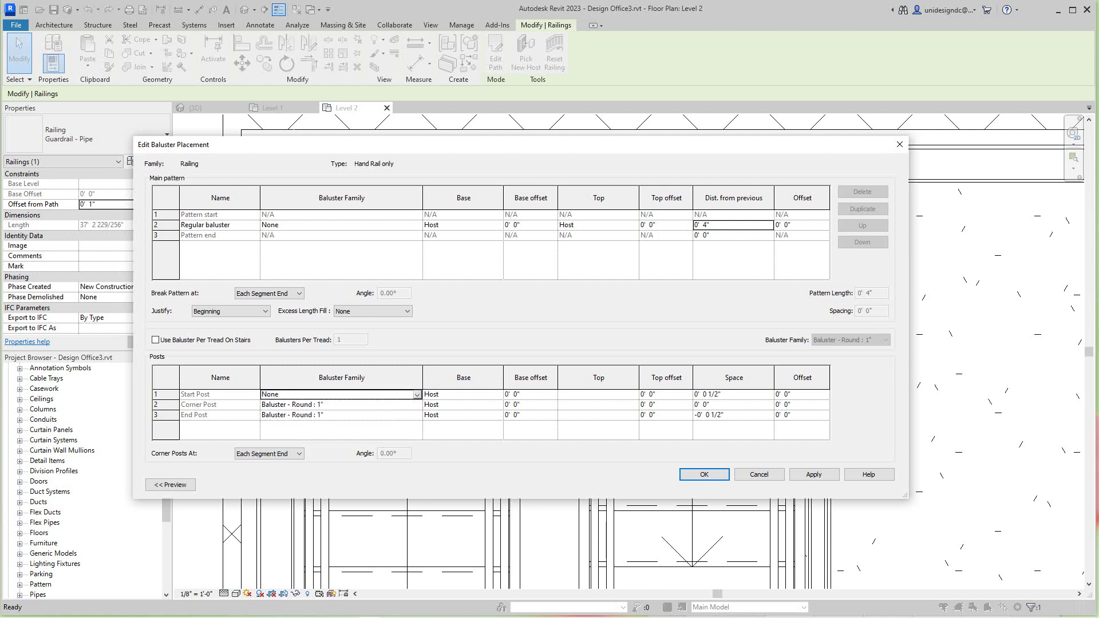
left_click(416, 405)
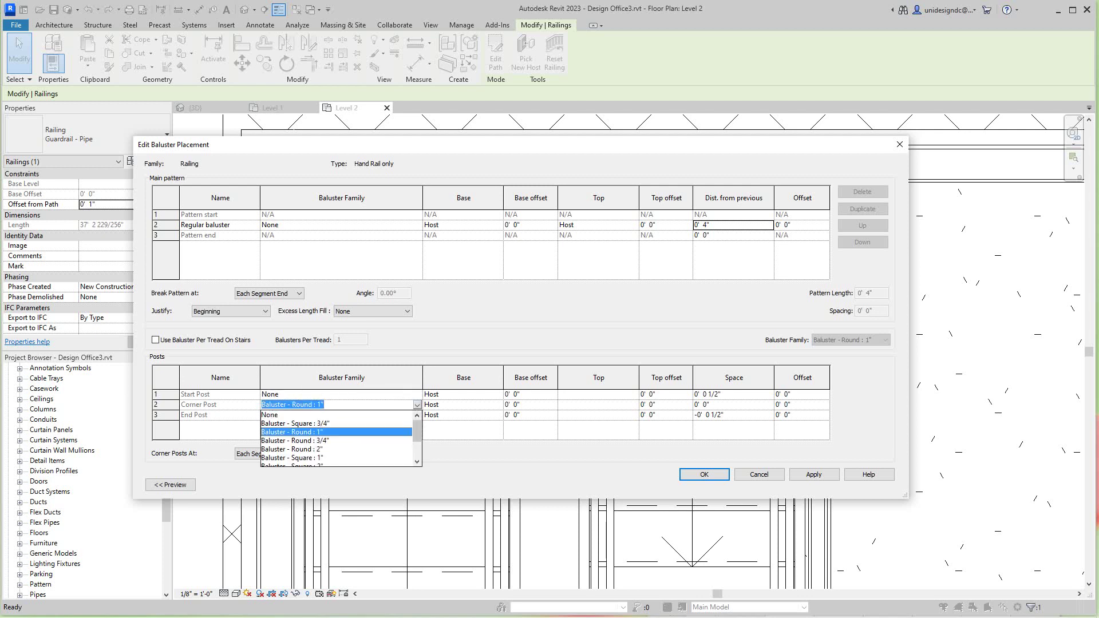
key("Up")
key("Up")
key("Return")
left_click(341, 415)
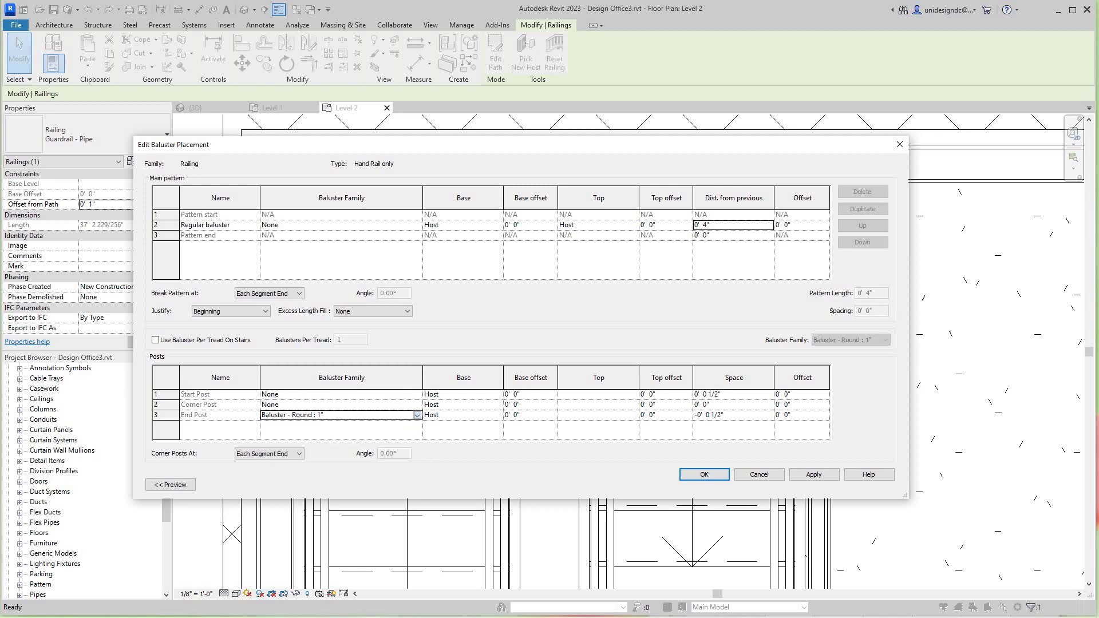
left_click(416, 415)
key("Up")
key("Up")
key("Up")
key("Return")
Set the post spacing to 0' 0 3/8" for the start post and -0' 0 3/8" for the end post
left_click(708, 394)
left_click_drag(711, 395, 718, 394)
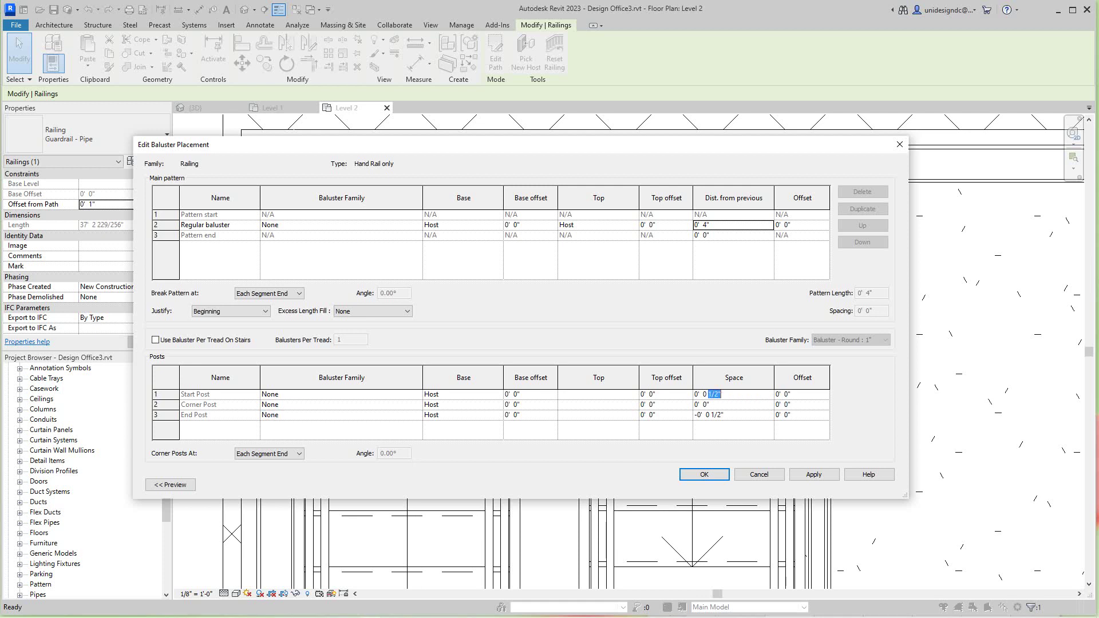
type("3/")
key("Return")
left_click(733, 414)
left_click_drag(711, 414, 721, 414)
type("3")
Set the corner posts to Never and accept the baluster placement
left_click(269, 454)
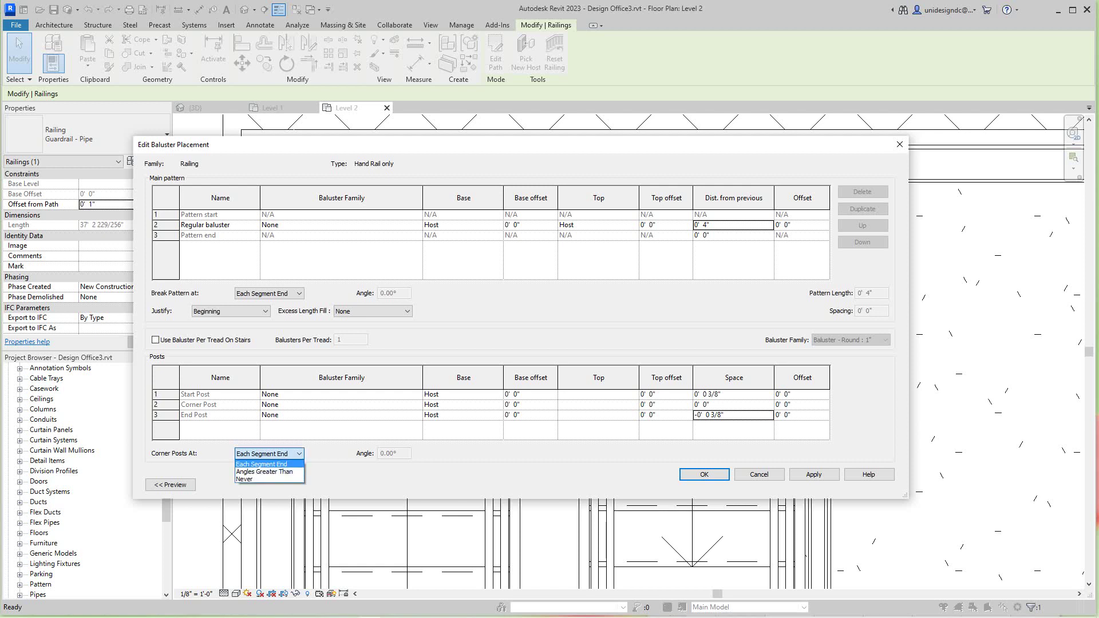
key("Return")
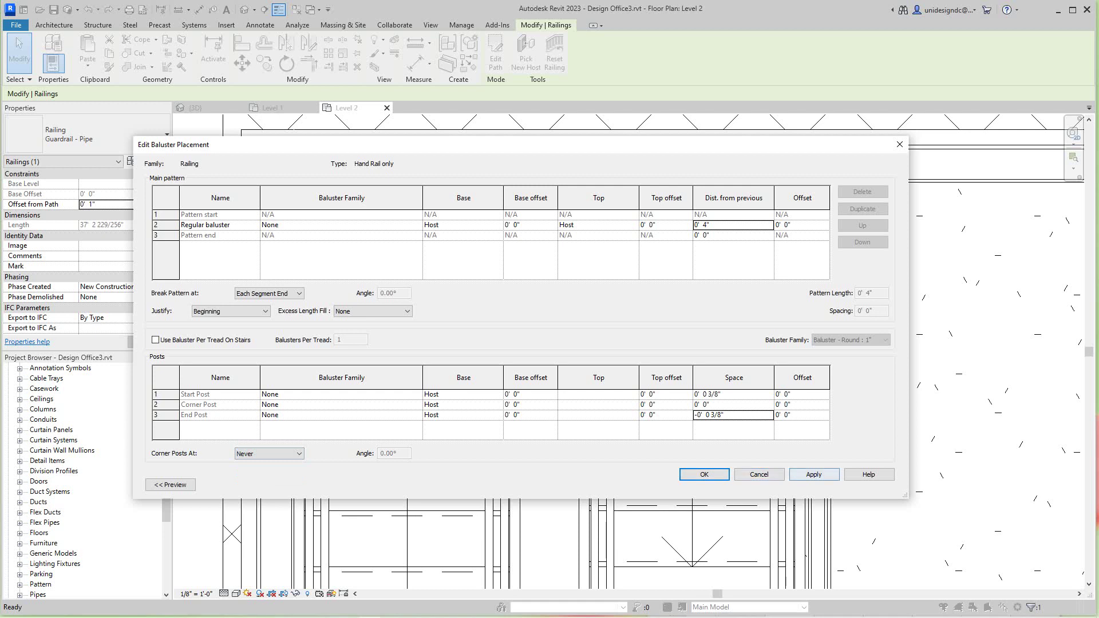
left_click(704, 474)
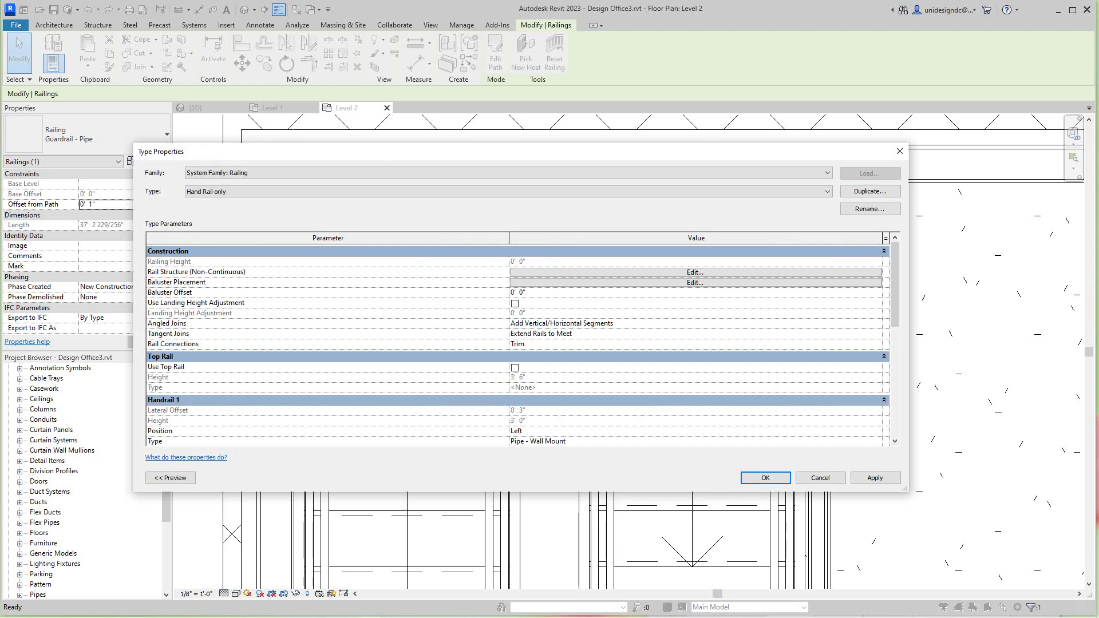
Recheck the non-continuous rail list and apply the Hand Rail only type to the stair's outer railing
left_click(695, 272)
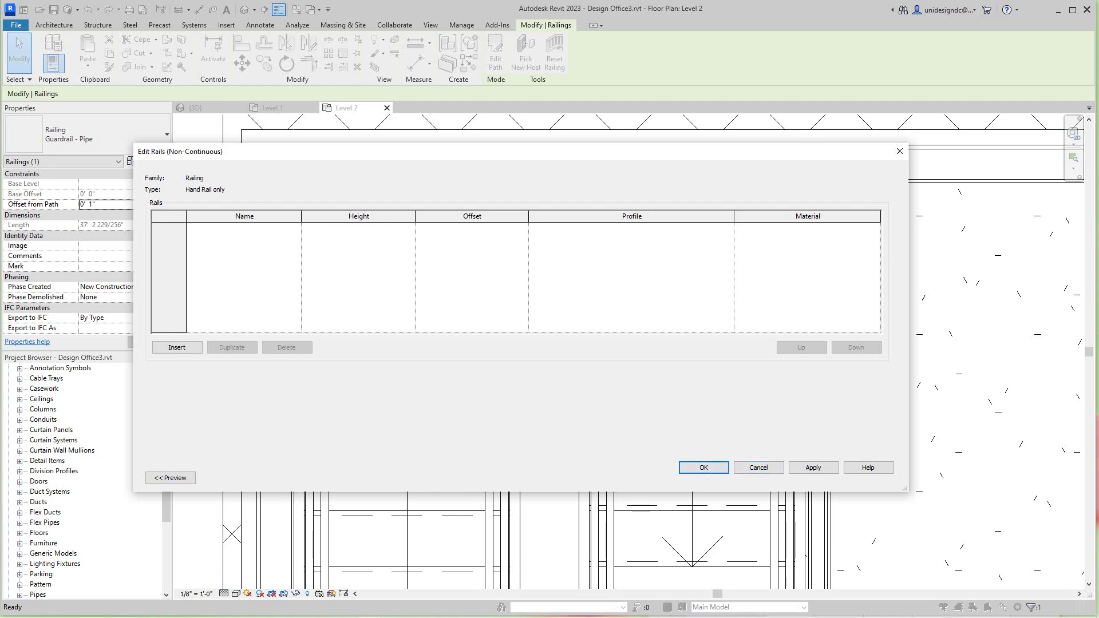
key("Return")
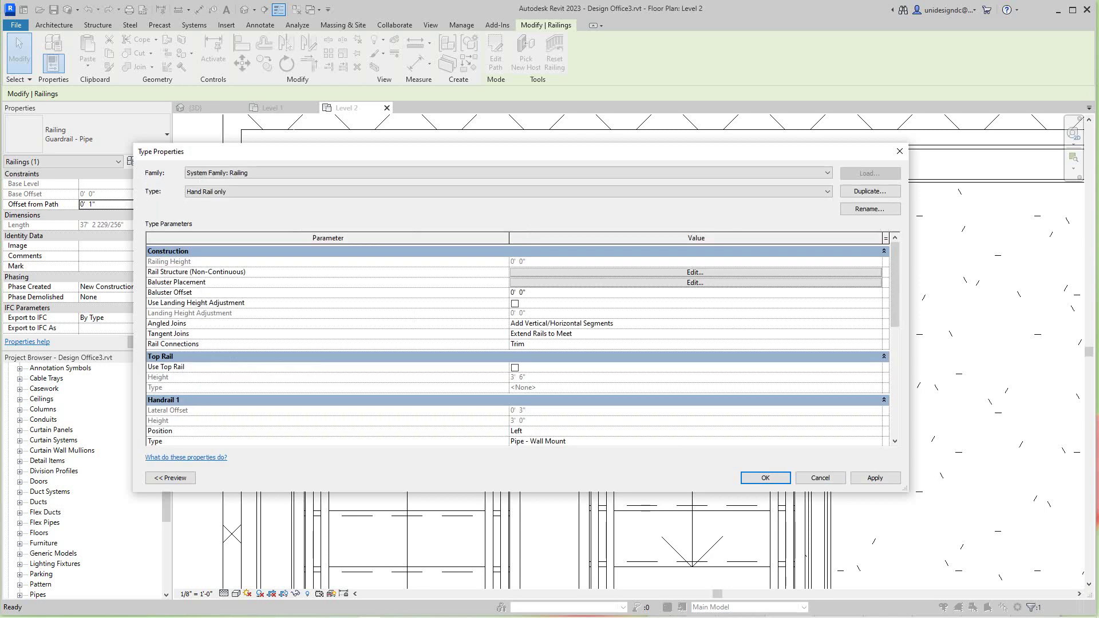
key("Return")
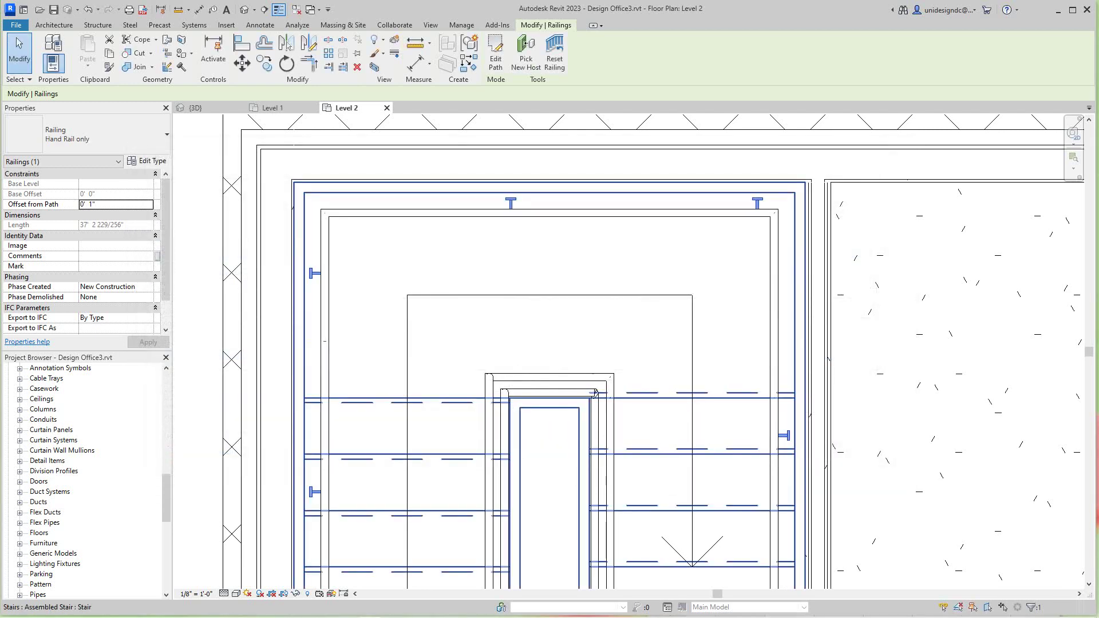
Examine the outer railing's handrail and wall supports around the landing and down the flights in plan
scroll(491, 301, "down", 3)
middle_click_drag(490, 372, 507, 173)
scroll(484, 265, "down", 1)
scroll(546, 442, "up", 1)
middle_click_drag(546, 441, 554, 464)
scroll(554, 464, "down", 3)
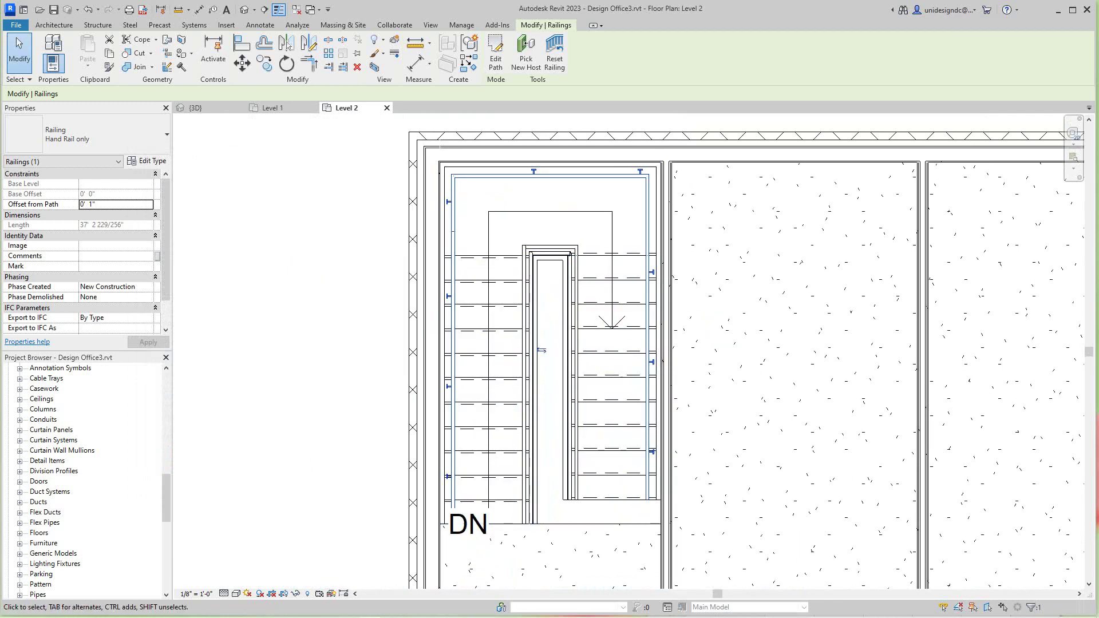
scroll(547, 466, "up", 2)
middle_click_drag(383, 491, 432, 433)
scroll(434, 433, "up", 7)
scroll(500, 407, "up", 4)
scroll(508, 440, "down", 5)
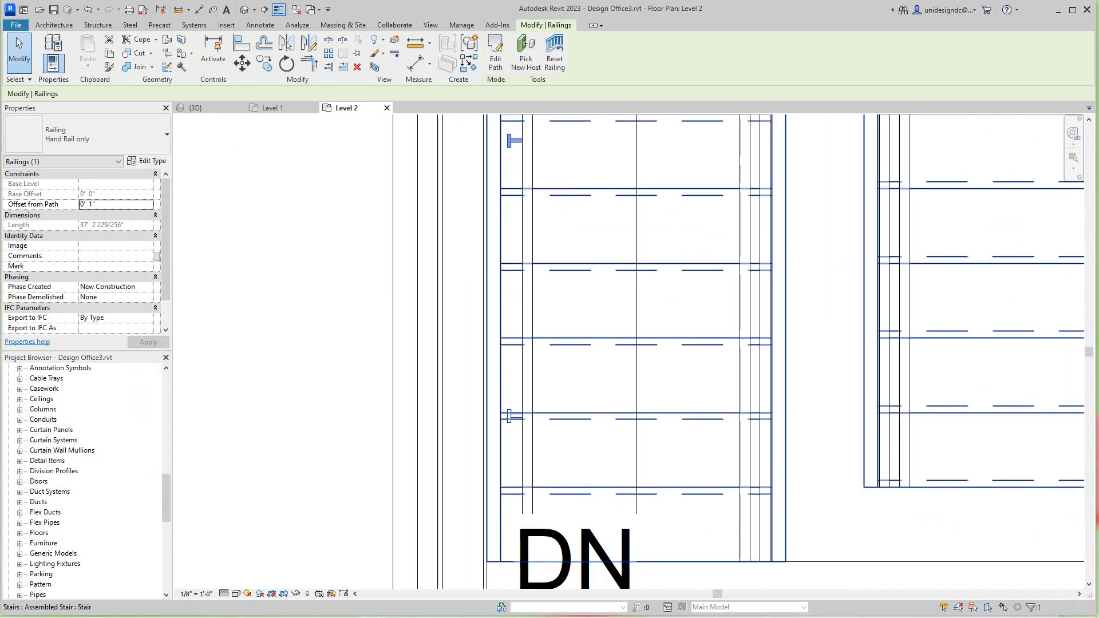
scroll(265, 233, "down", 1)
key("Escape")
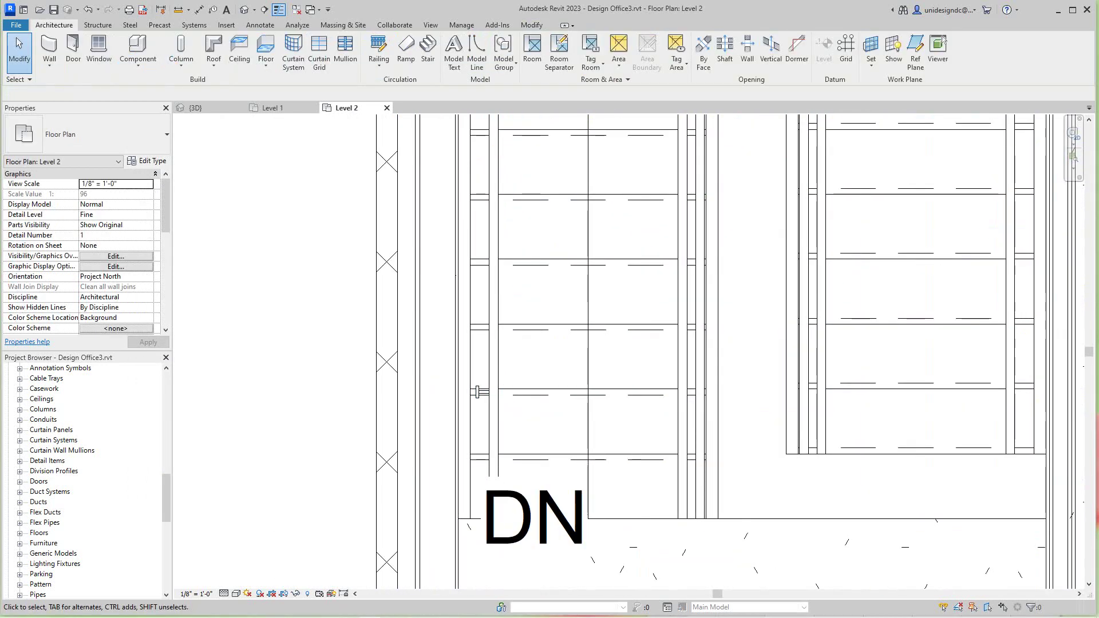
Measure the gap between the lowest handrail support and the stair's outer edge with an aligned dimension, without keeping it
scroll(501, 358, "up", 3)
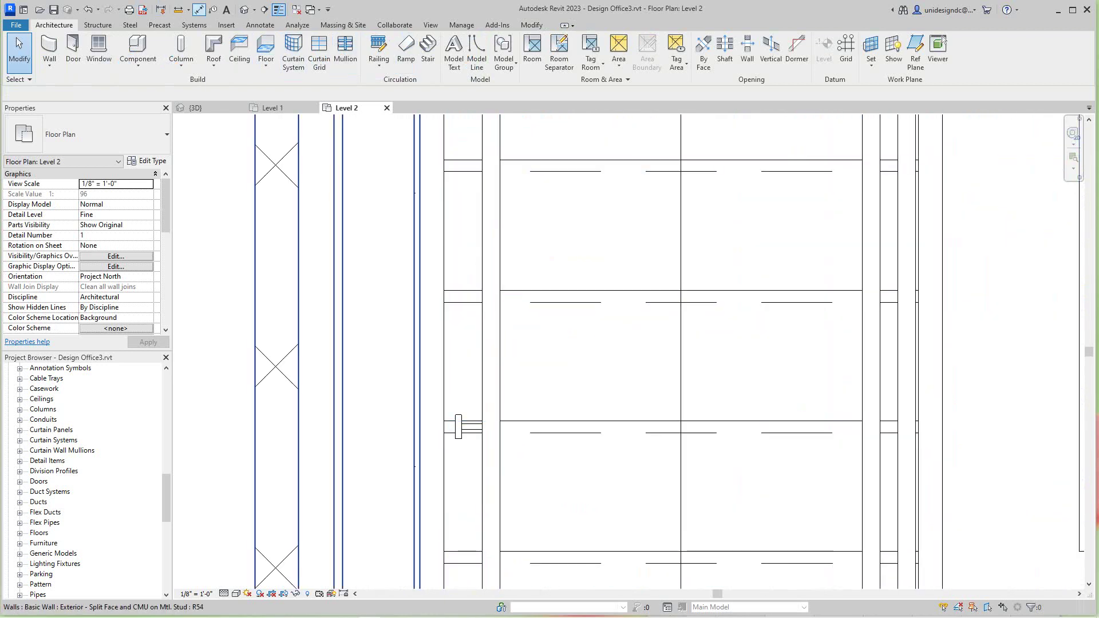
left_click(199, 9)
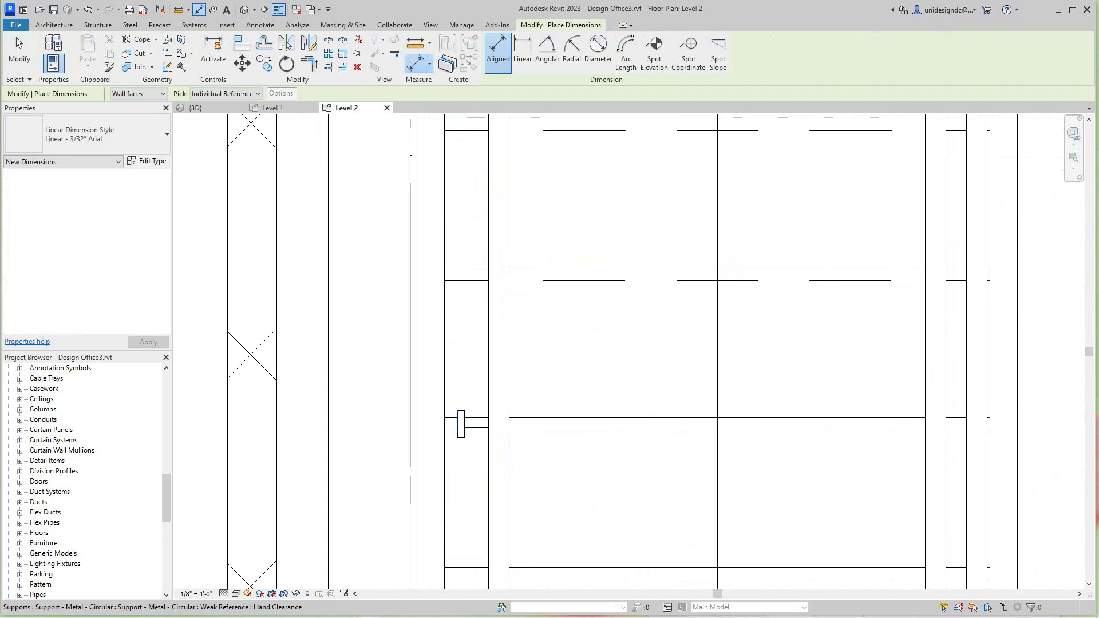
left_click(458, 436)
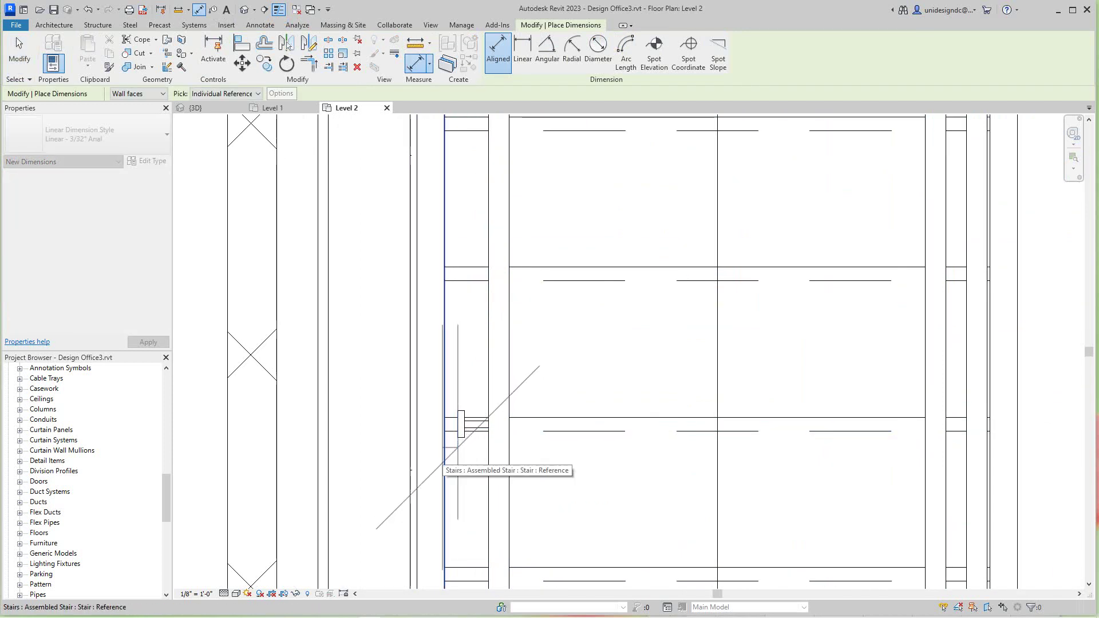
left_click(444, 463)
scroll(467, 441, "down", 1)
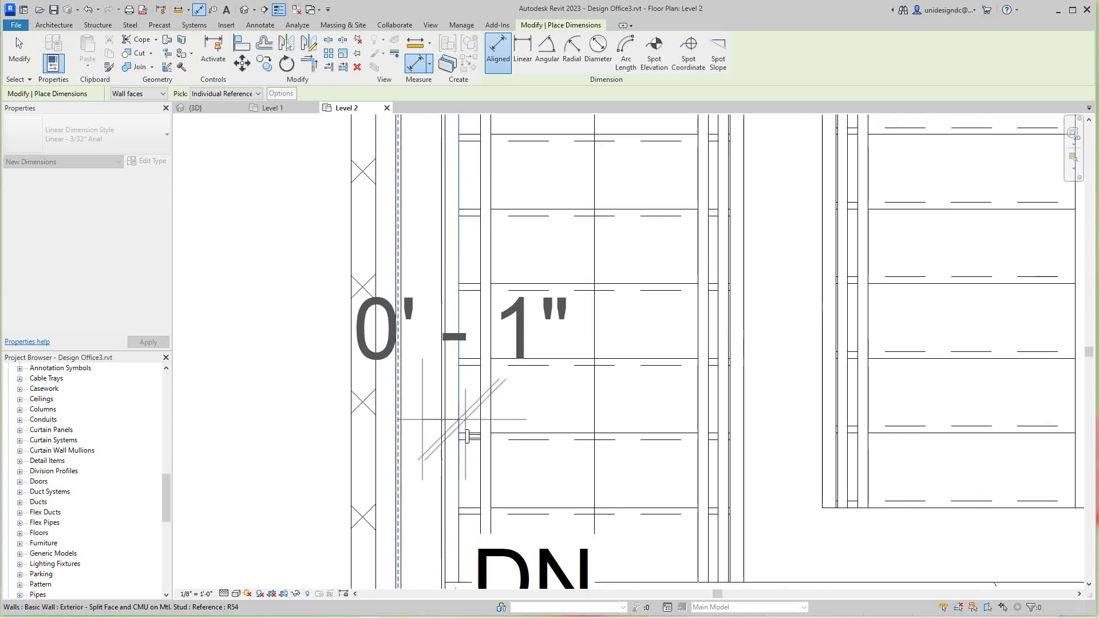
right_click(423, 419)
left_click(453, 427)
scroll(454, 425, "up", 2)
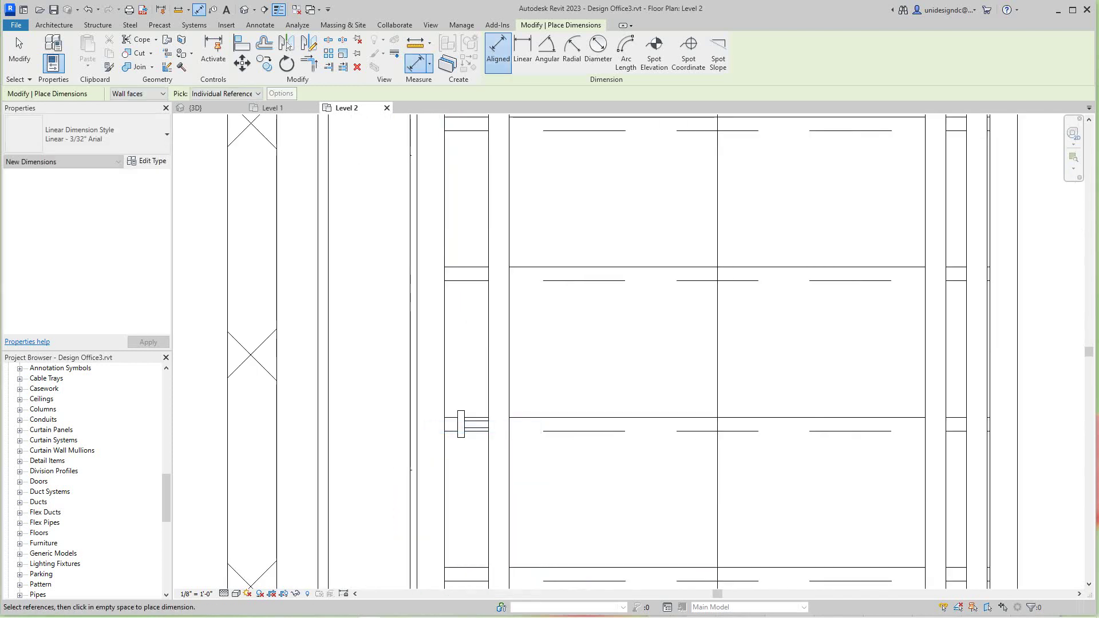
Examine the outer handrail and the inner guardrail along both stair flights in plan, and leave the dimension command
scroll(454, 423, "down", 3)
middle_click_drag(454, 423, 342, 487)
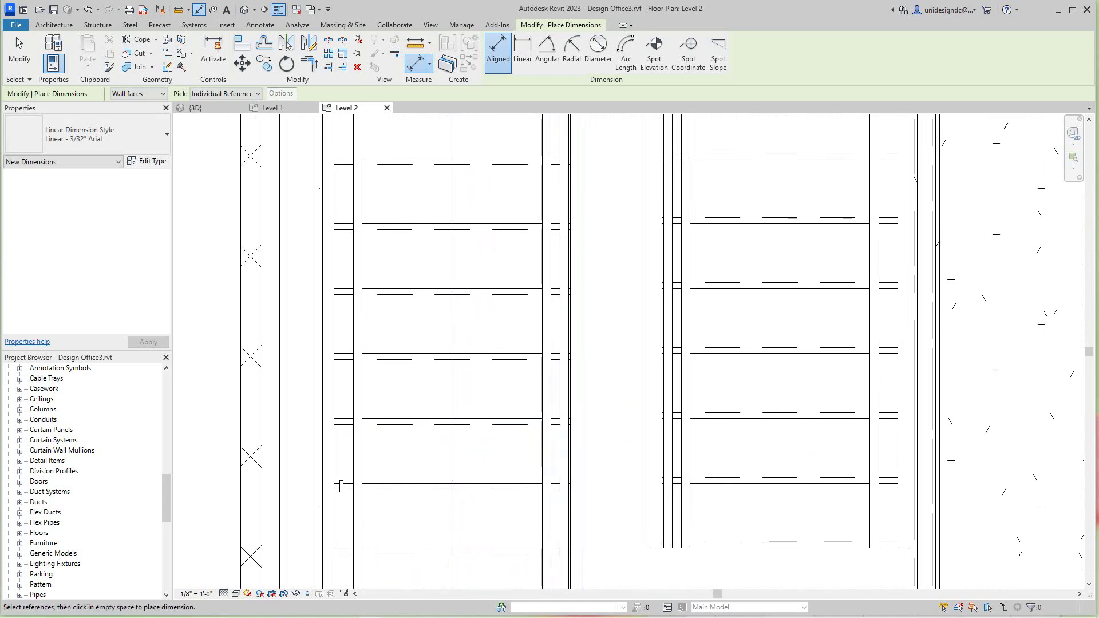
scroll(473, 352, "down", 1)
middle_click_drag(473, 352, 531, 370)
scroll(532, 348, "down", 3)
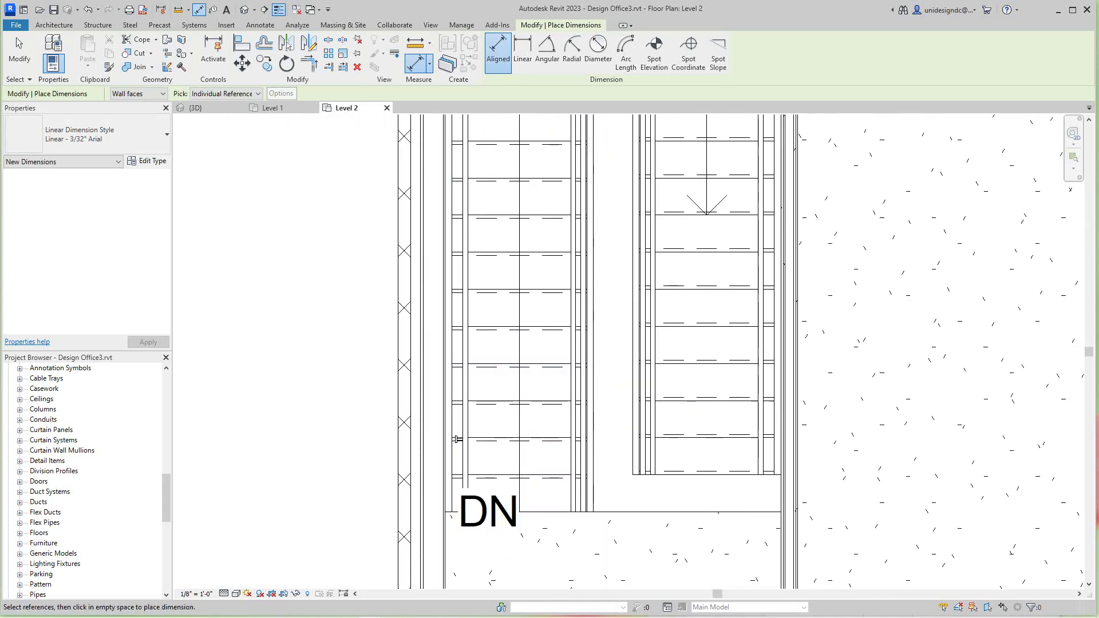
scroll(330, 366, "down", 1)
middle_click_drag(330, 366, 344, 410)
scroll(455, 473, "down", 1)
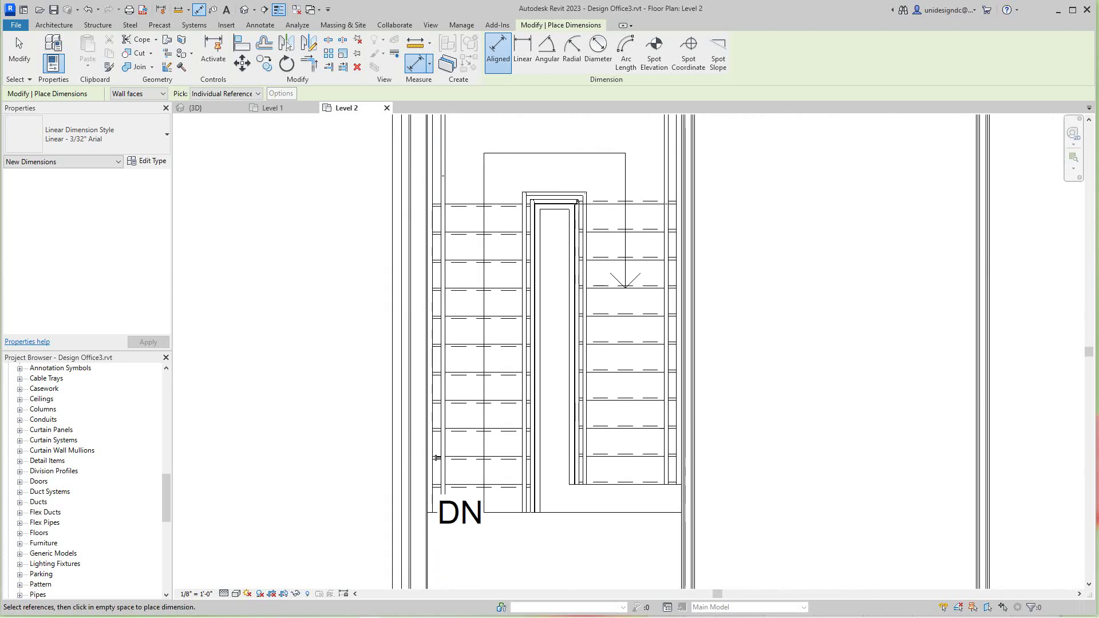
middle_click_drag(436, 458, 436, 495)
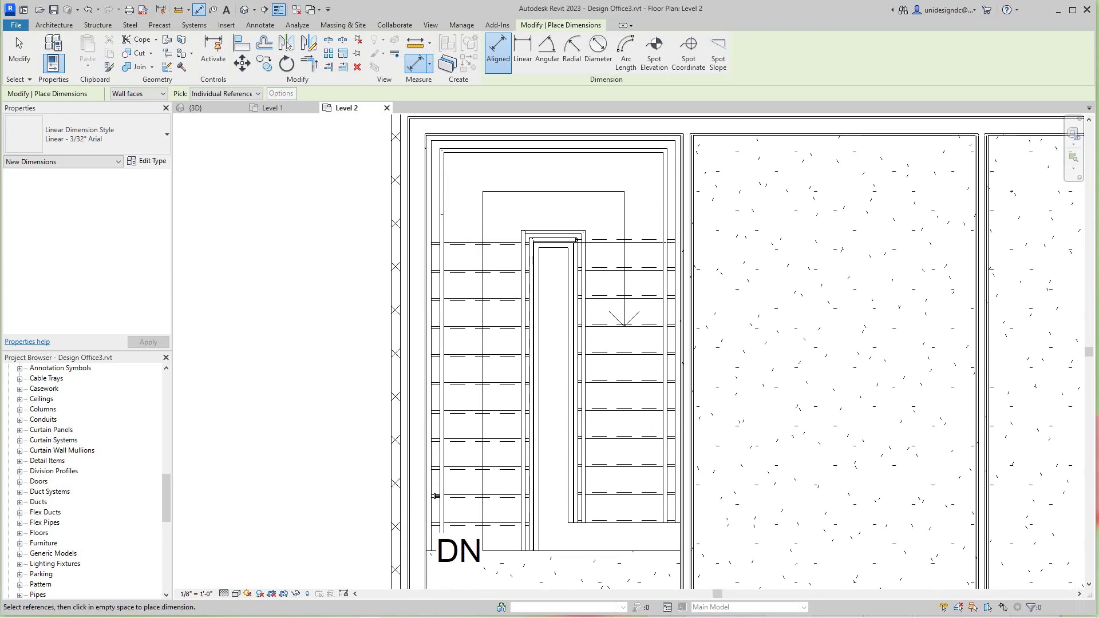
scroll(435, 496, "up", 2)
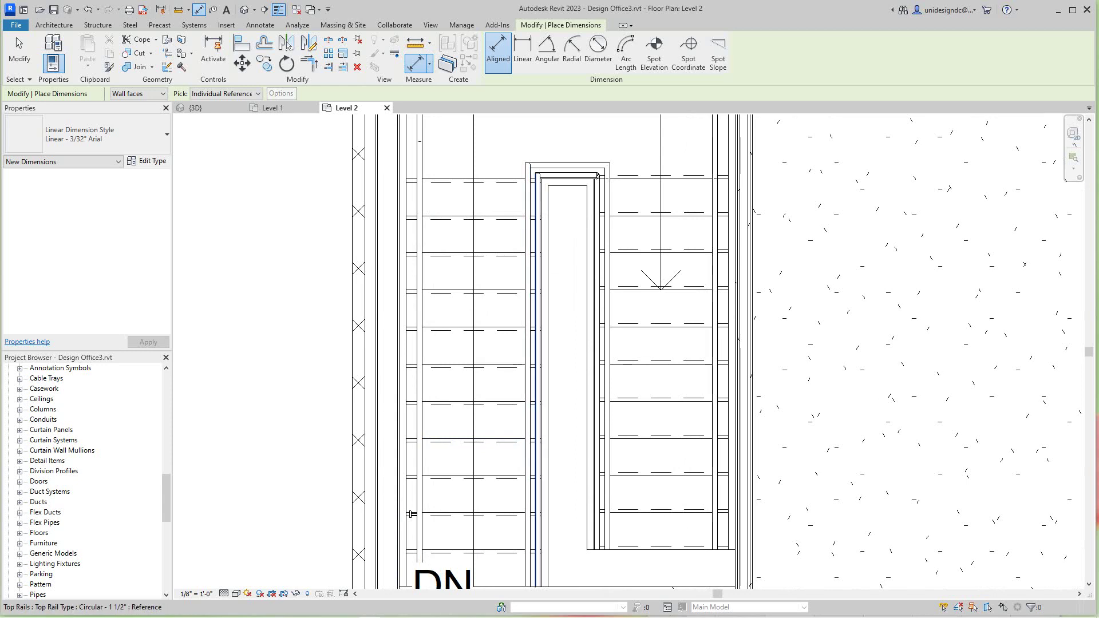
scroll(536, 343, "up", 1)
right_click(571, 267)
left_click(596, 273)
Set the inner Guardrail - Pipe railing's Offset from Path to -0' 1" and deselect it
middle_click_drag(596, 273, 594, 444)
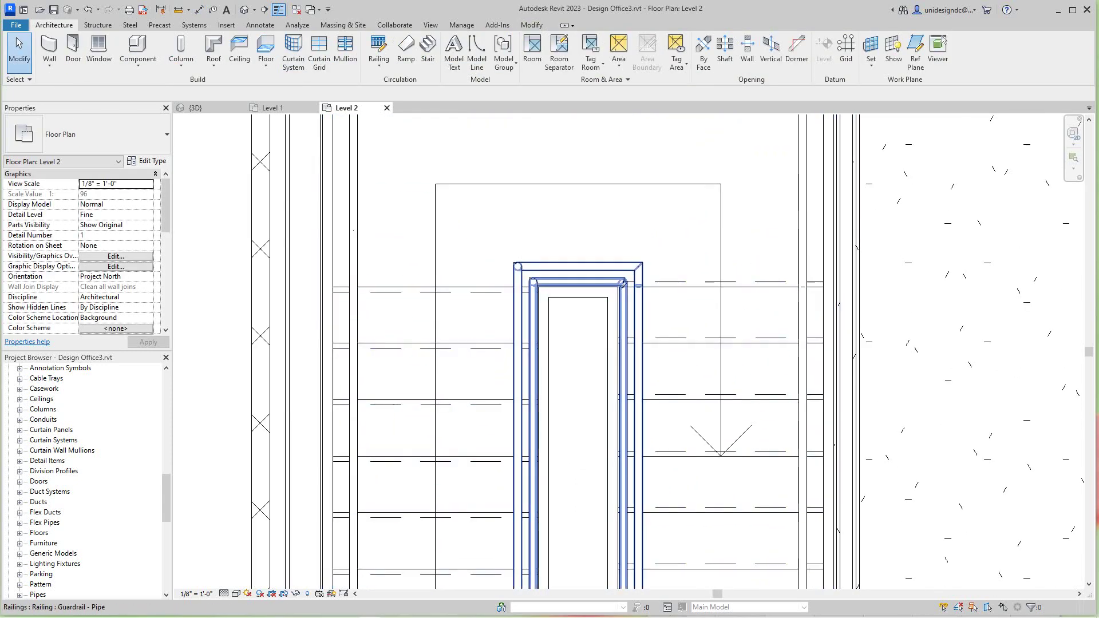
left_click(536, 367)
scroll(536, 366, "down", 2)
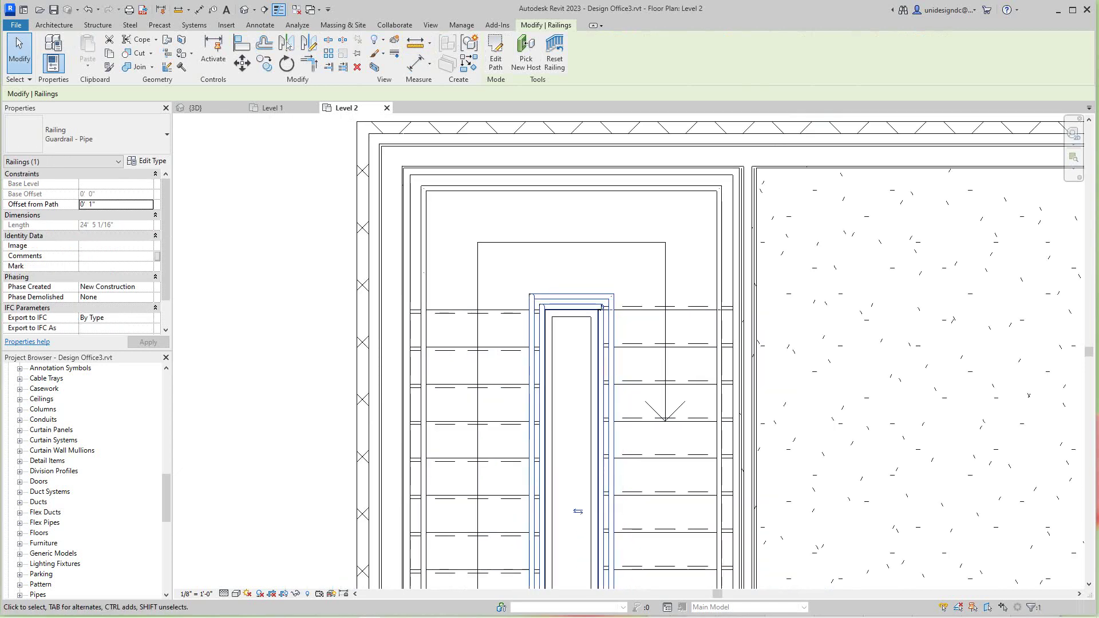
scroll(602, 307, "down", 1)
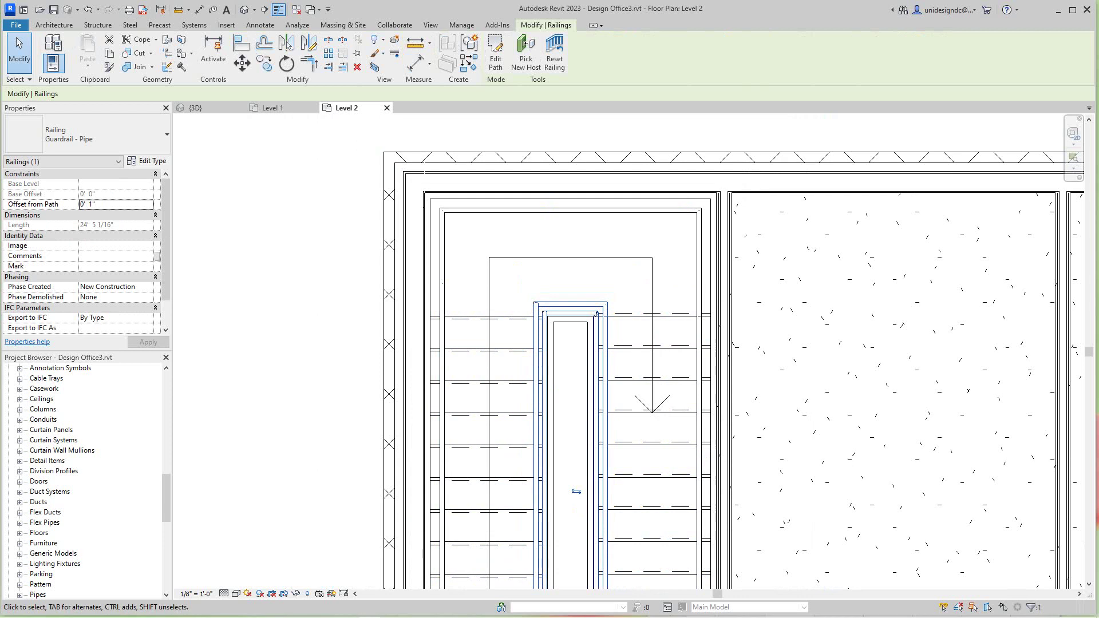
scroll(288, 330, "down", 1)
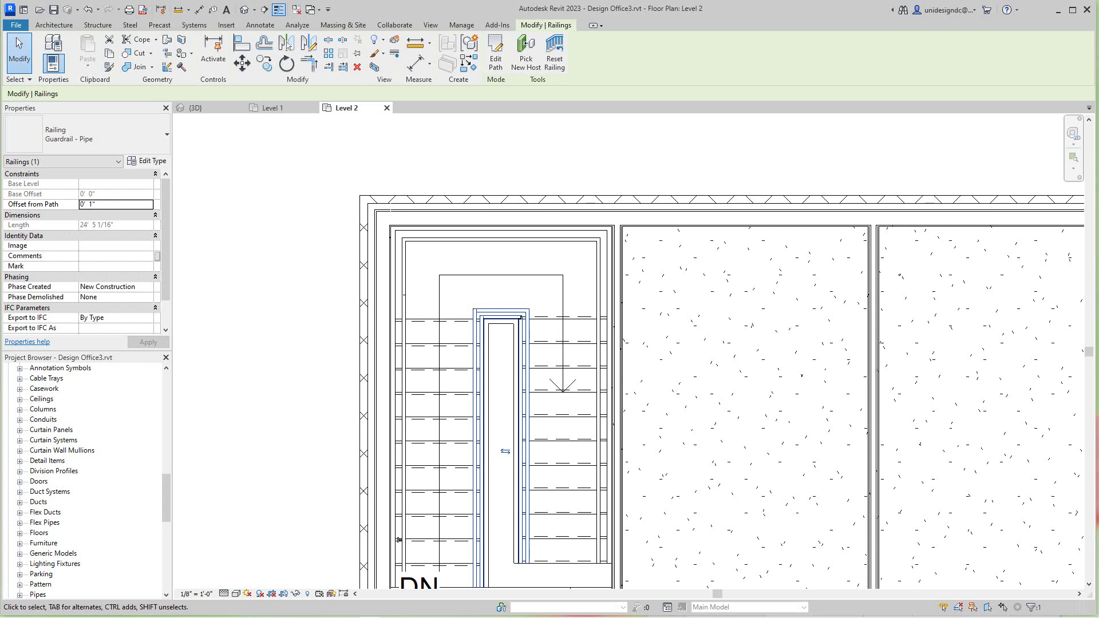
middle_click_drag(300, 224, 352, 199)
scroll(352, 199, "down", 1)
left_click(115, 203)
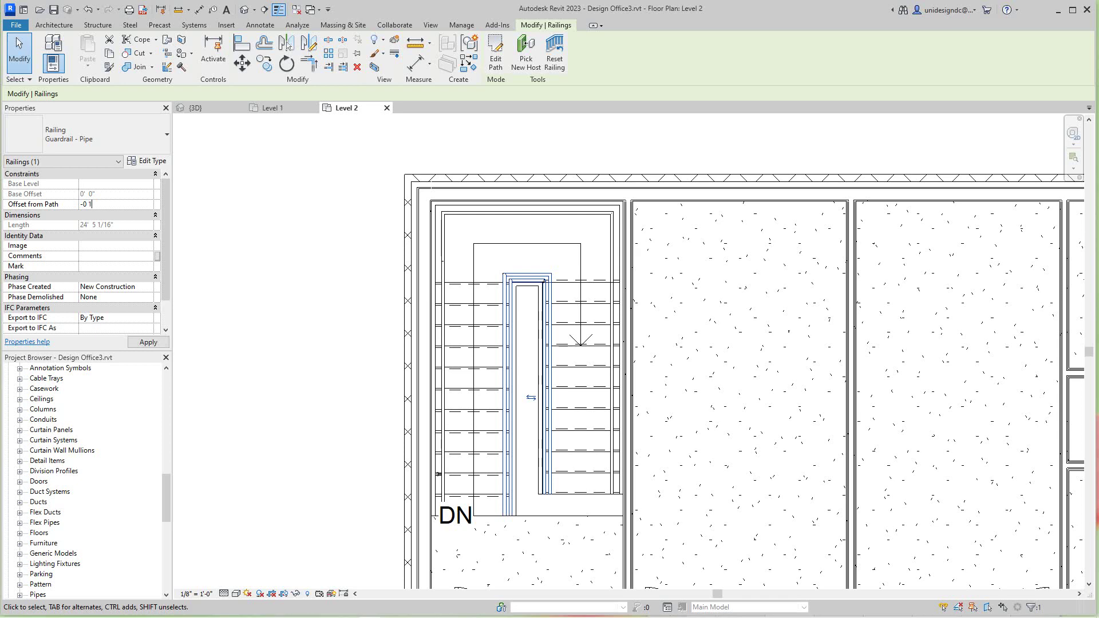
key("Return")
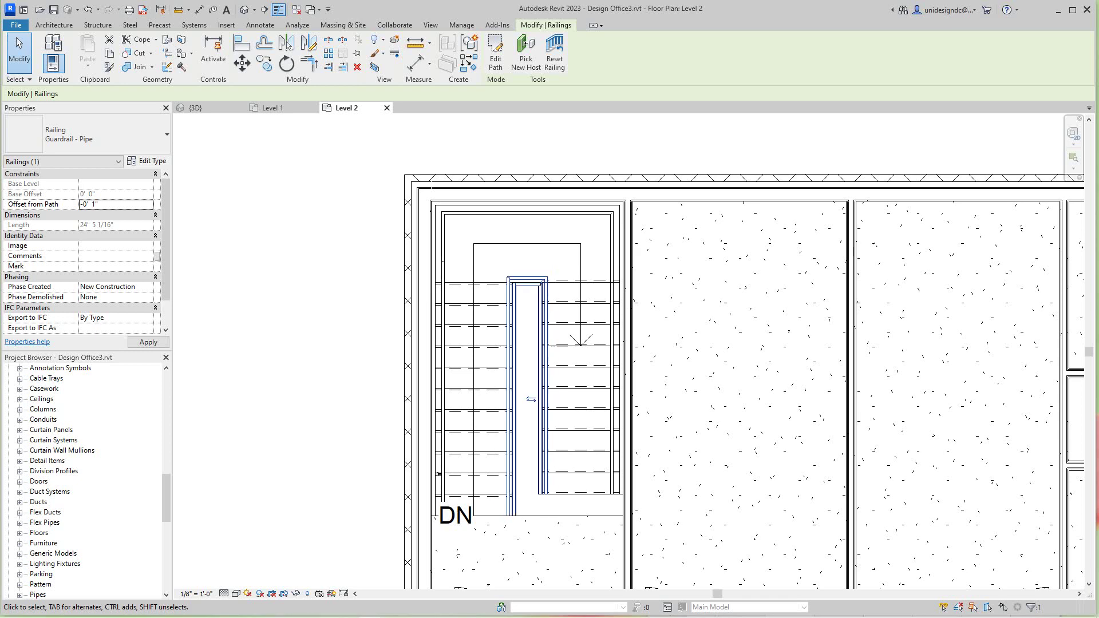
scroll(521, 313, "up", 2)
middle_click_drag(520, 313, 511, 291)
scroll(541, 313, "down", 2)
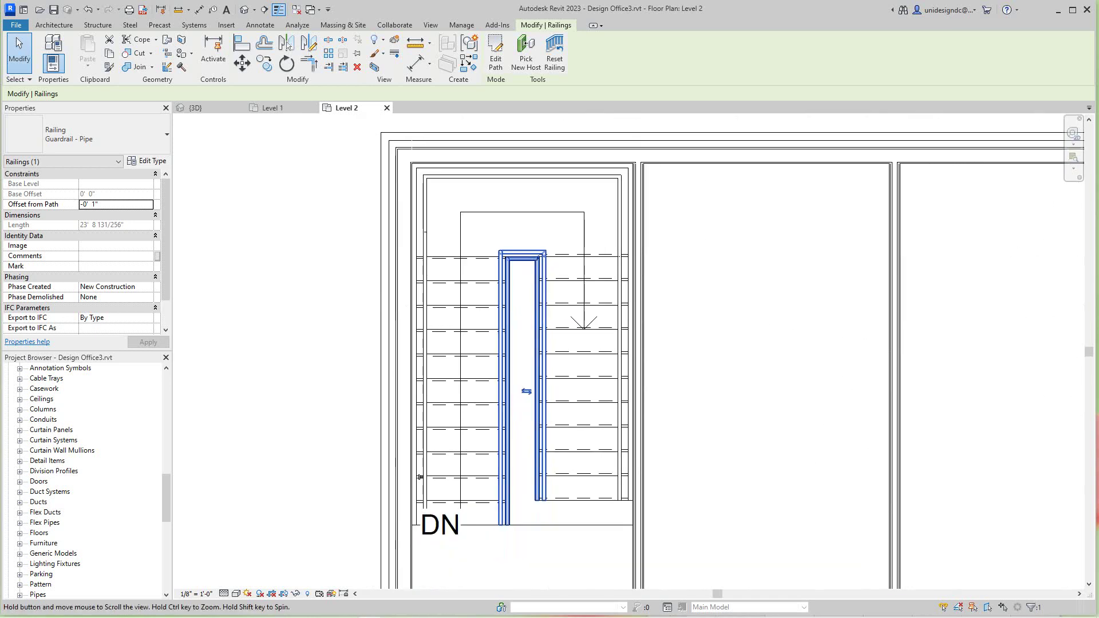
key("Escape")
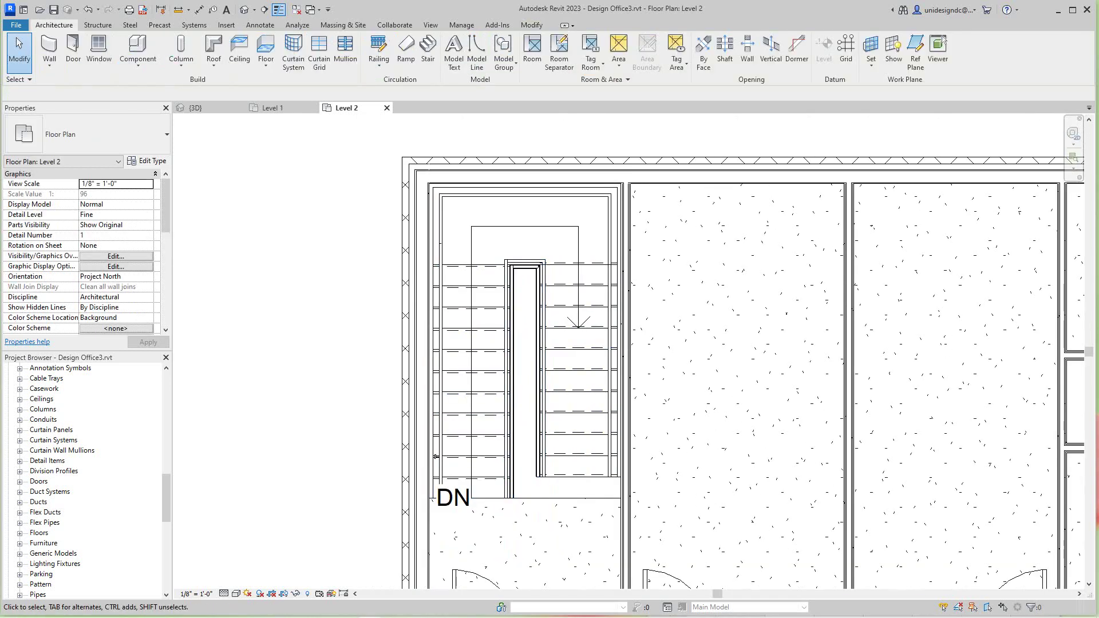
Set the outer Hand Rail only railing's Offset from Path to -0' 2" and deselect it
left_click(440, 402)
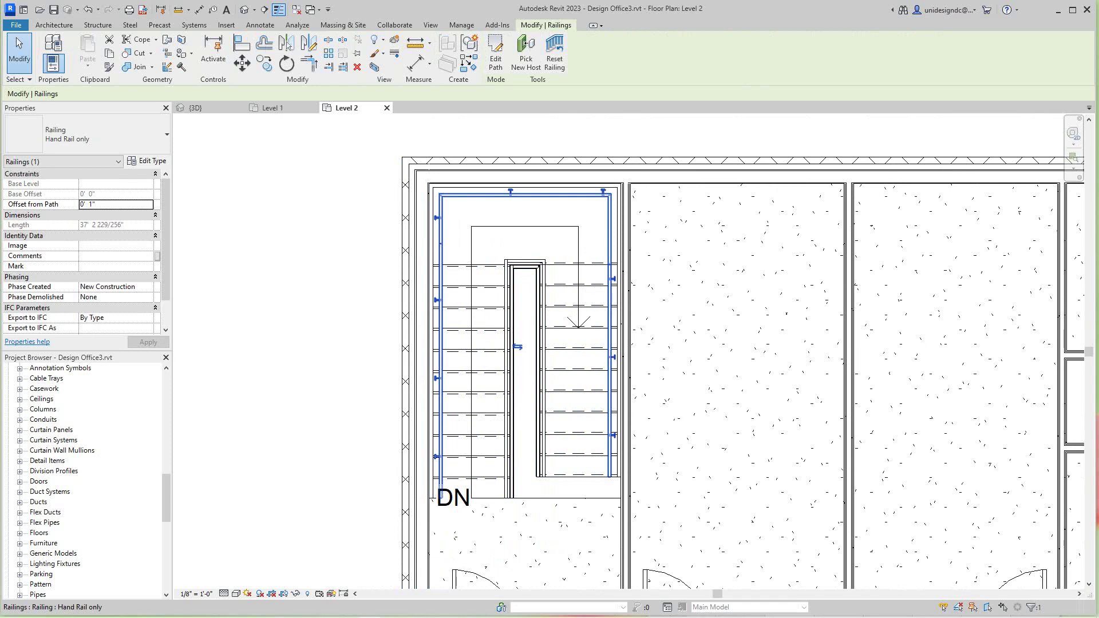
scroll(445, 403, "up", 2)
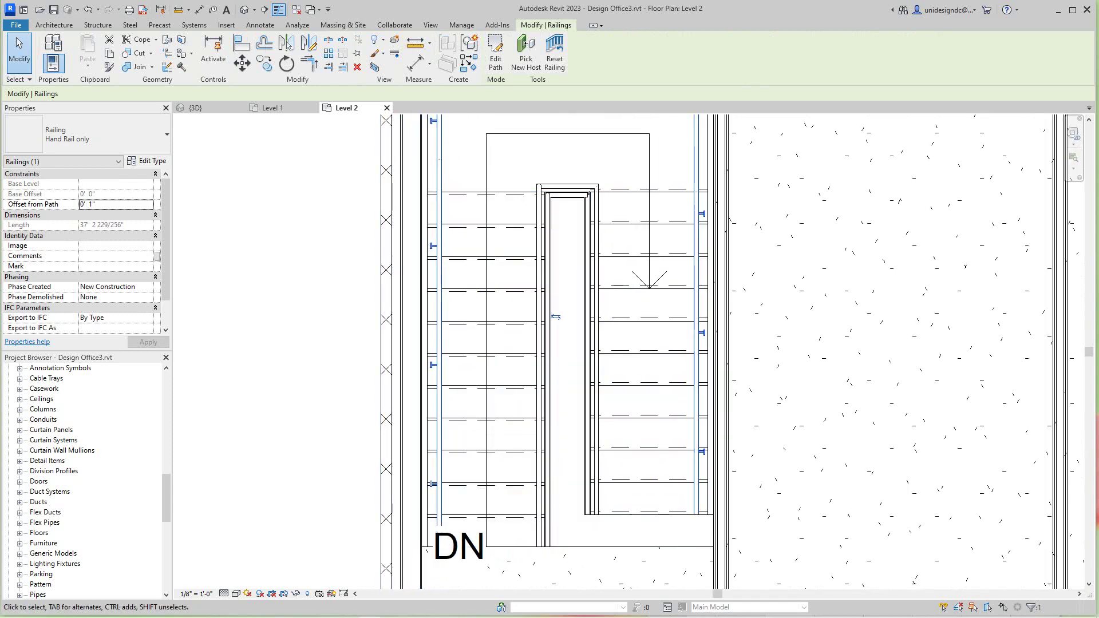
left_click(81, 204)
type("-")
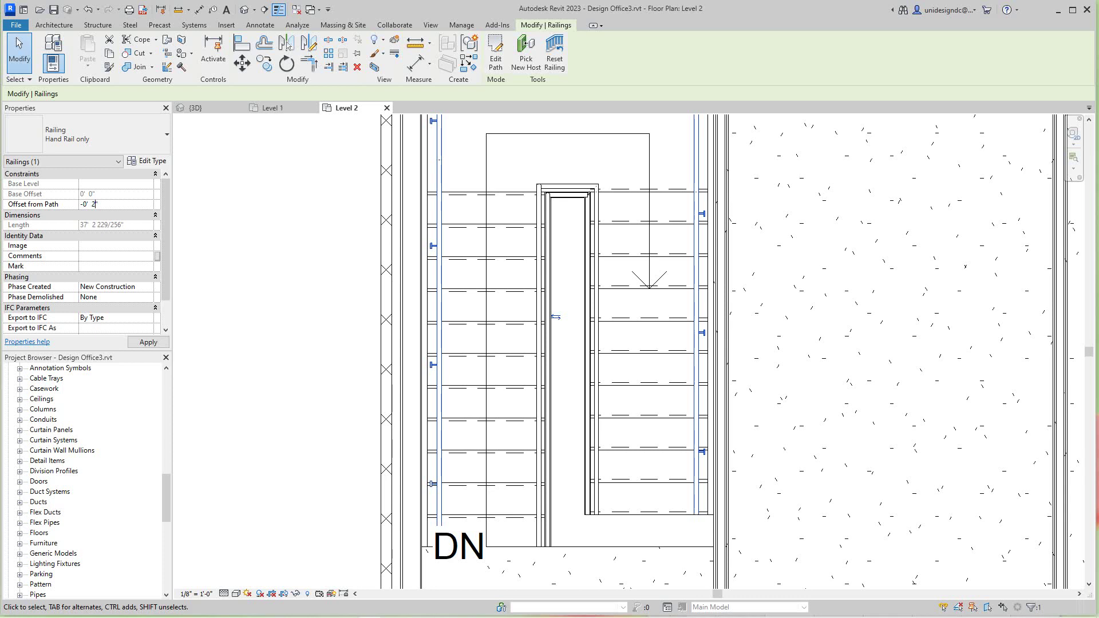
left_click(147, 341)
scroll(442, 234, "up", 1)
scroll(593, 343, "up", 3)
scroll(583, 373, "down", 5)
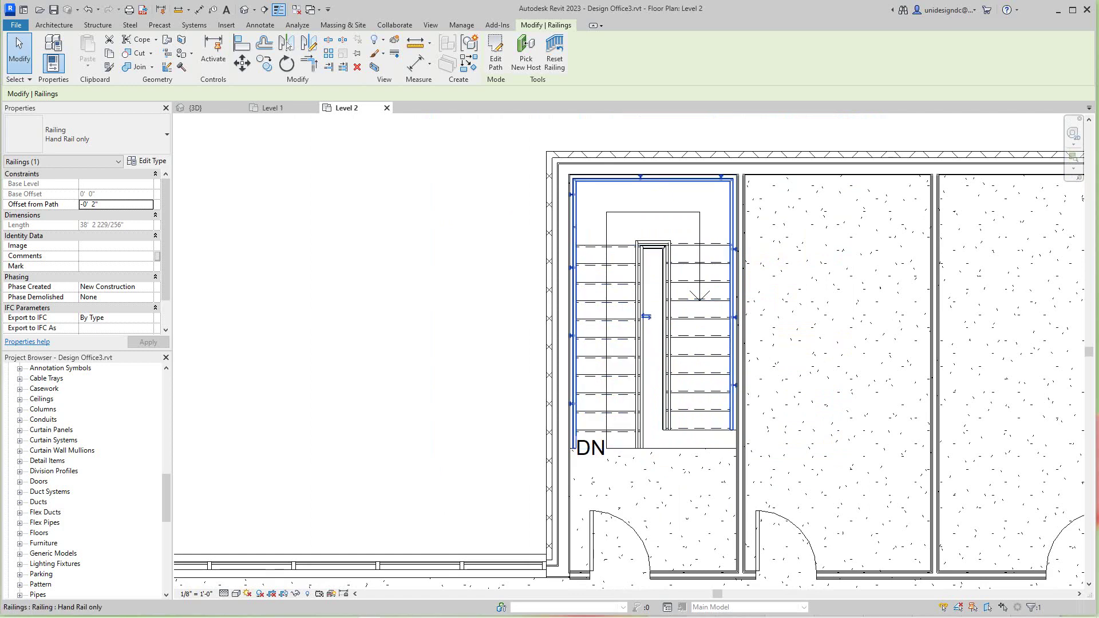
key("Escape")
Examine the outer handrail and its wall supports against the stair edge and wall in the Level 2 plan
scroll(306, 317, "down", 3)
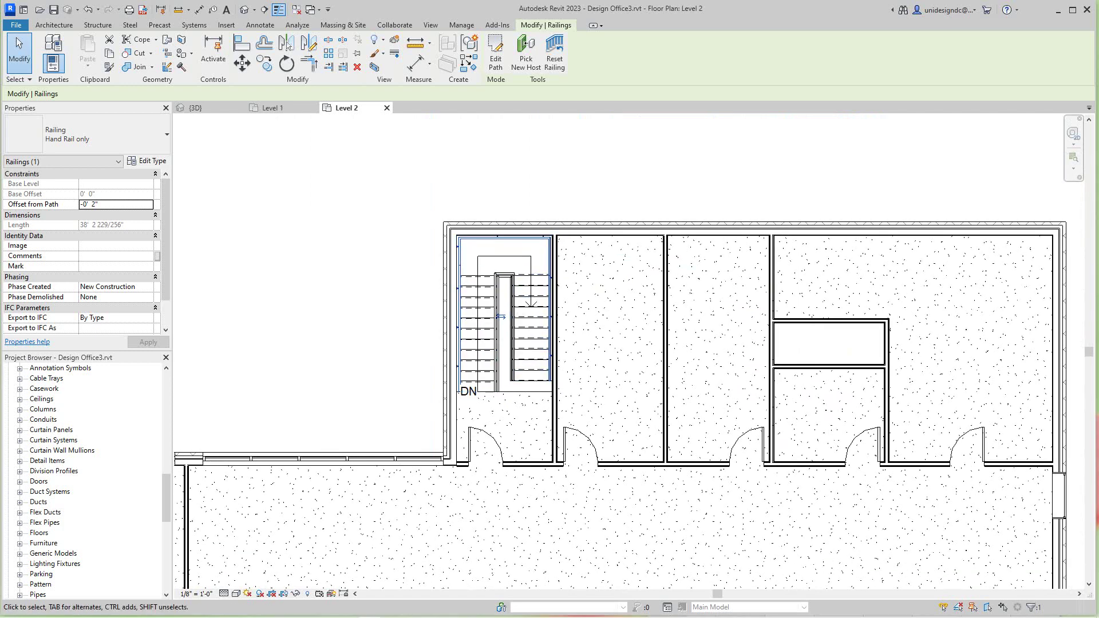
scroll(498, 335, "up", 4)
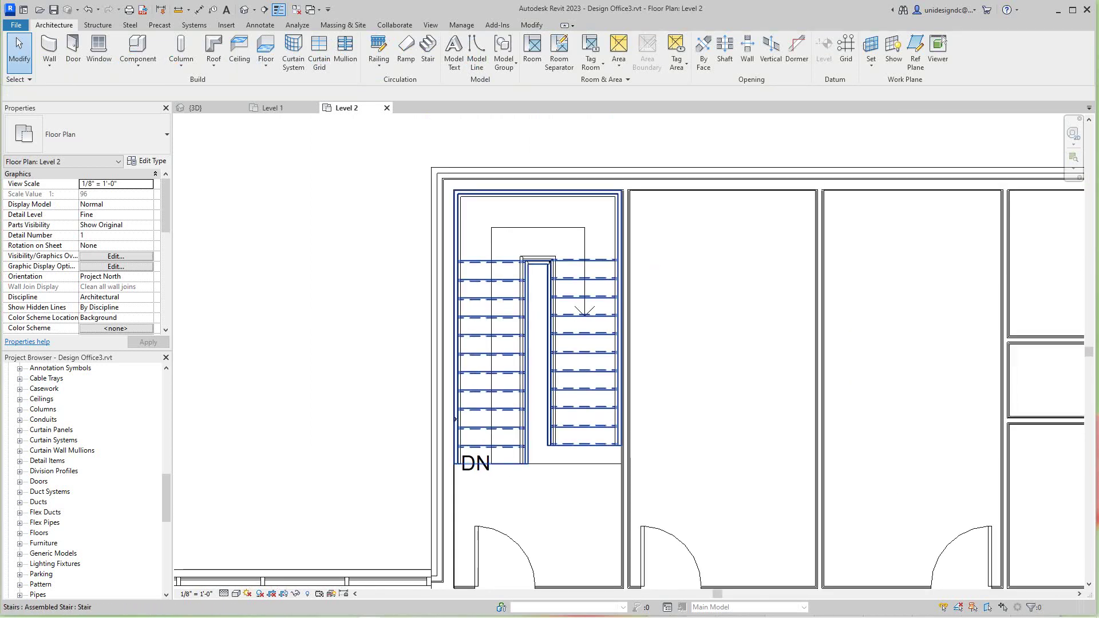
scroll(450, 352, "up", 2)
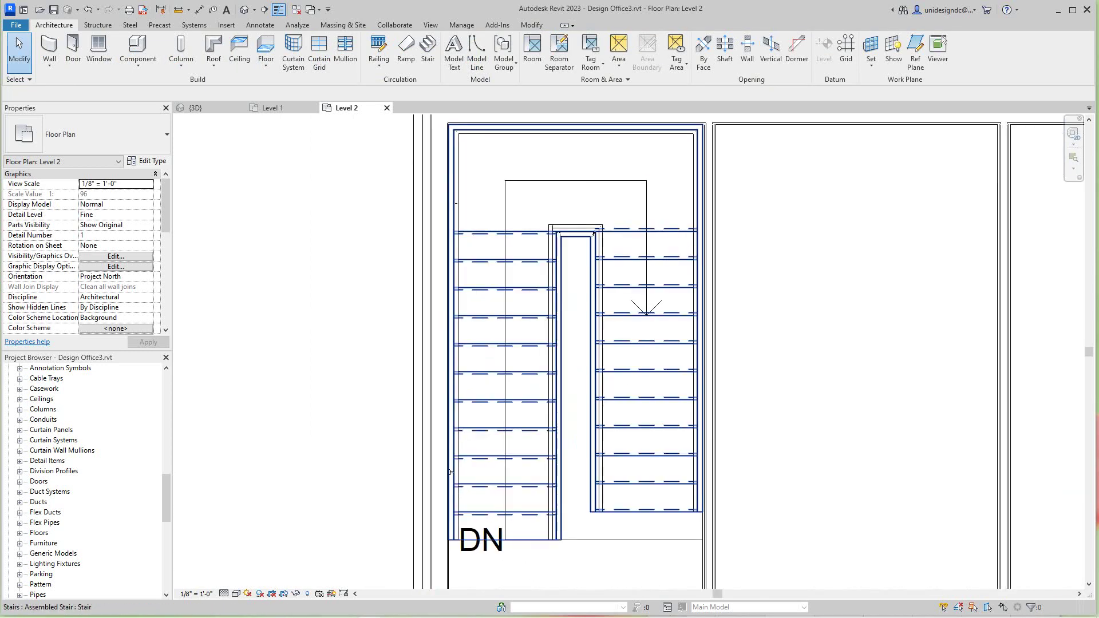
middle_click_drag(446, 496, 446, 385)
scroll(446, 385, "up", 3)
scroll(445, 384, "down", 4)
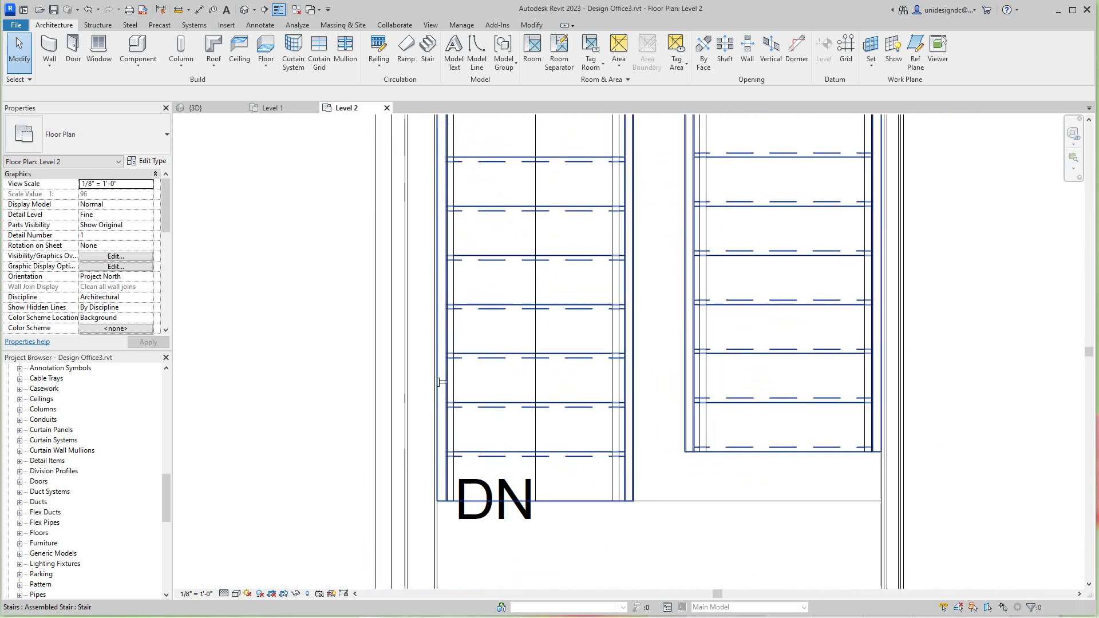
scroll(444, 383, "down", 5)
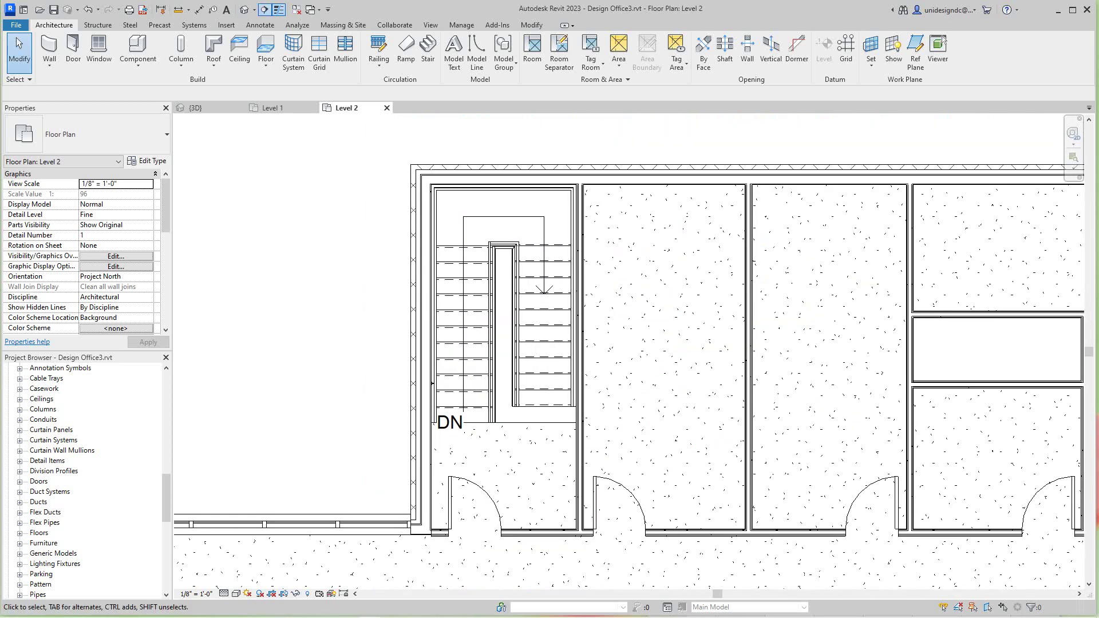
Cut a building section across the open end of the stair, facing the landing, and open its view
left_click(264, 9)
left_click(364, 420)
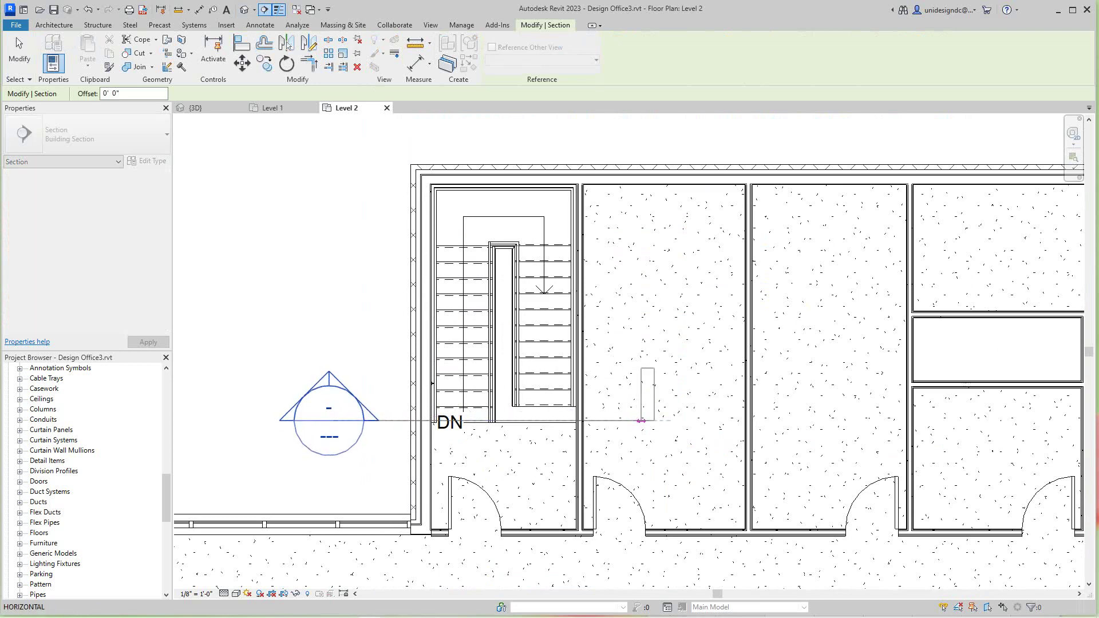
left_click(642, 420)
key("Escape")
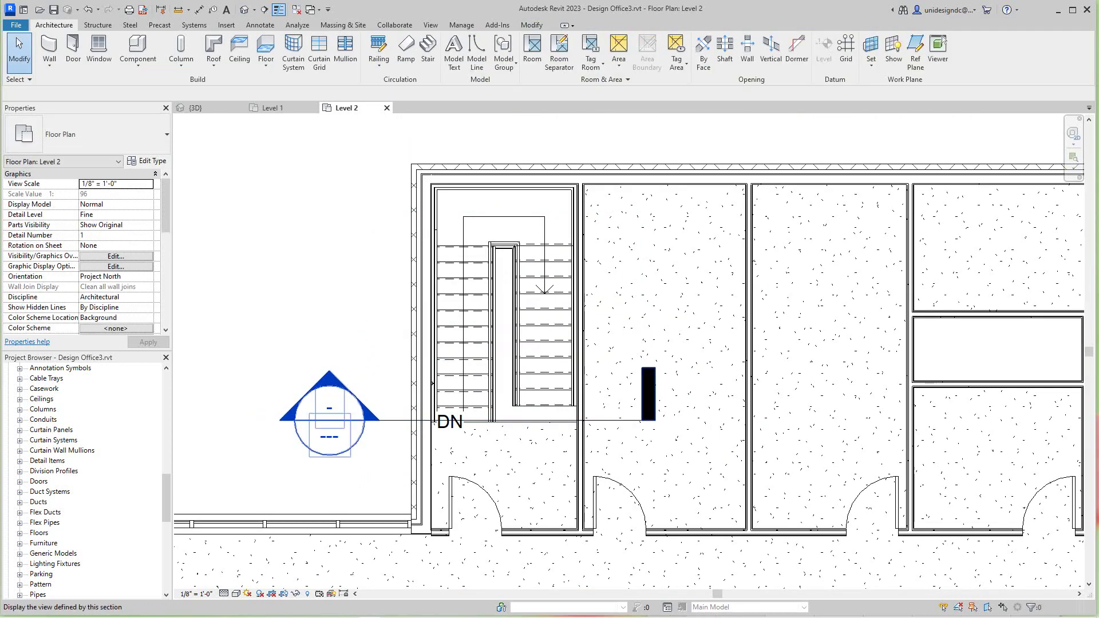
double_click(643, 421)
Examine the handrail supports, guardrail and both stair flights between Level 1 and Level 2 in the section
scroll(541, 349, "up", 5)
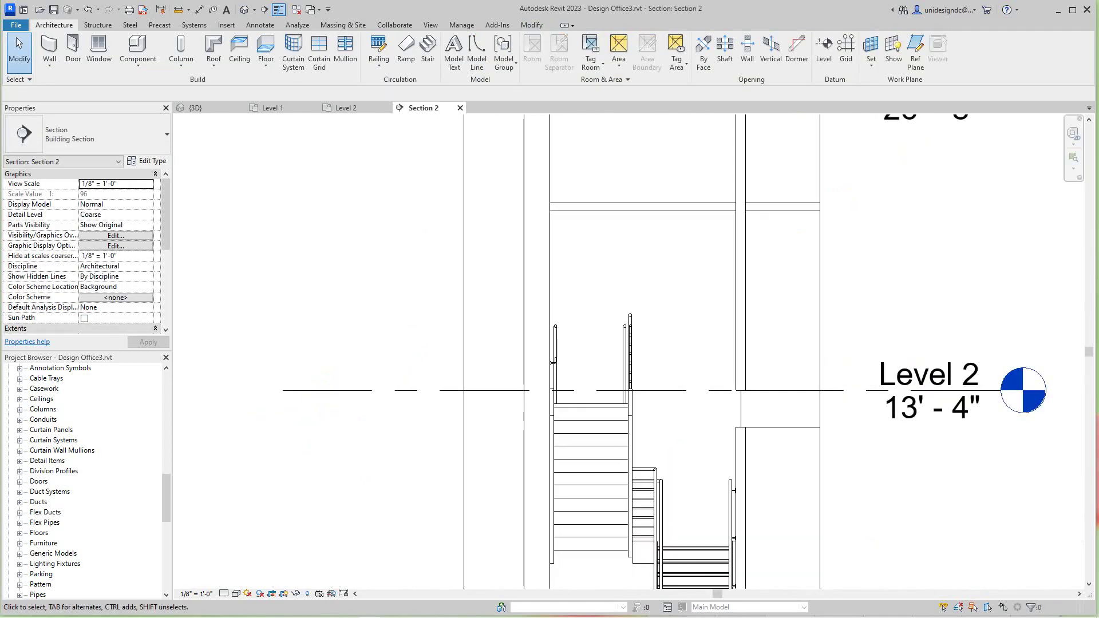
scroll(531, 369, "up", 1)
middle_click_drag(682, 344, 613, 284)
scroll(614, 283, "down", 2)
scroll(712, 394, "down", 1)
middle_click_drag(712, 394, 634, 266)
middle_click_drag(728, 516, 715, 426)
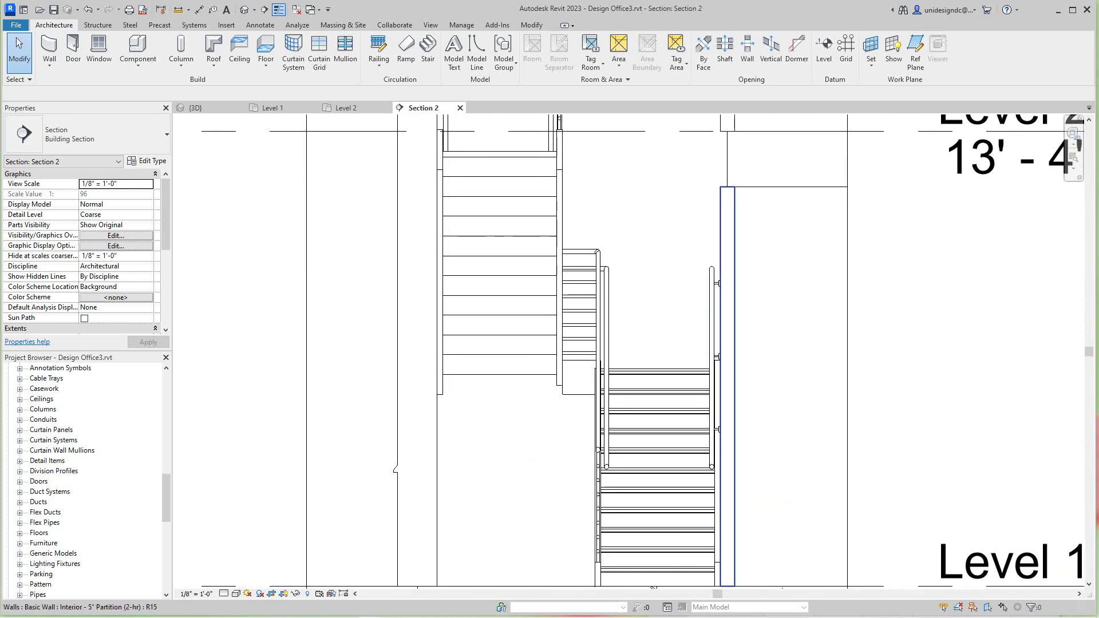
scroll(716, 428, "down", 2)
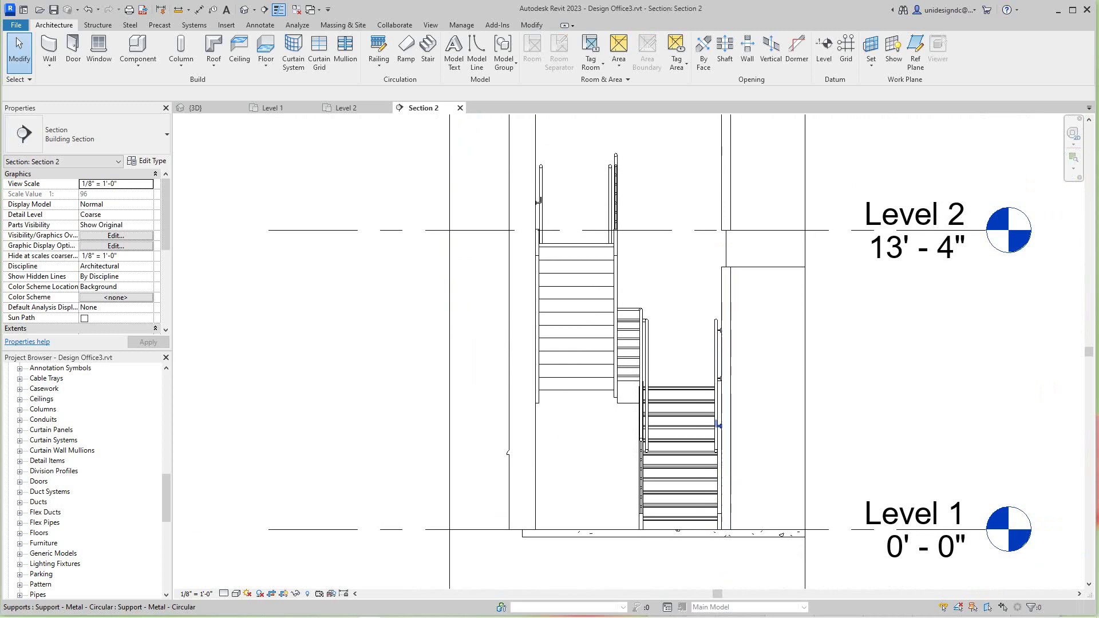
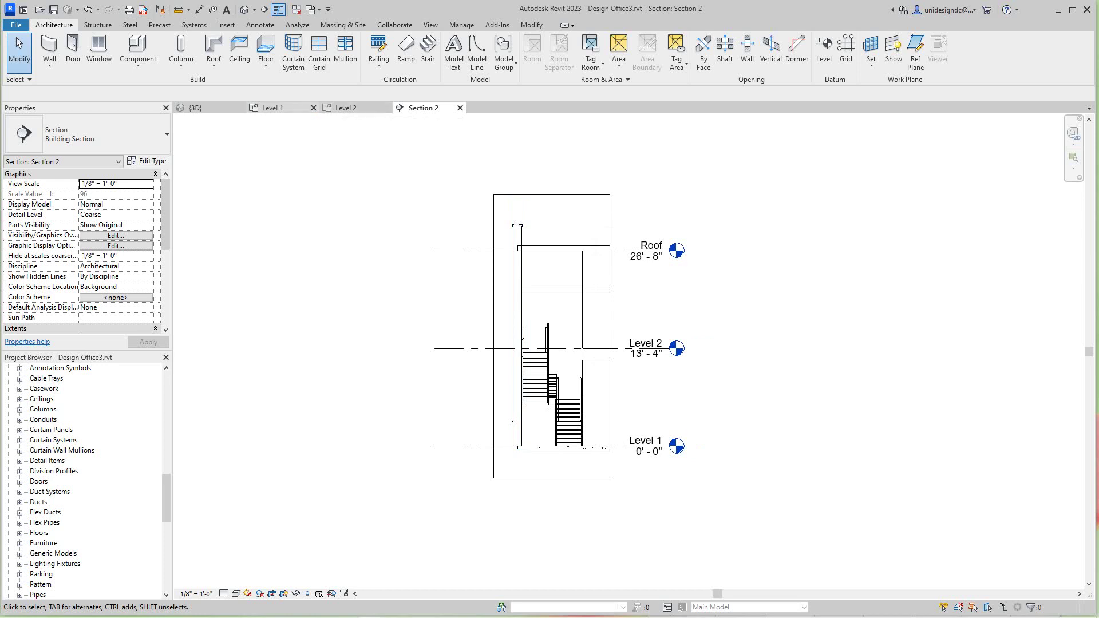
Examine the stair, its surrounding walls and the stair room's interior door in the Level 1 floor plan
left_click(272, 107)
scroll(472, 315, "down", 2)
scroll(349, 311, "up", 1)
scroll(335, 311, "up", 1)
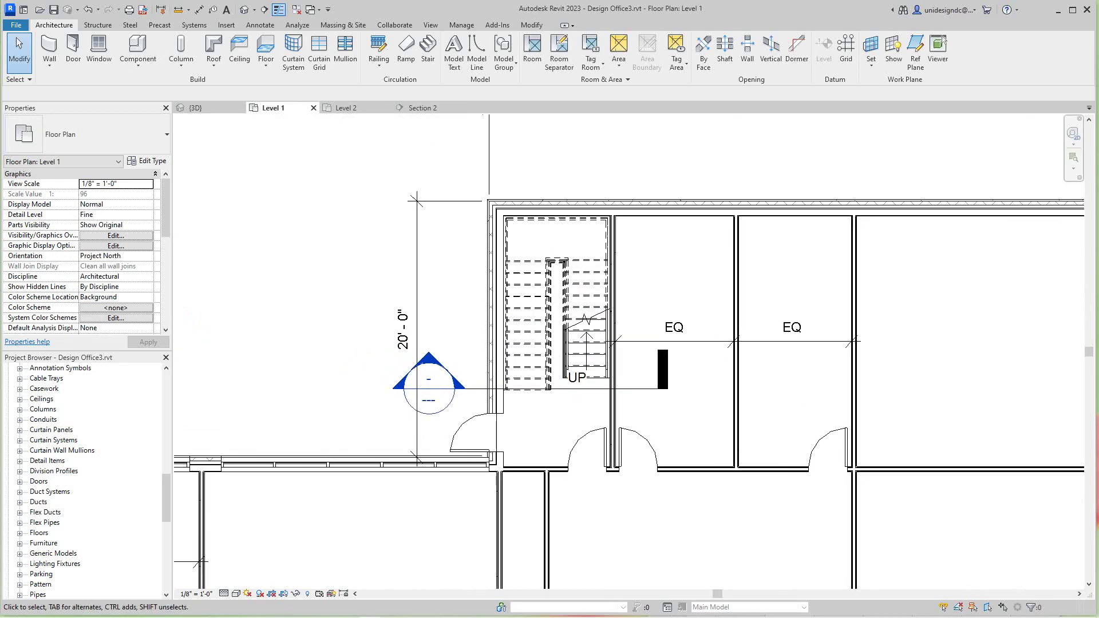
middle_click_drag(336, 311, 349, 306)
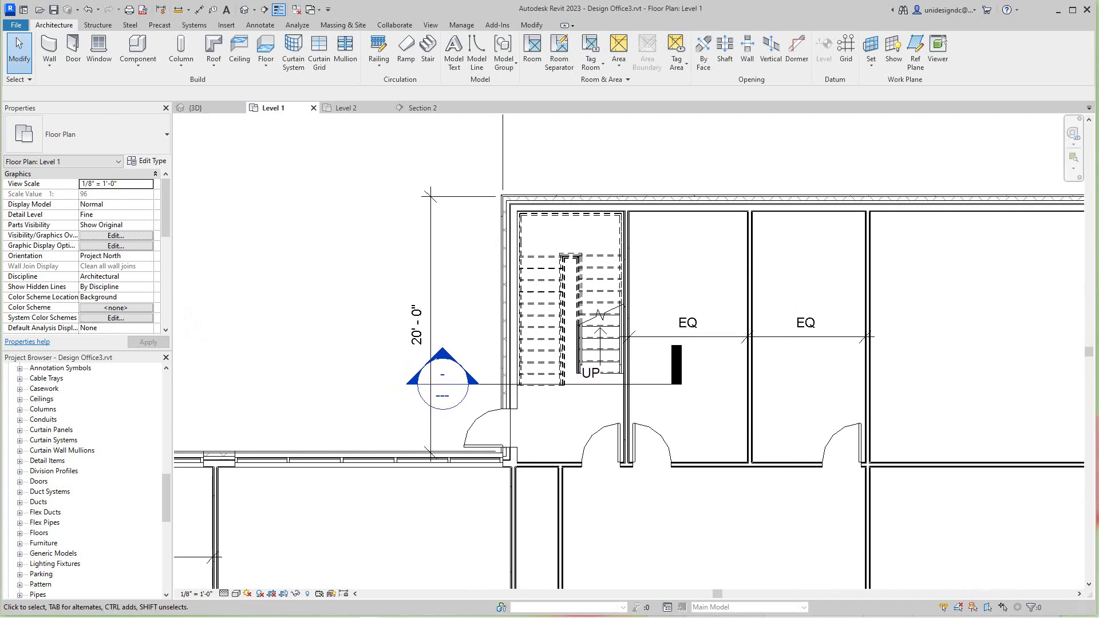
scroll(370, 287, "down", 1)
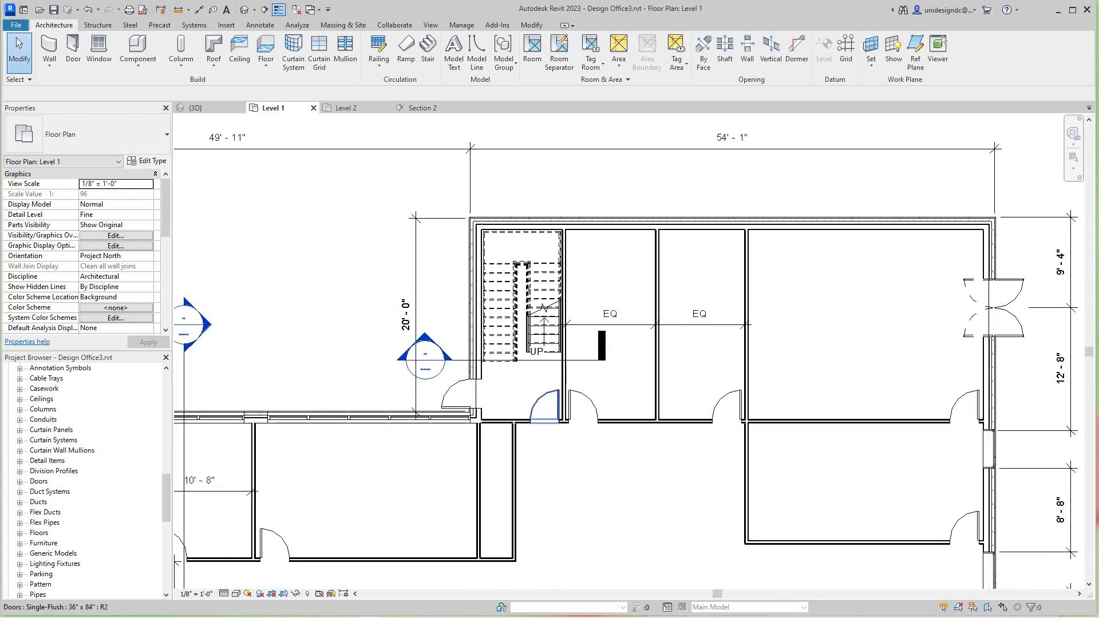
left_click(543, 407)
right_click(314, 295)
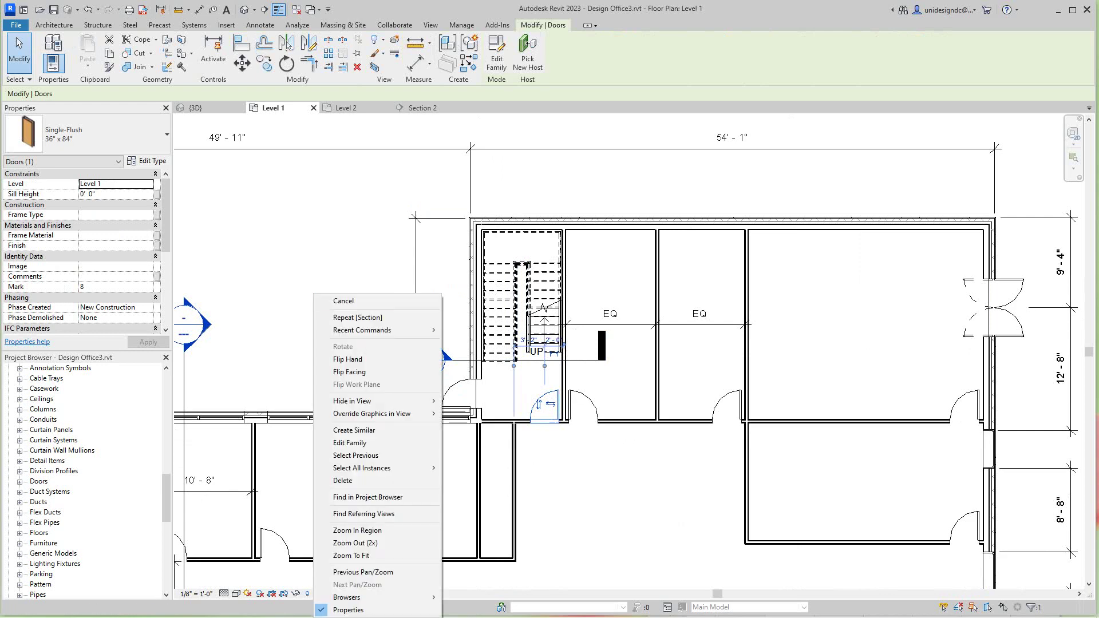
left_click(318, 300)
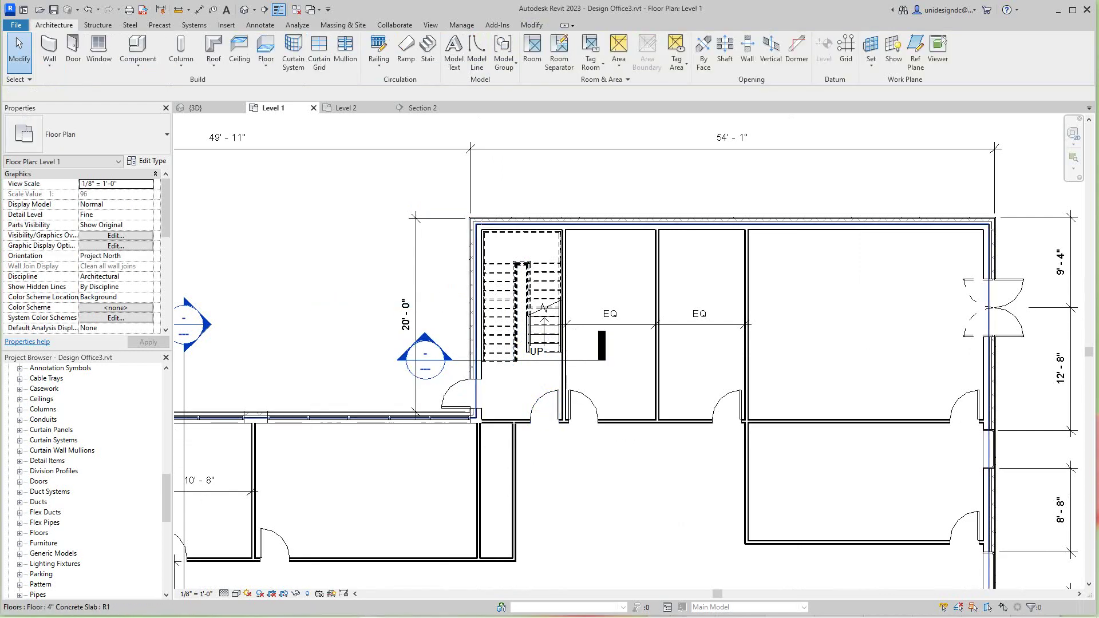
scroll(621, 334, "down", 3)
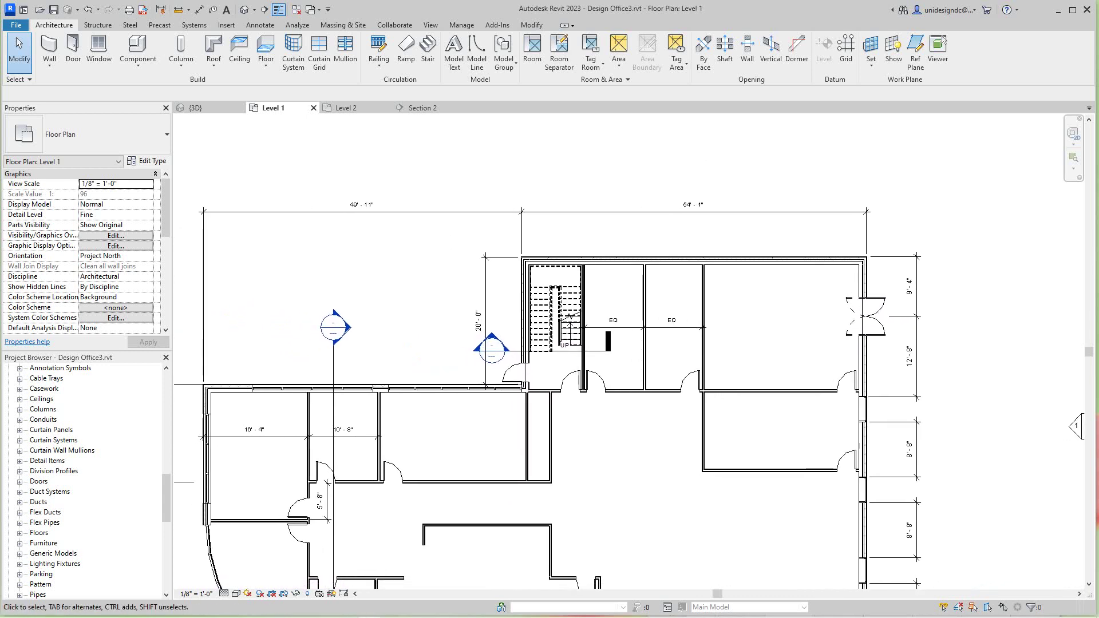
scroll(478, 315, "down", 2)
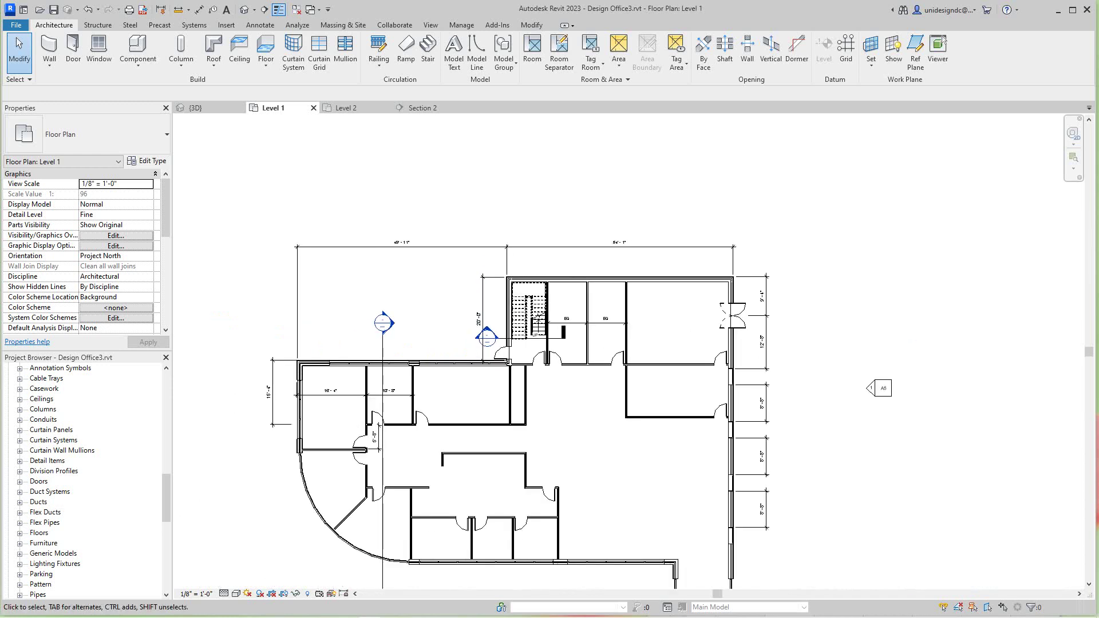
Open the type properties of the Pipe - Wall Mount handrail type
scroll(85, 481, "down", 2)
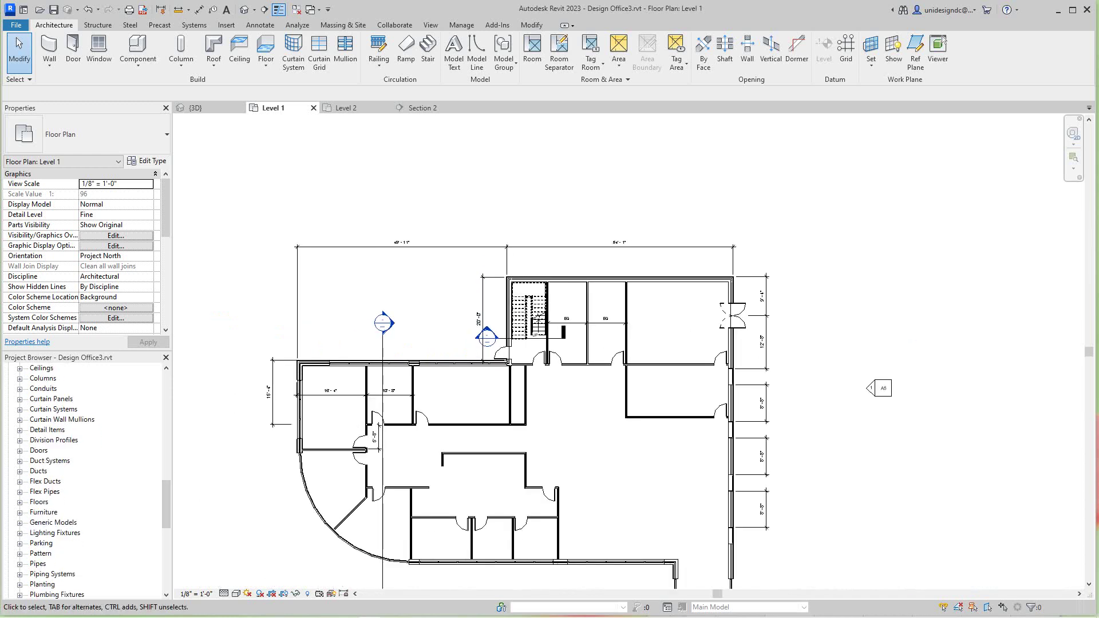
scroll(85, 481, "down", 2)
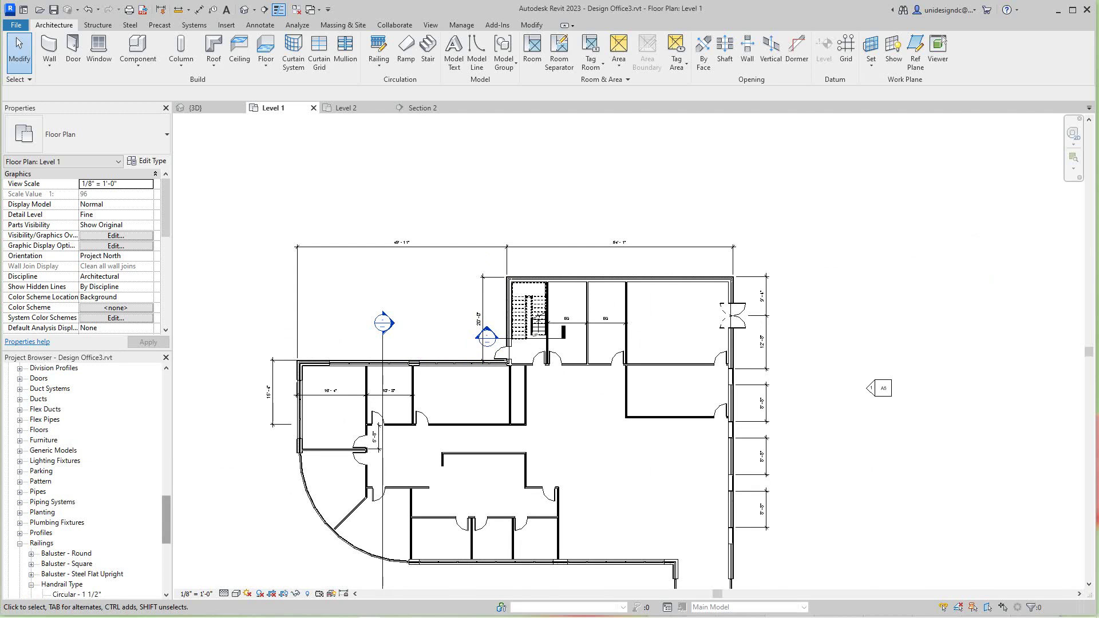
scroll(80, 564, "down", 3)
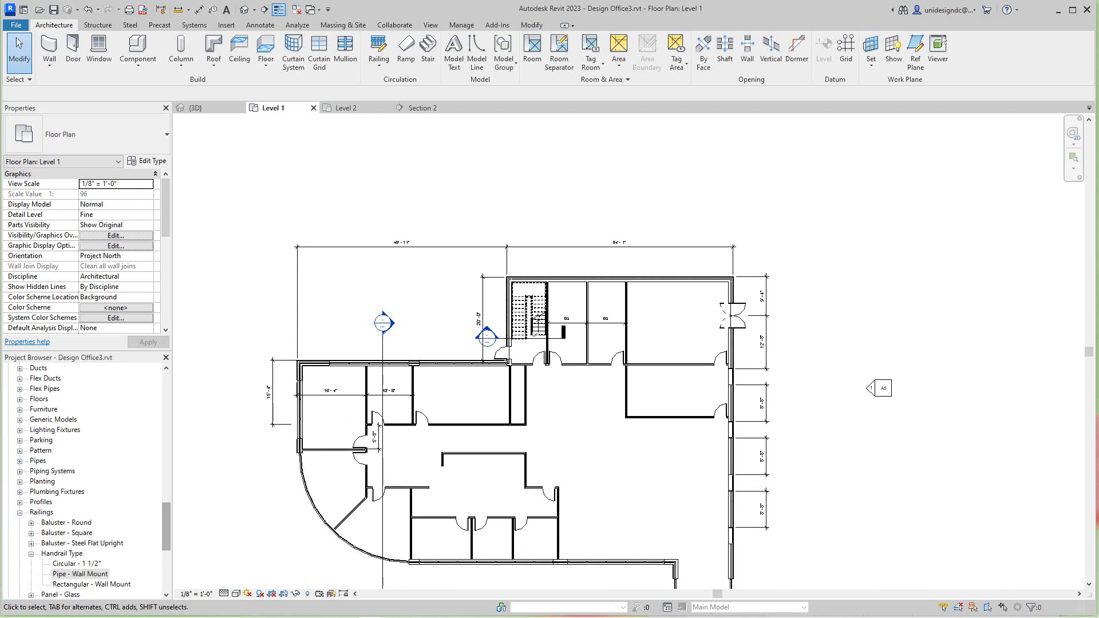
scroll(80, 481, "down", 1)
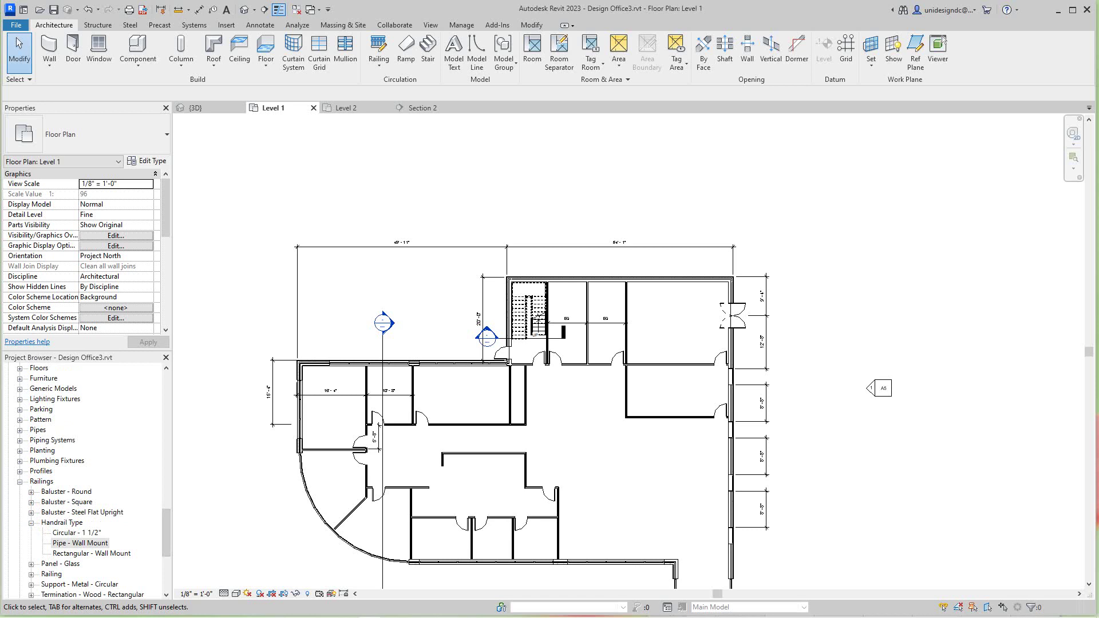
left_click(85, 543)
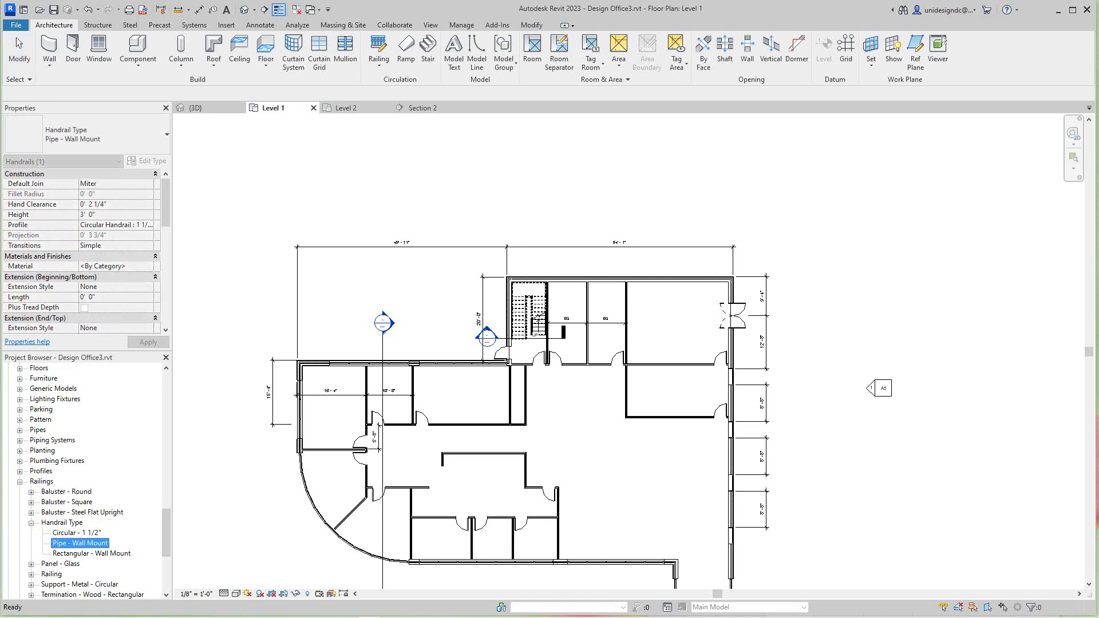
right_click(94, 543)
left_click(139, 478)
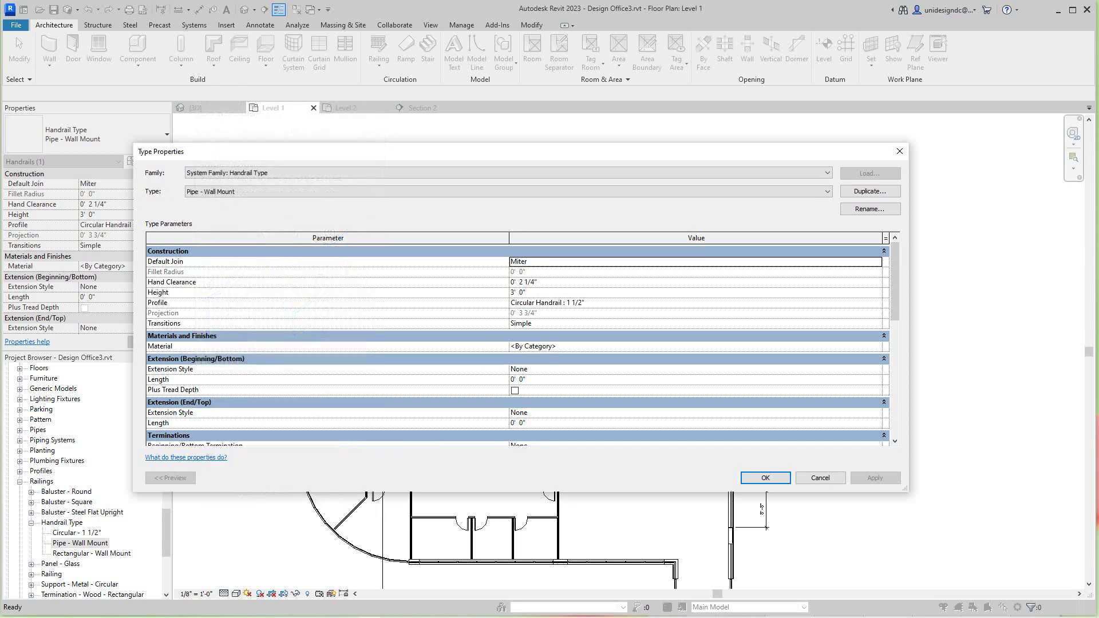
Set the handrail's beginning/bottom extension style to Wall, enable Plus Tread Depth, and accept the type changes
left_click(876, 369)
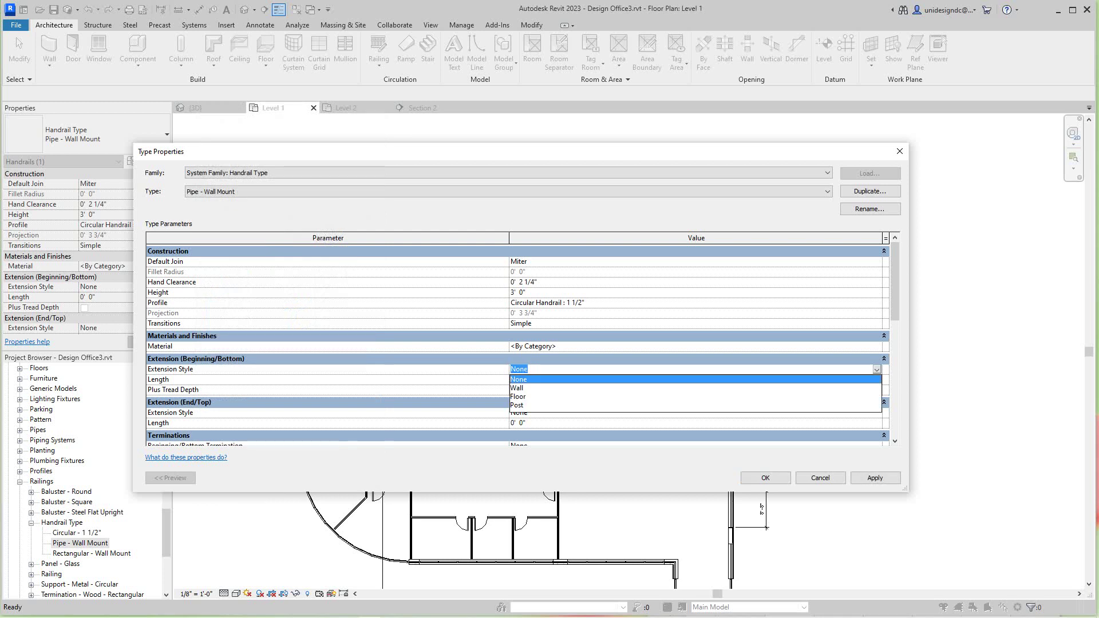
left_click(516, 388)
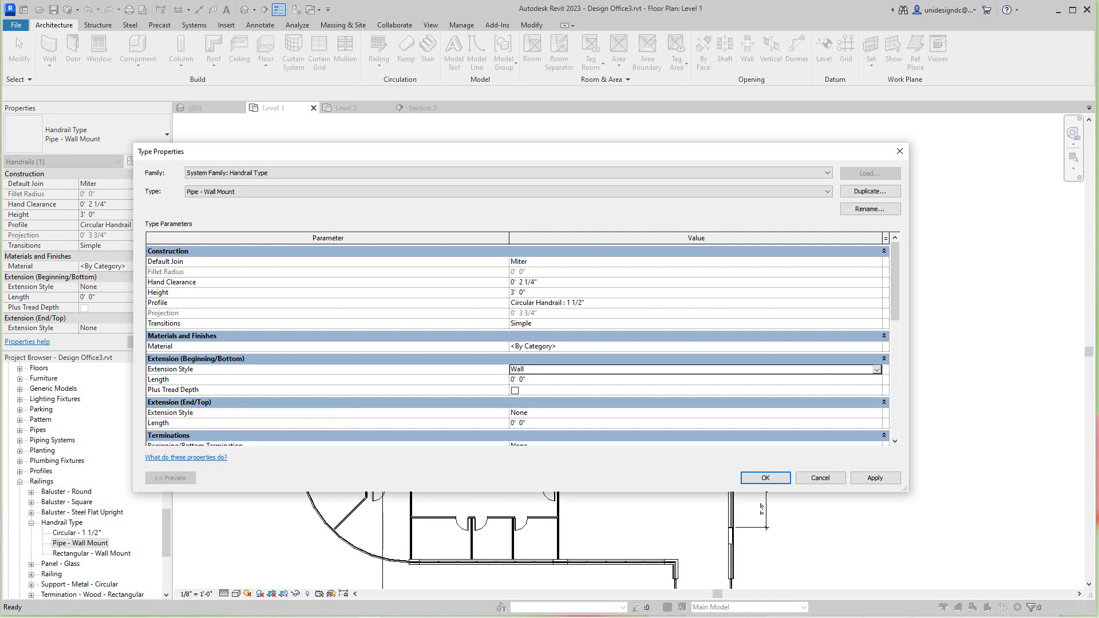
left_click(514, 390)
left_click(515, 391)
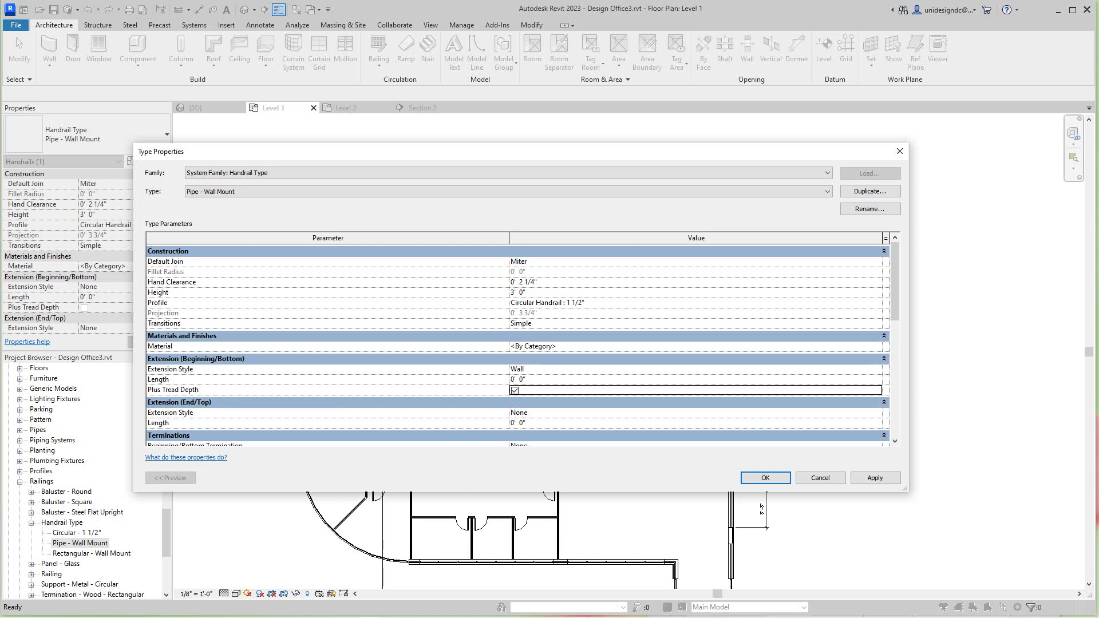
scroll(515, 391, "down", 4)
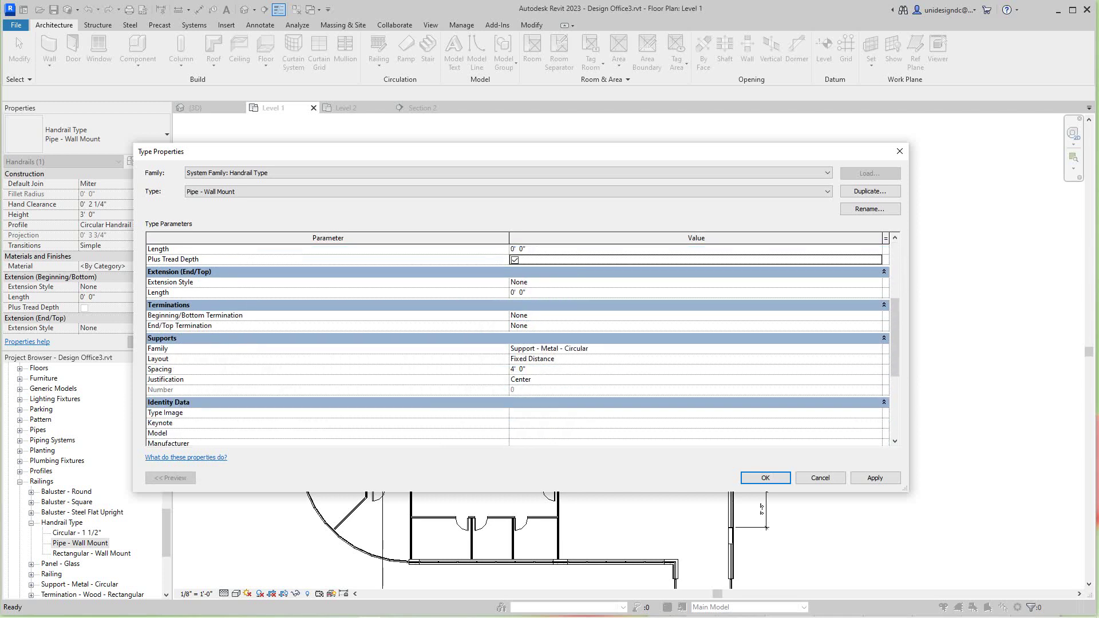
scroll(515, 344, "down", 2)
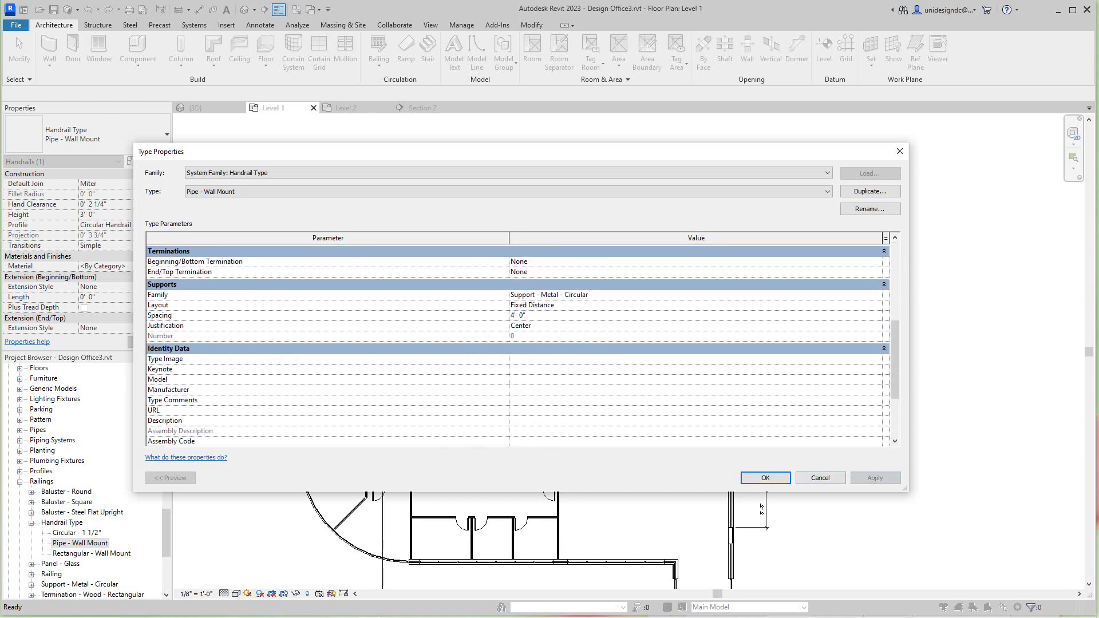
left_click(765, 477)
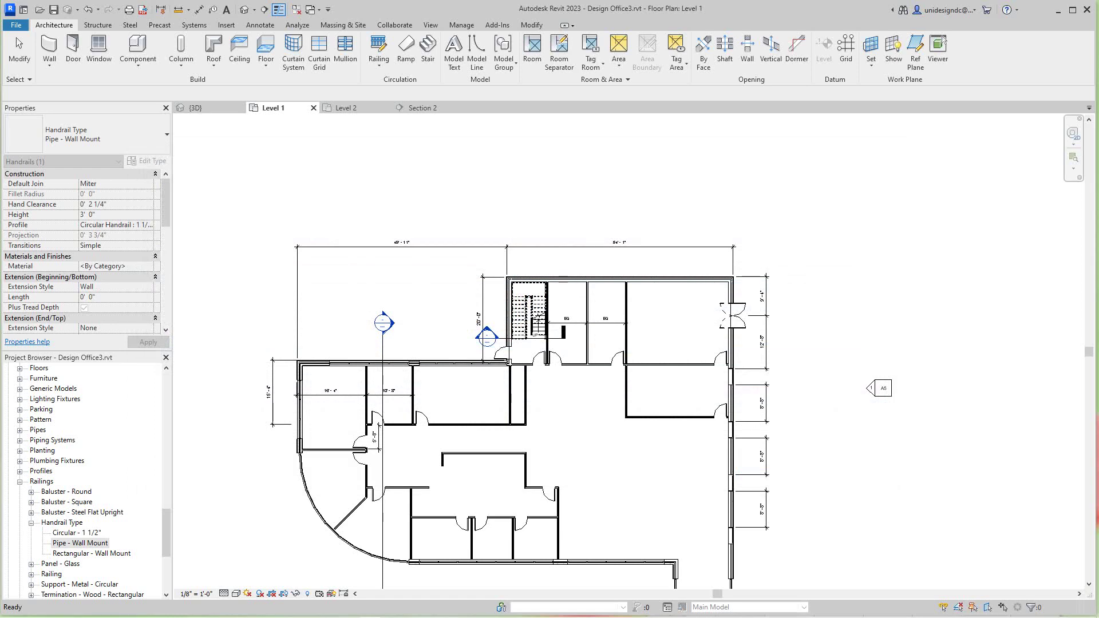
Open the boundary sketch of the LW Concrete on Metal Deck floor around the stair in the Level 2 plan
scroll(700, 479, "down", 1)
scroll(658, 450, "up", 3)
middle_click_drag(469, 301, 478, 326)
scroll(461, 326, "up", 1)
scroll(525, 253, "up", 3)
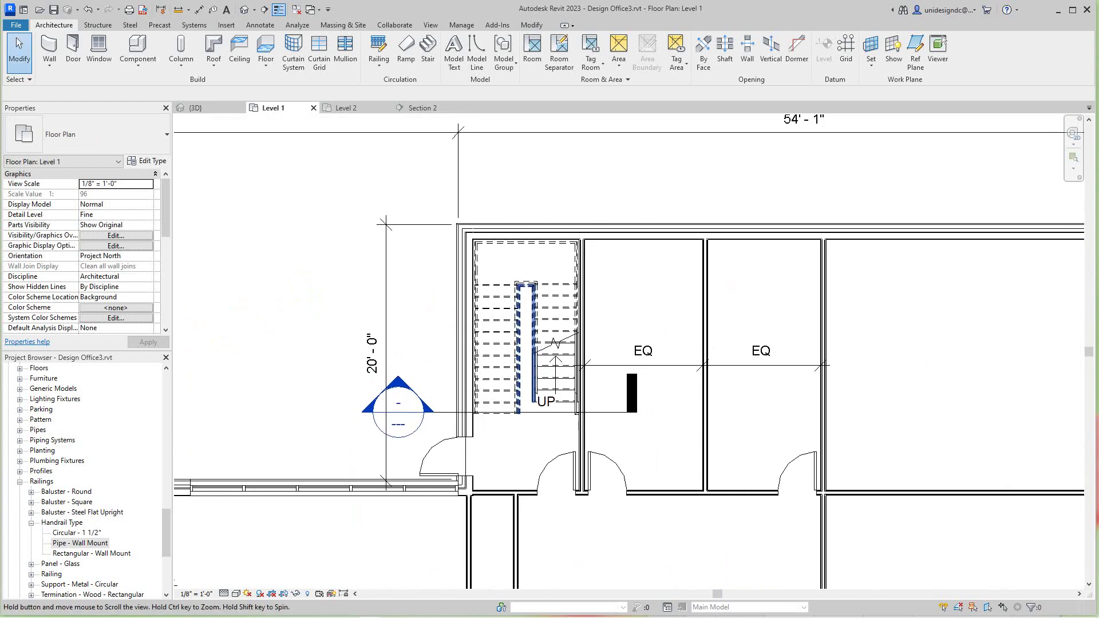
scroll(493, 332, "up", 2)
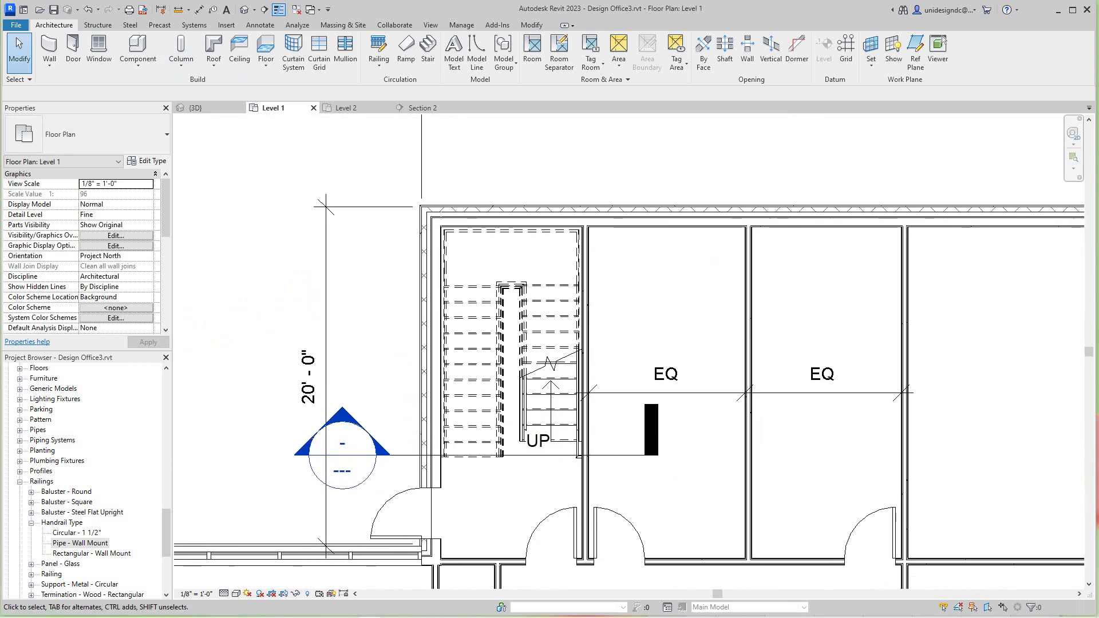
left_click(347, 108)
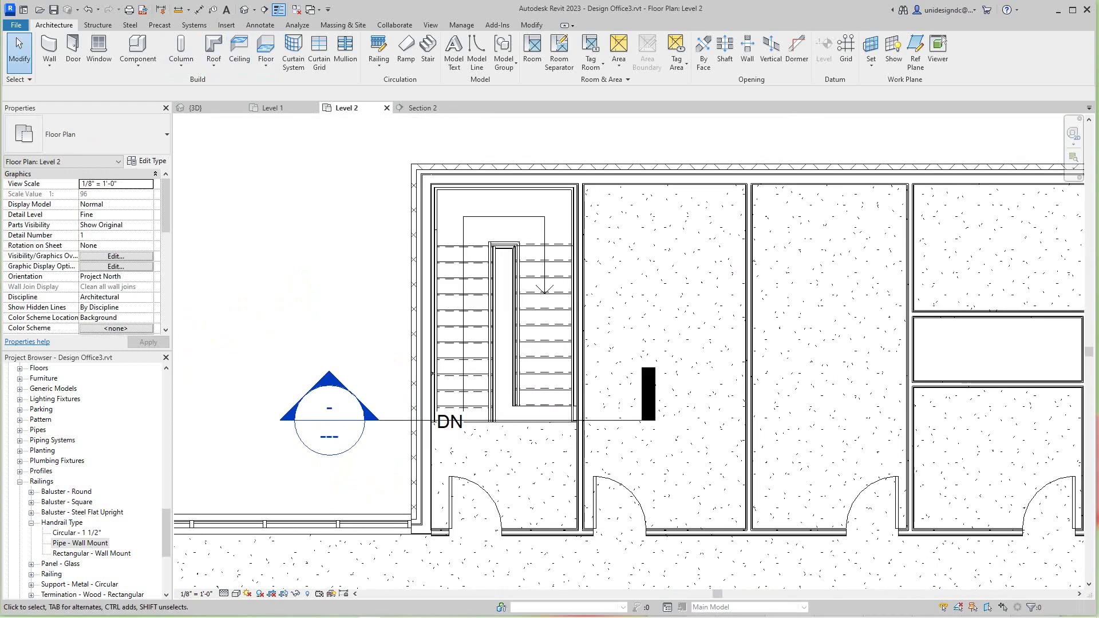
left_click(539, 422)
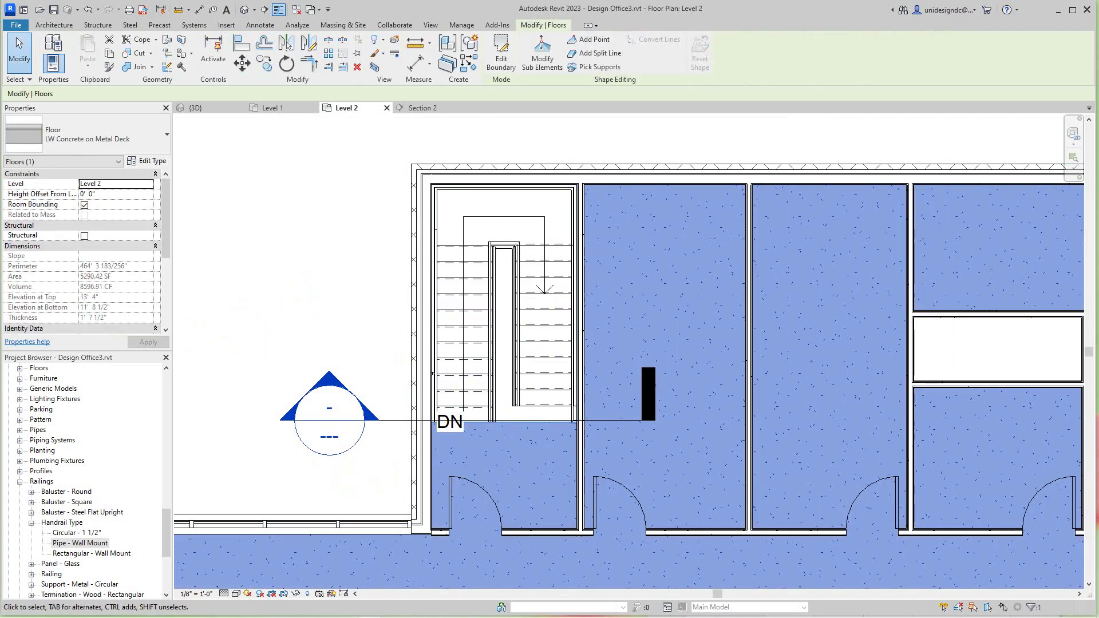
left_click(501, 54)
Try to move the whole floor edge at the stair's open end to the end of the shorter flight, and undo the move
scroll(555, 453, "up", 2)
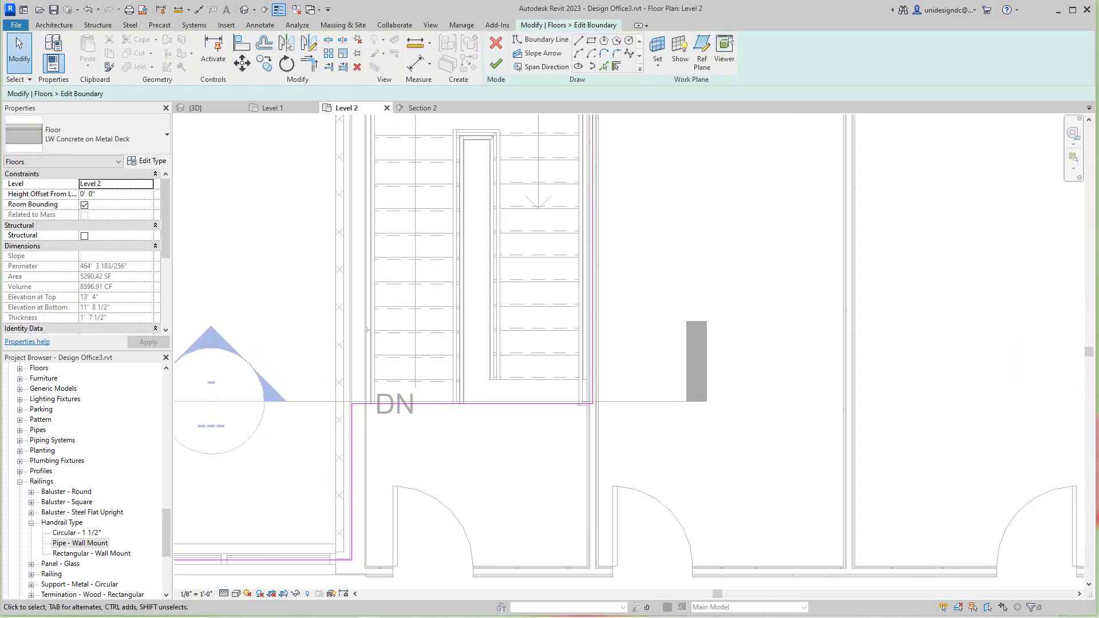
scroll(482, 441, "up", 1)
scroll(530, 394, "down", 2)
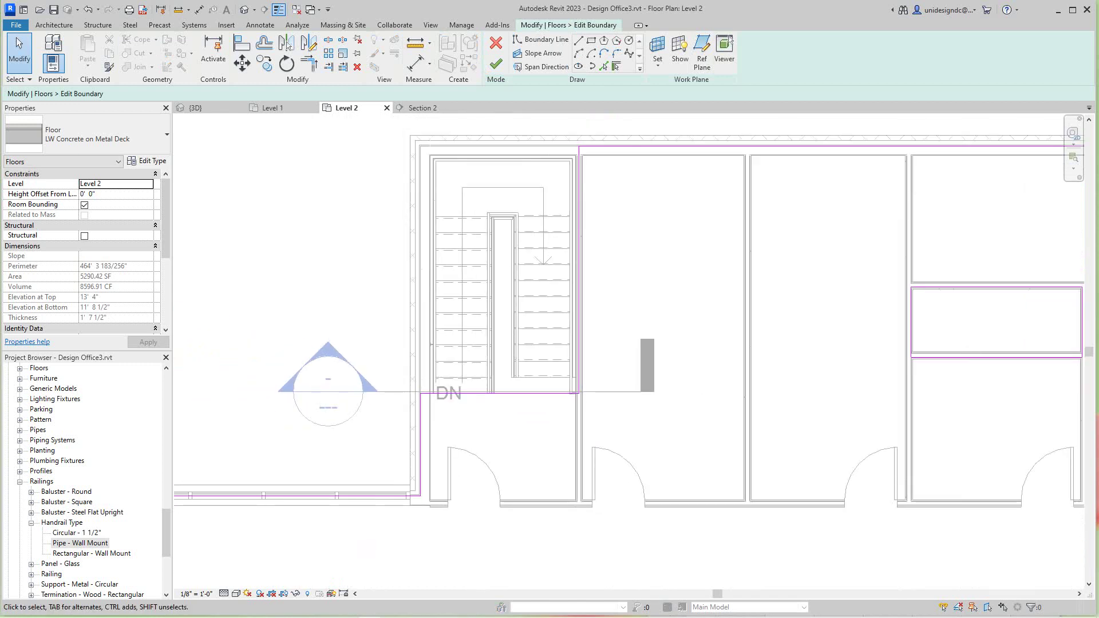
scroll(520, 411, "up", 2)
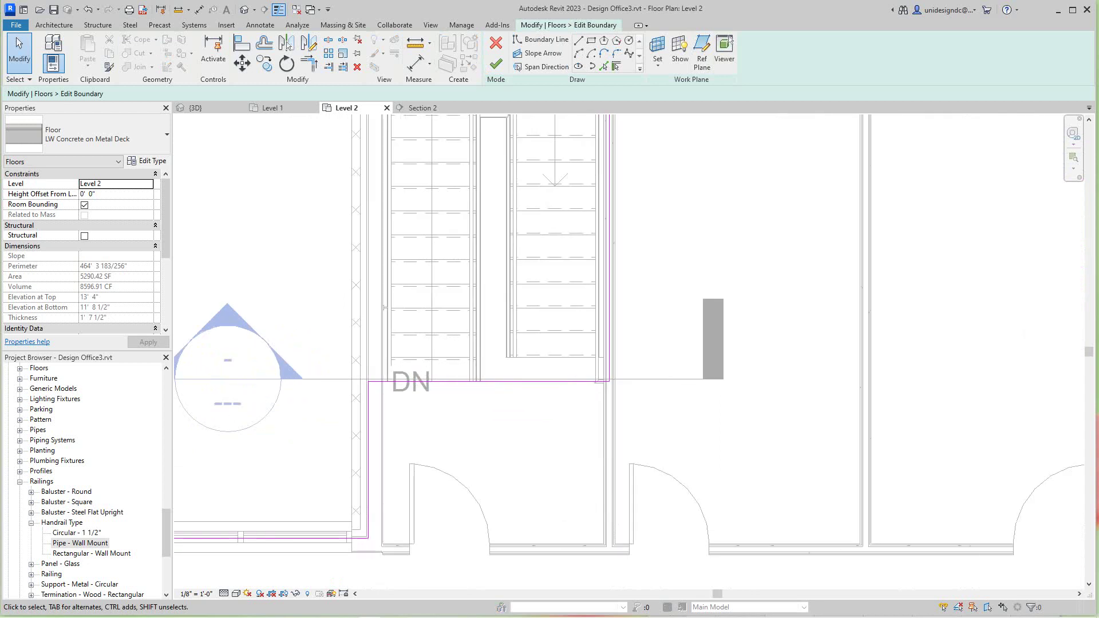
left_click(521, 381)
left_click_drag(520, 381, 520, 357)
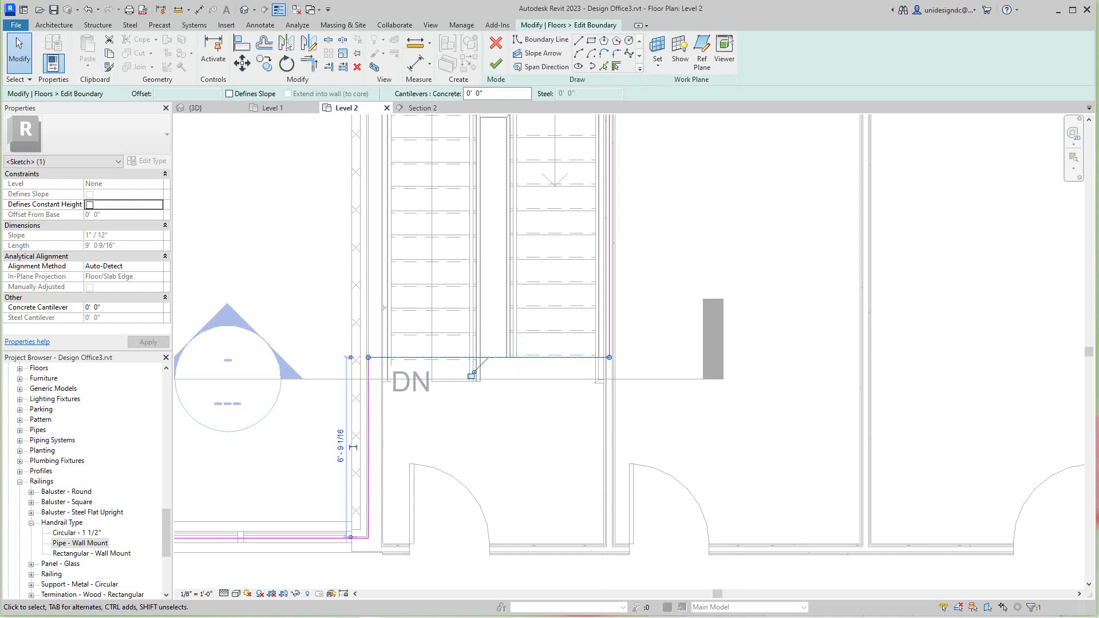
scroll(536, 389, "up", 2)
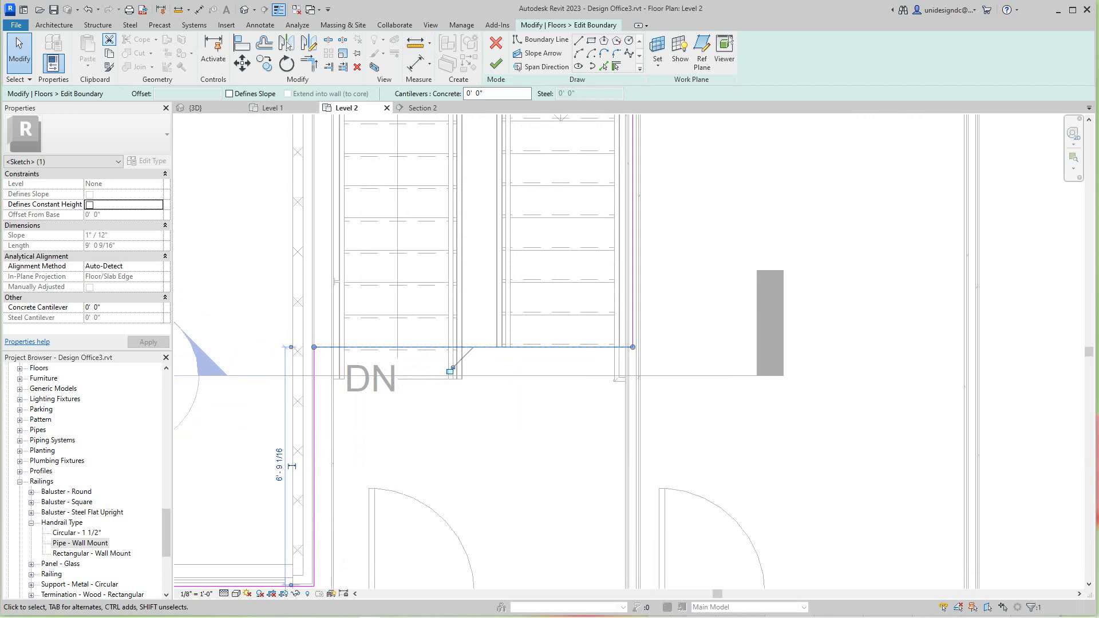
left_click(88, 9)
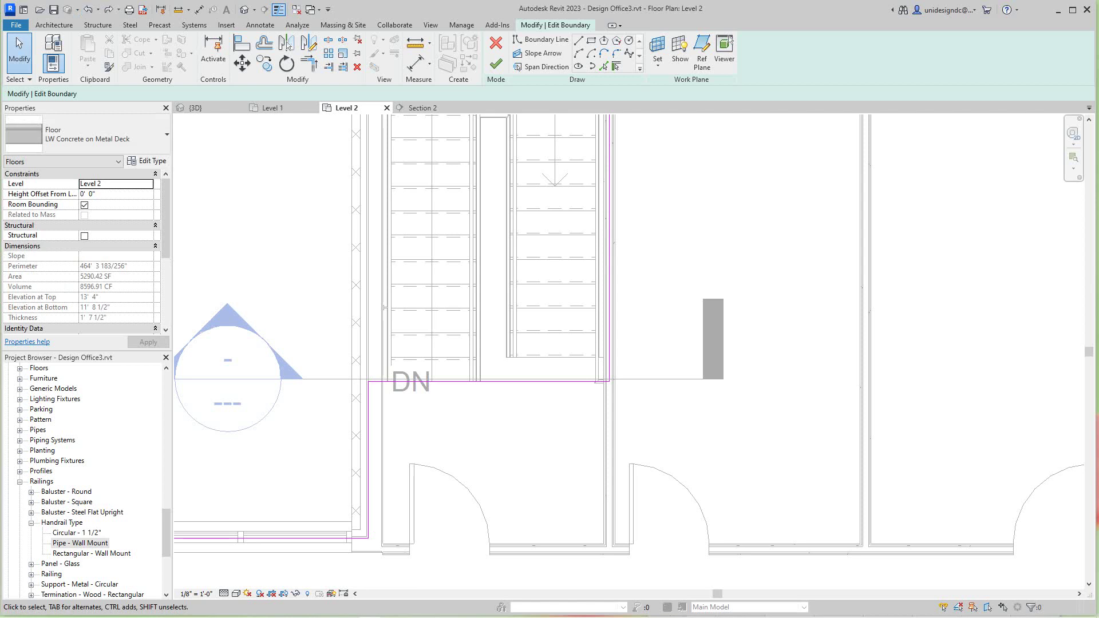
Move the floor edge to the end of the shorter flight and shorten it to that flight's inner side, about 3'-10 1/2" long
scroll(484, 353, "up", 1)
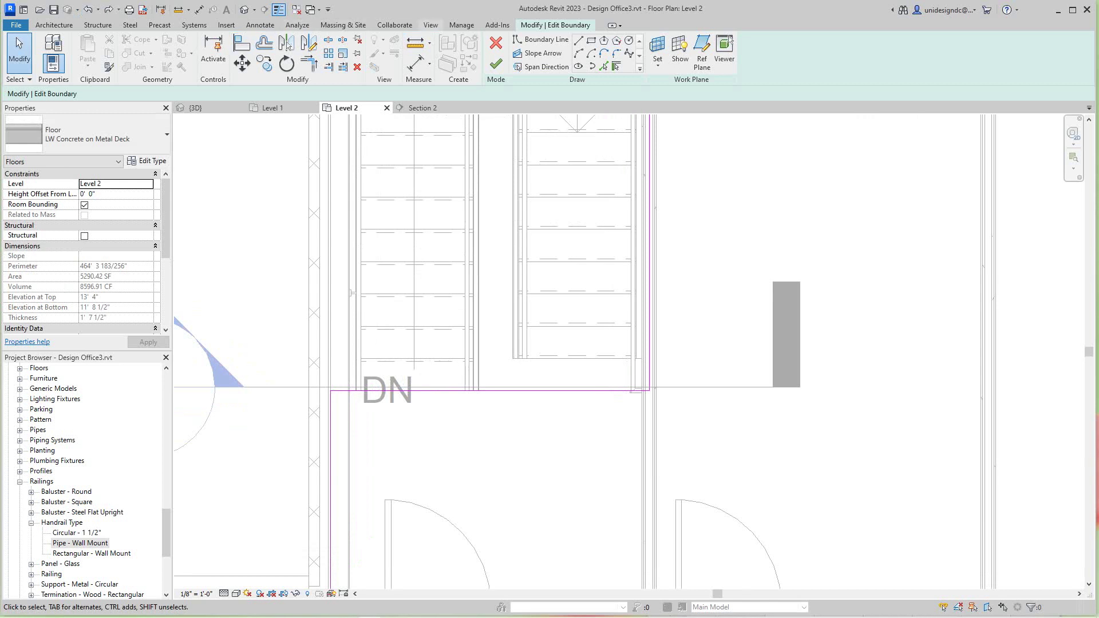
scroll(540, 141, "down", 2)
middle_click_drag(539, 141, 560, 279)
scroll(546, 151, "up", 1)
scroll(577, 281, "down", 1)
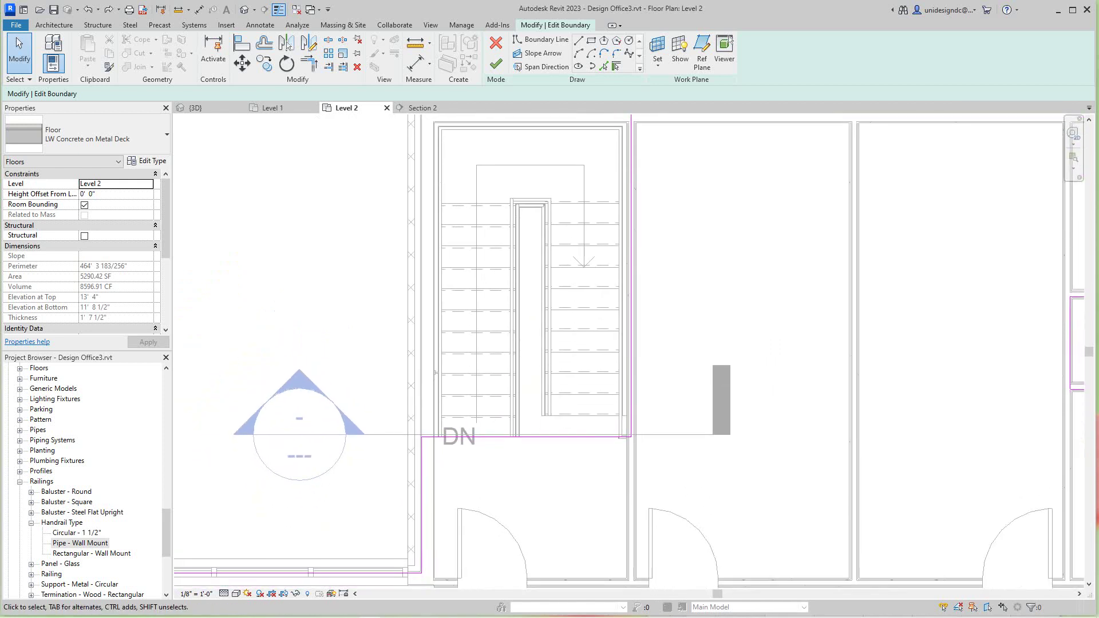
scroll(519, 442, "up", 3)
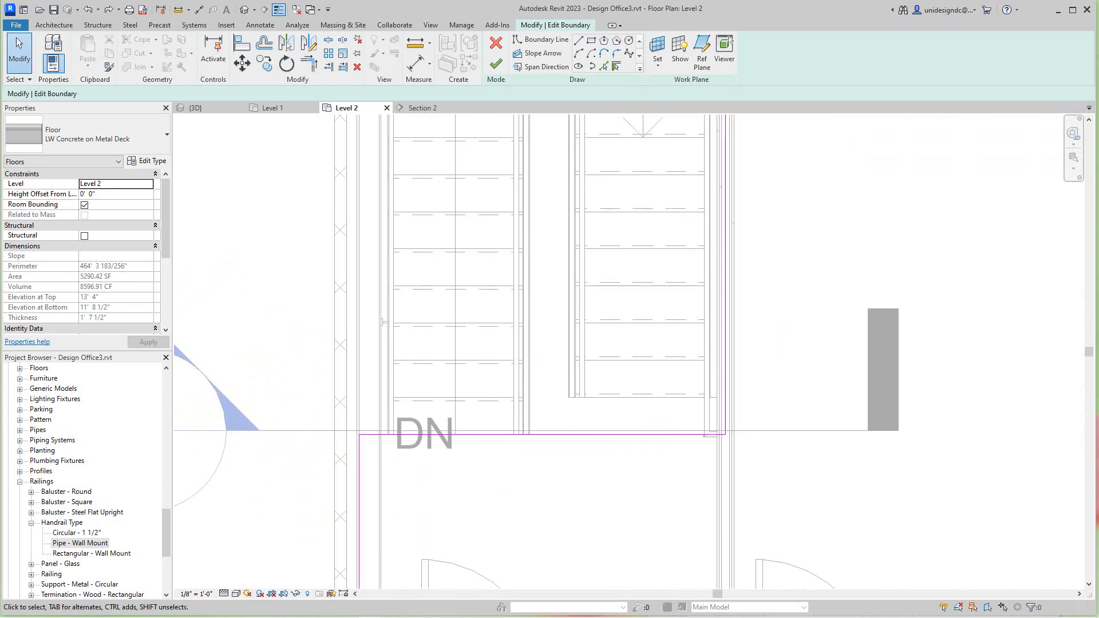
left_click(520, 431)
left_click_drag(518, 430, 515, 400)
mouse_move(291, 381)
left_mouse_down()
mouse_move(398, 395)
mouse_move(567, 381)
left_mouse_up()
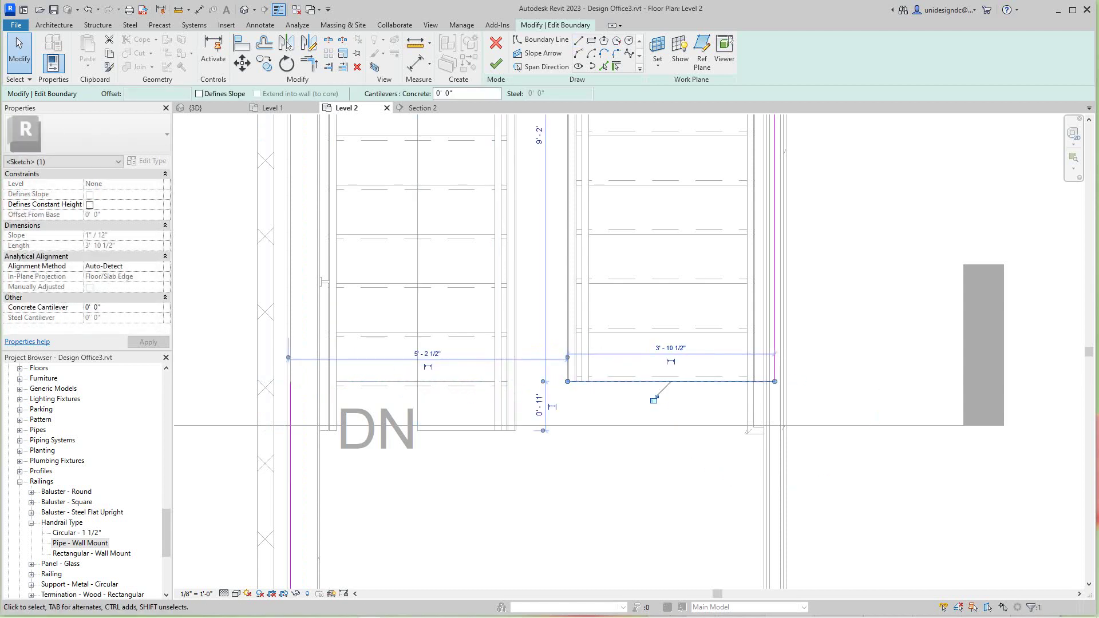
Close the stepped floor boundary with an offset line about 10" long and a line about 5'-2" long to the exterior wall edge
left_click(578, 40)
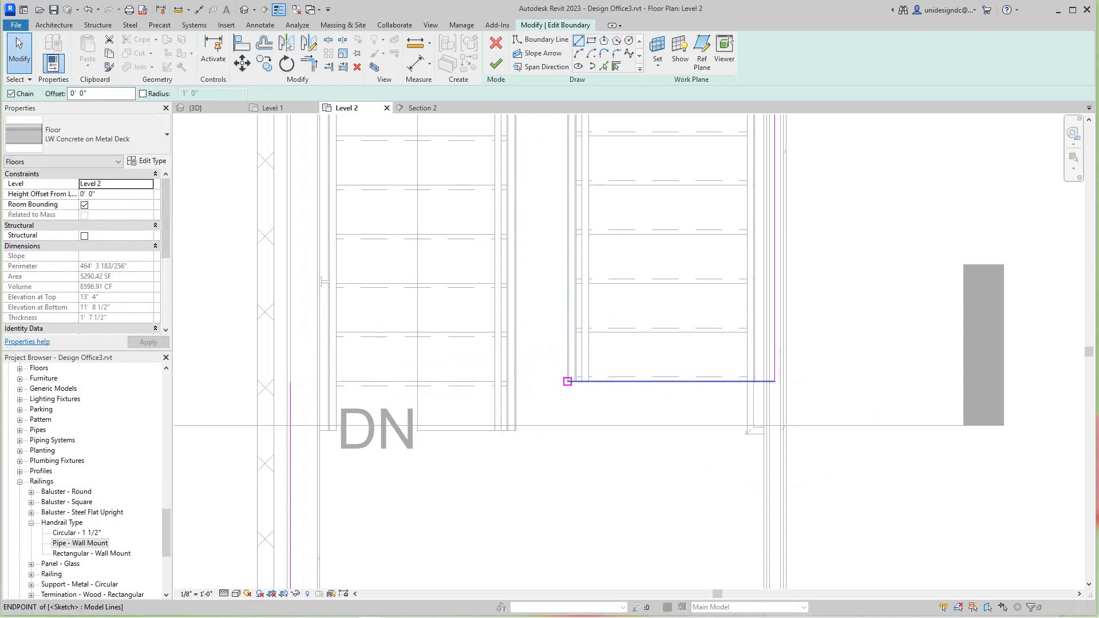
left_click(567, 381)
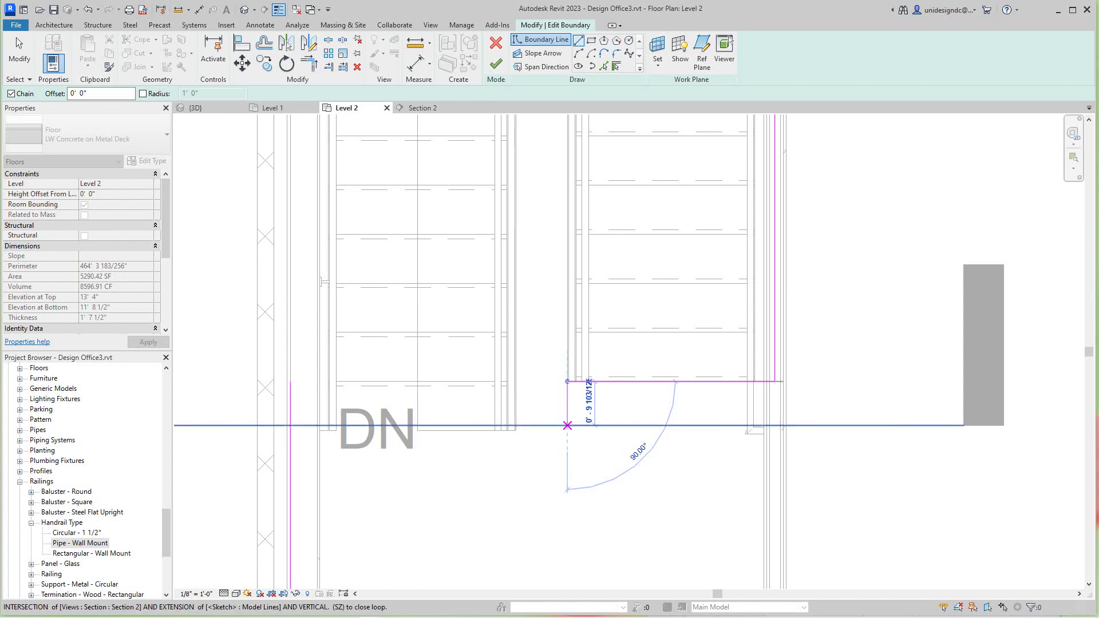
left_click(568, 425)
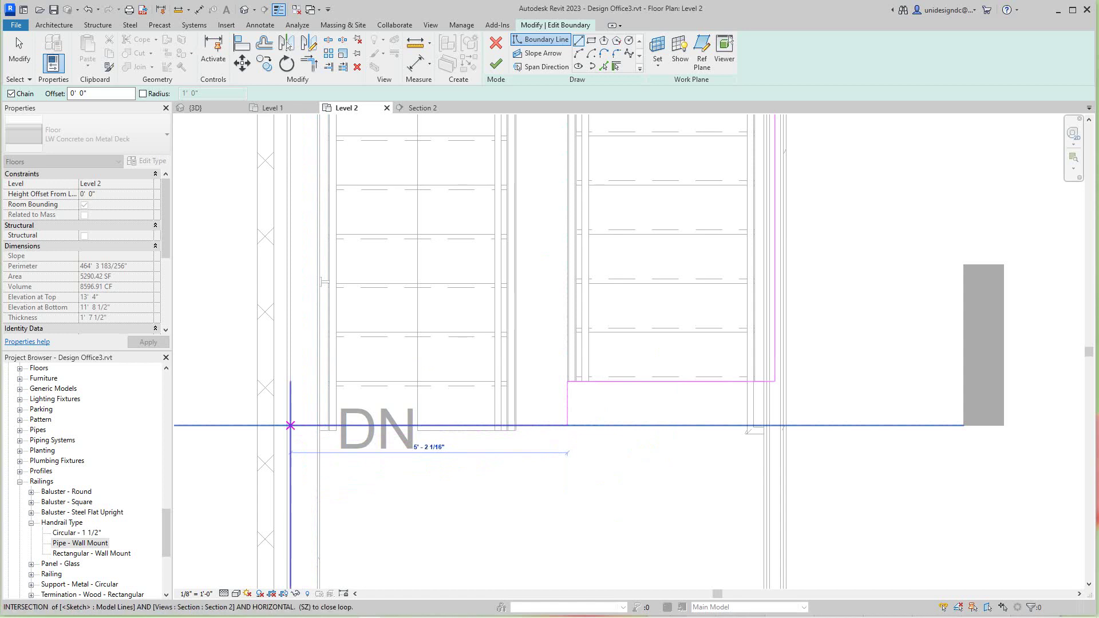
left_click(290, 425)
left_click(309, 64)
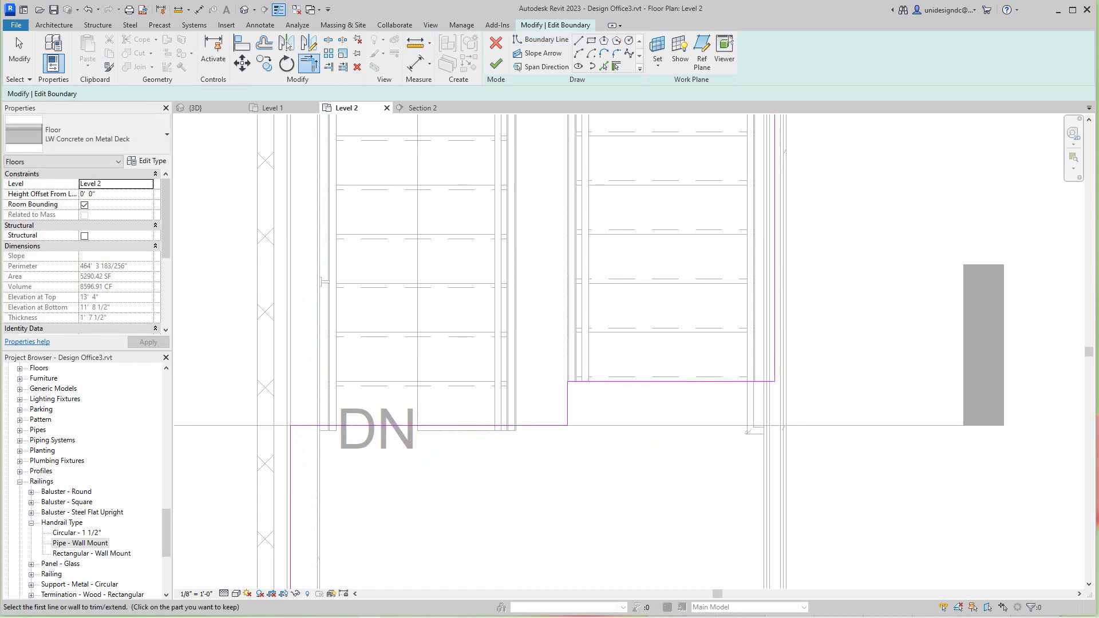
scroll(439, 572, "down", 5)
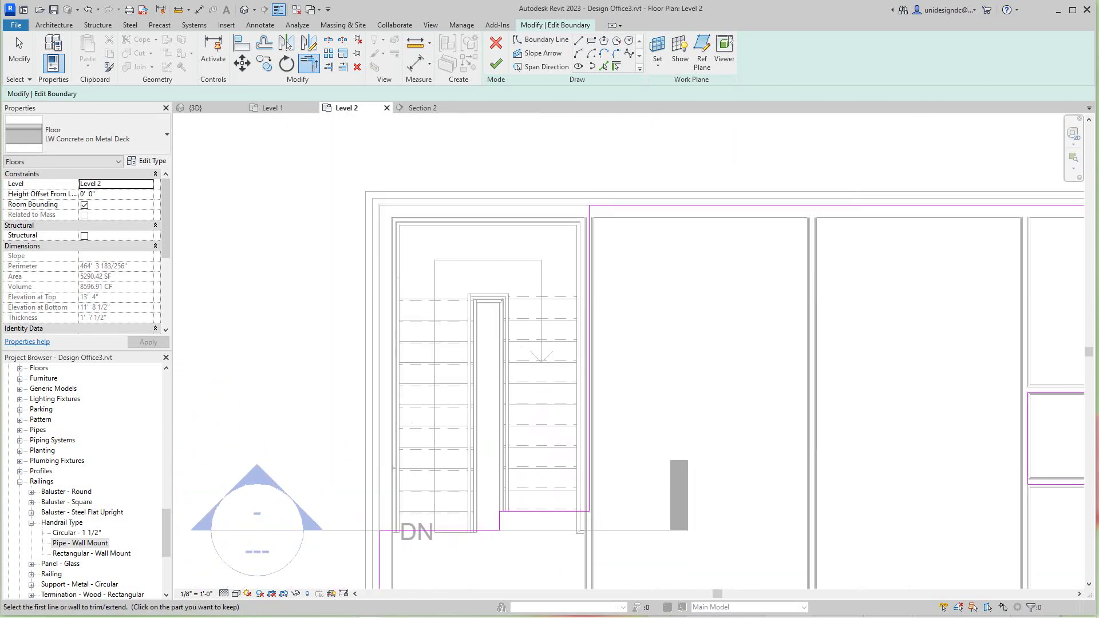
Finish the floor boundary edit without attaching the walls to the floor's bottom, and deselect the floor
left_click(496, 63)
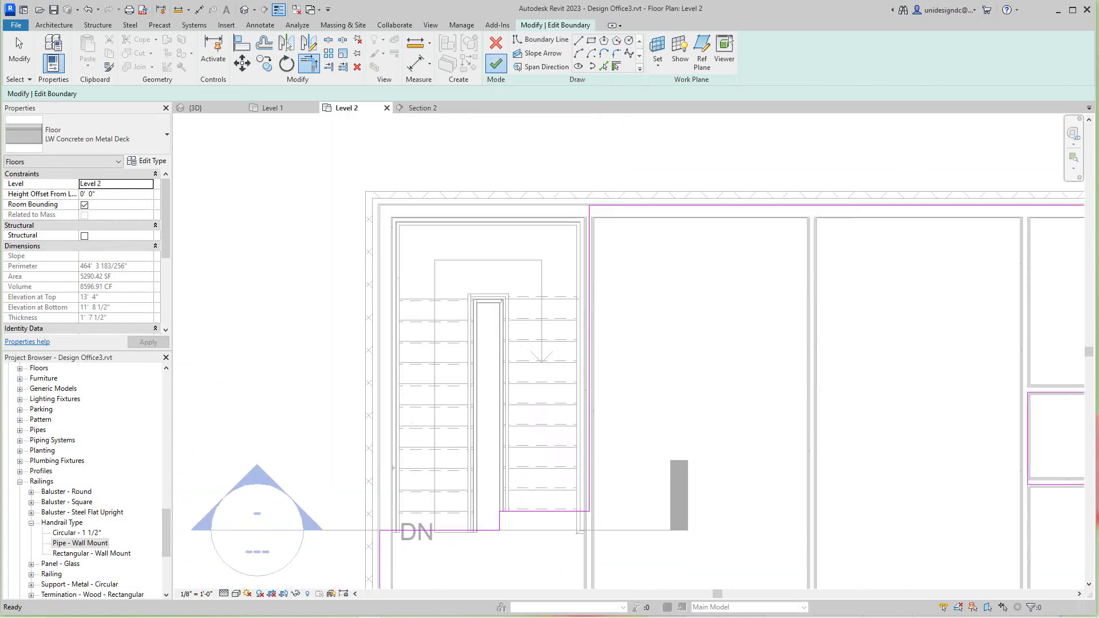
left_click(616, 320)
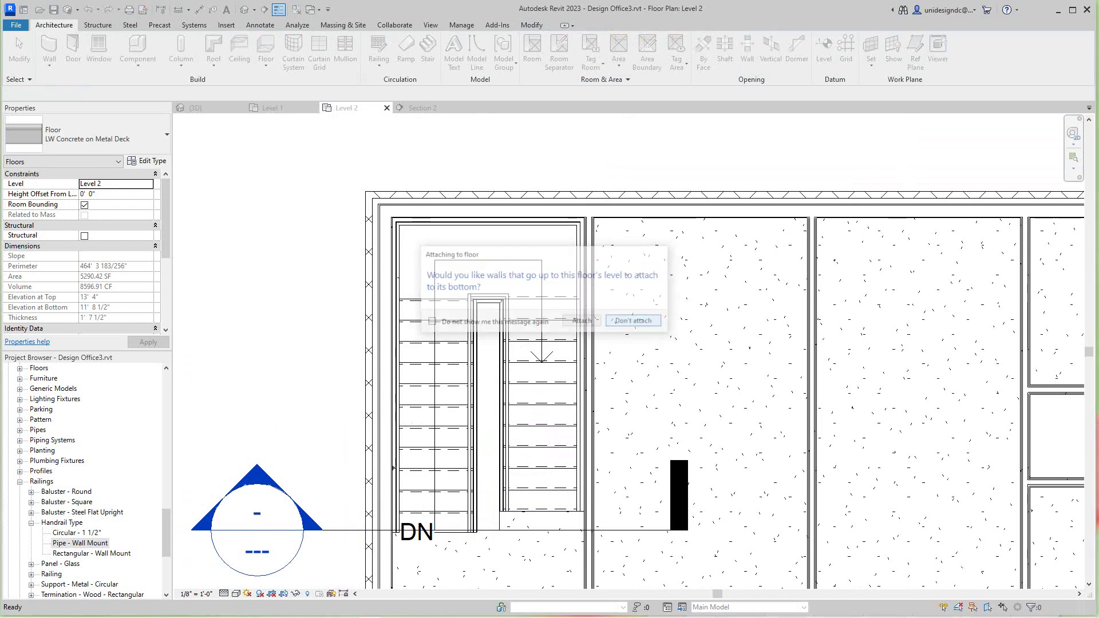
scroll(454, 366, "down", 2)
mouse_move(454, 365)
middle_mouse_down()
mouse_move(444, 329)
mouse_move(444, 357)
middle_mouse_up()
scroll(263, 260, "down", 4)
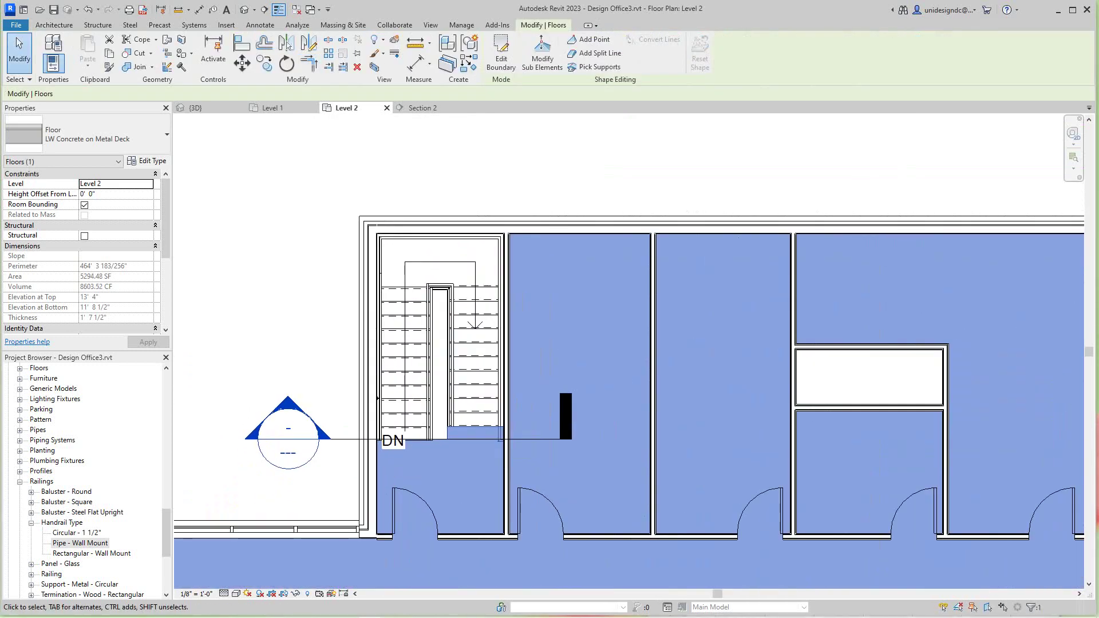
middle_click_drag(273, 289, 420, 308)
key("Escape")
scroll(279, 289, "down", 1)
scroll(479, 293, "up", 3)
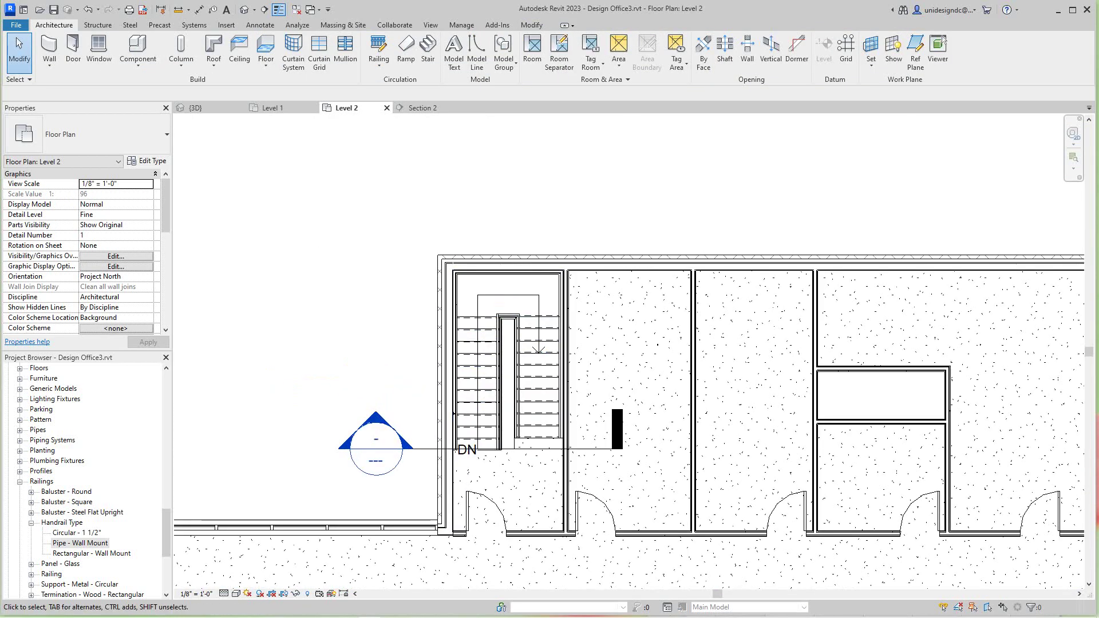
Create a building section on the Level 2 plan lengthwise through the longer flight, facing the other flight, and shorten its view depth
scroll(429, 219, "down", 1)
scroll(429, 218, "up", 1)
key("ctrl+y")
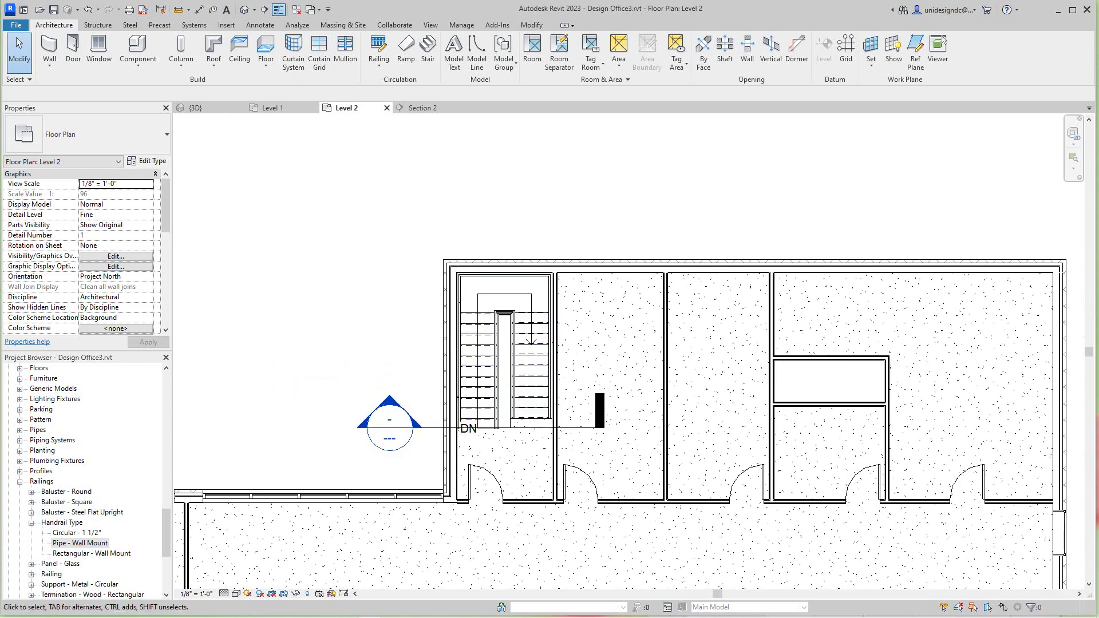
left_click(264, 10)
left_click(479, 200)
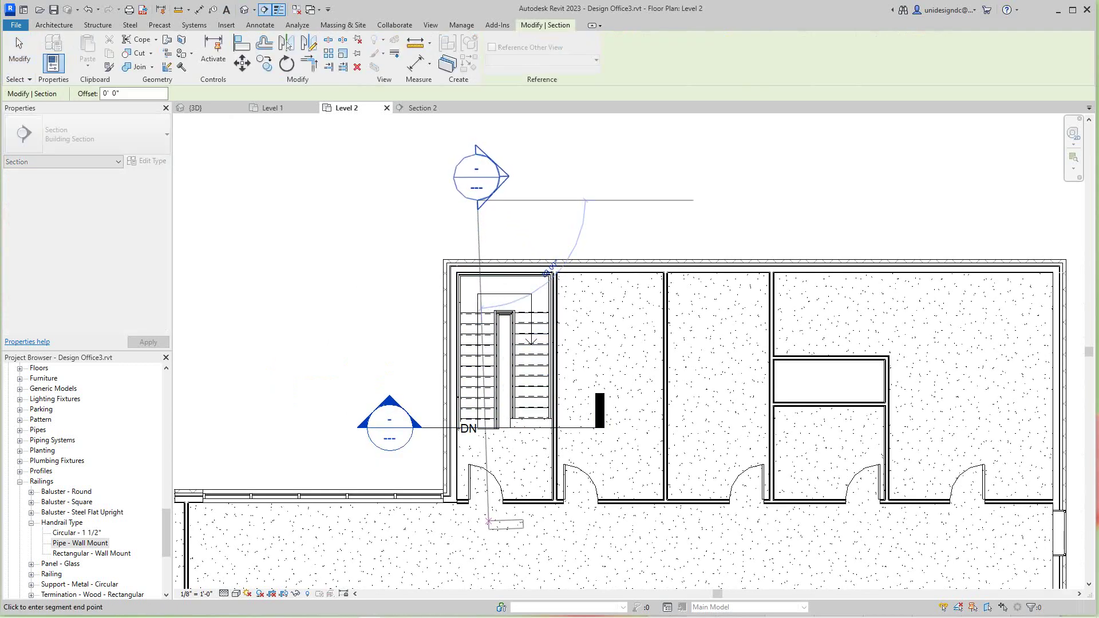
left_click(478, 539)
scroll(745, 382, "down", 1)
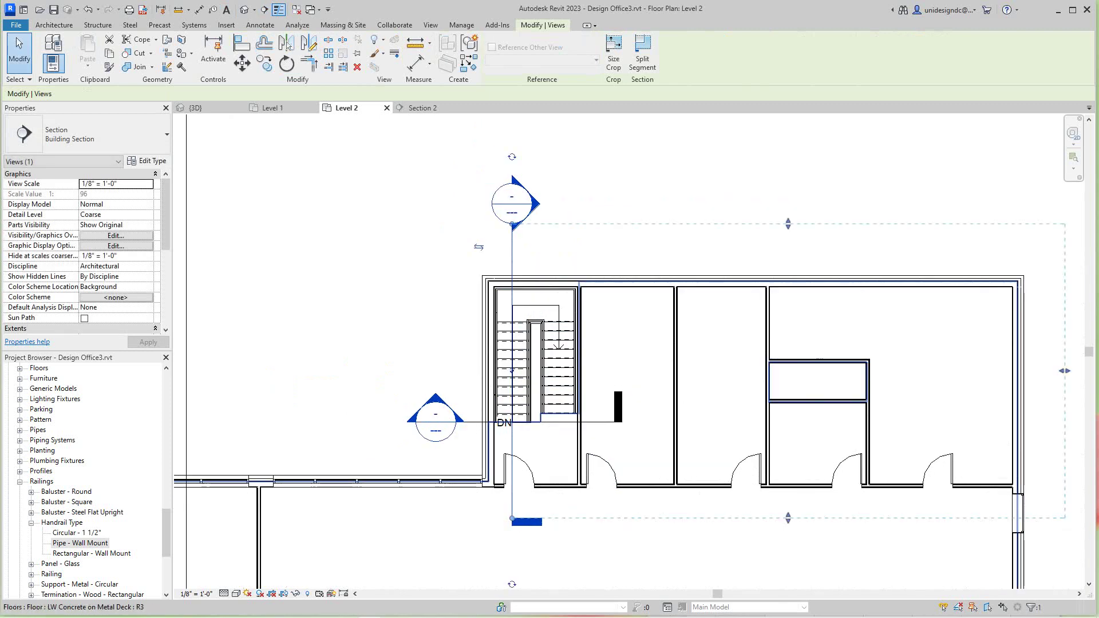
scroll(212, 349, "down", 1)
left_click_drag(771, 366, 477, 366)
key("Escape")
scroll(437, 234, "up", 1)
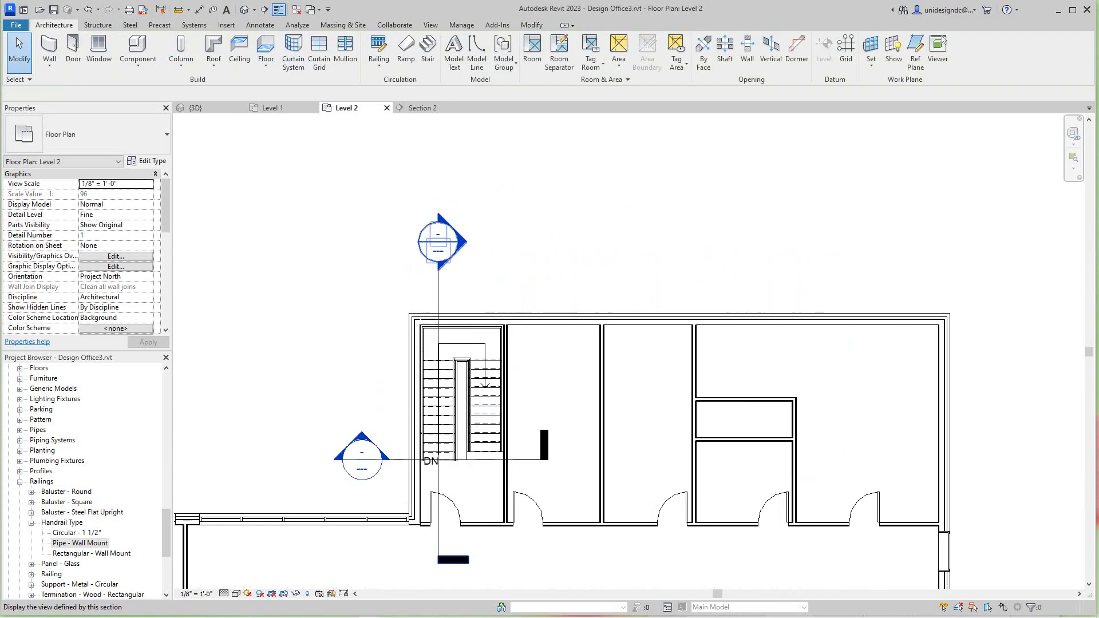
Open the new section view and examine the flights, landing and railings between Level 1 and Level 2
double_click(438, 237)
scroll(399, 389, "up", 3)
scroll(548, 383, "up", 1)
scroll(351, 394, "up", 1)
middle_click_drag(544, 412, 463, 268)
scroll(399, 380, "up", 2)
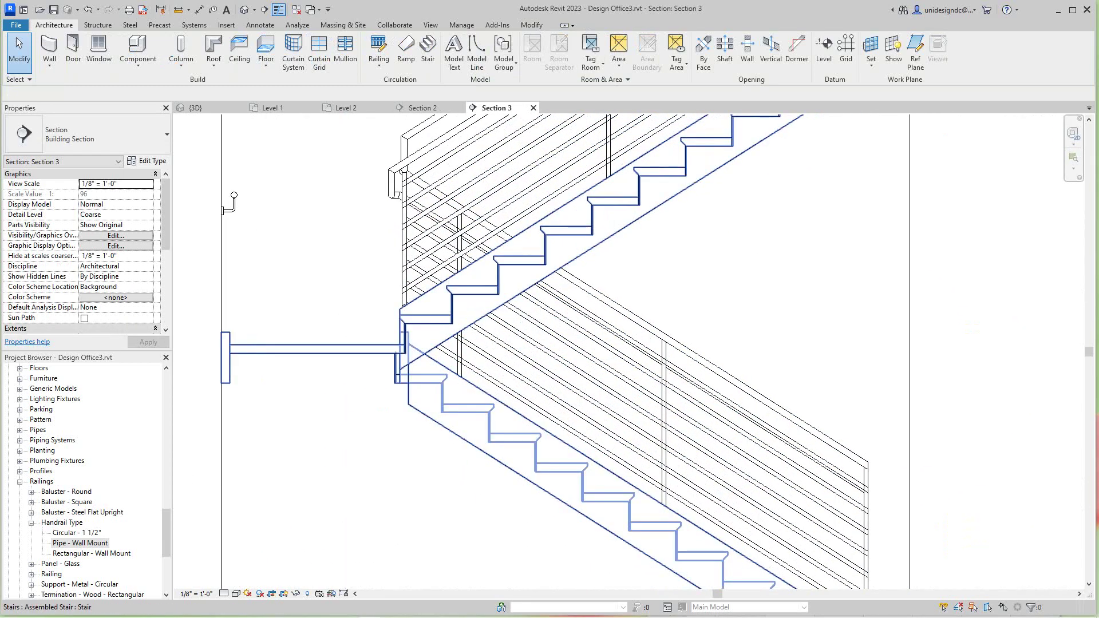
scroll(446, 384, "down", 3)
mouse_move(630, 337)
middle_mouse_down()
mouse_move(607, 388)
mouse_move(539, 395)
middle_mouse_up()
scroll(607, 388, "down", 3)
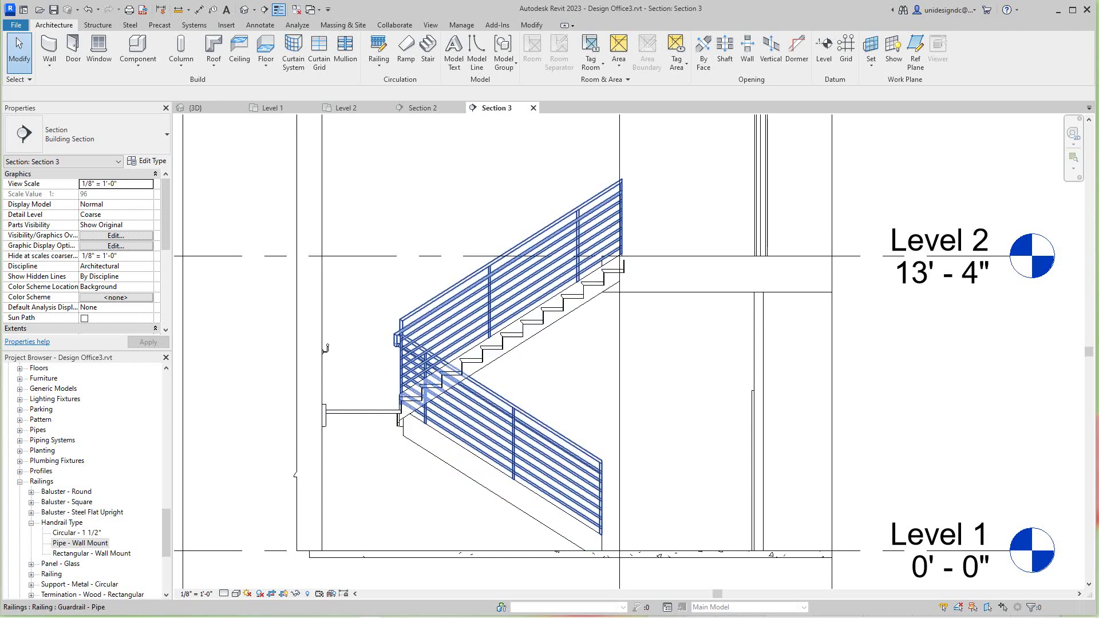
scroll(441, 298, "down", 2)
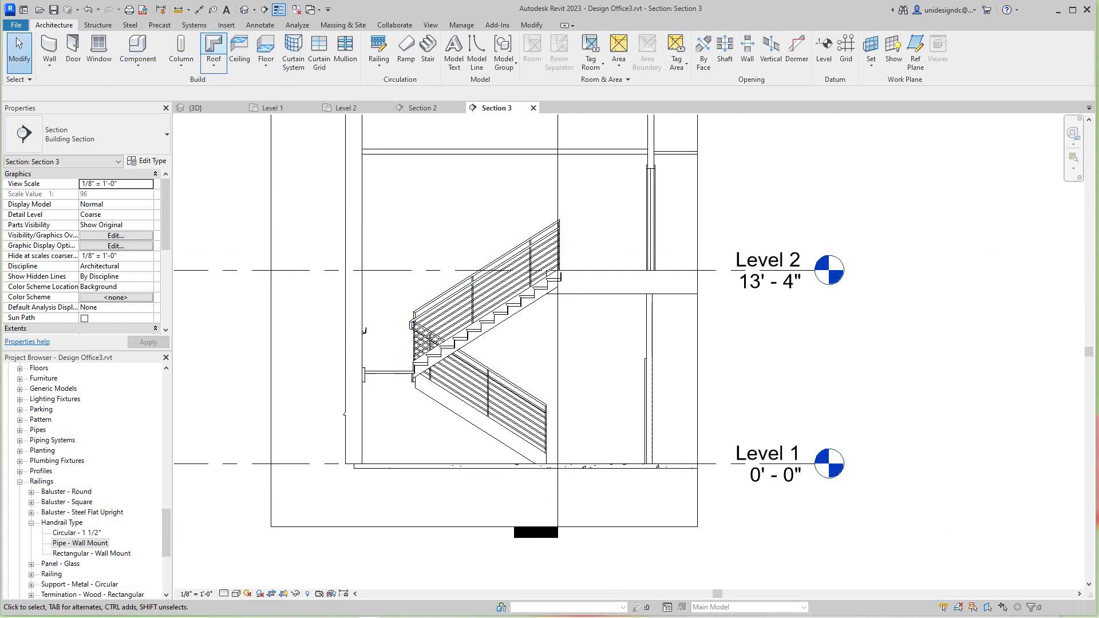
Open the Level 1 floor plan and start a new stair in the open area near the exterior wall's inside corner
left_click(286, 108)
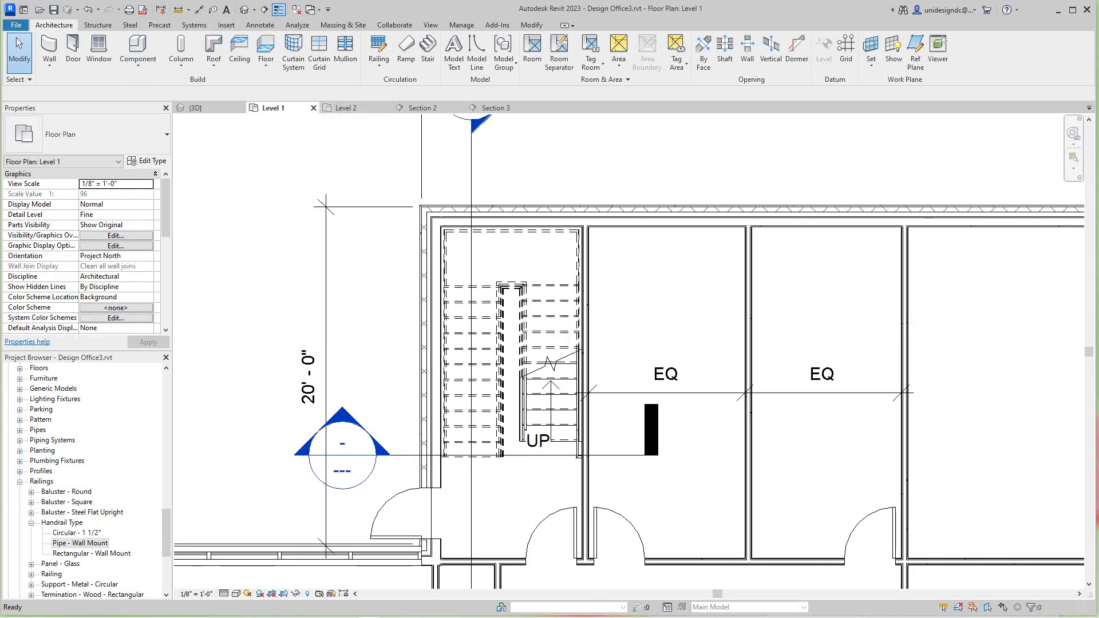
scroll(502, 299, "down", 2)
middle_click_drag(502, 299, 310, 163)
scroll(703, 404, "down", 2)
middle_click_drag(704, 404, 583, 294)
scroll(590, 379, "down", 1)
scroll(559, 475, "up", 2)
middle_click_drag(559, 475, 551, 415)
scroll(552, 418, "up", 1)
scroll(561, 463, "up", 1)
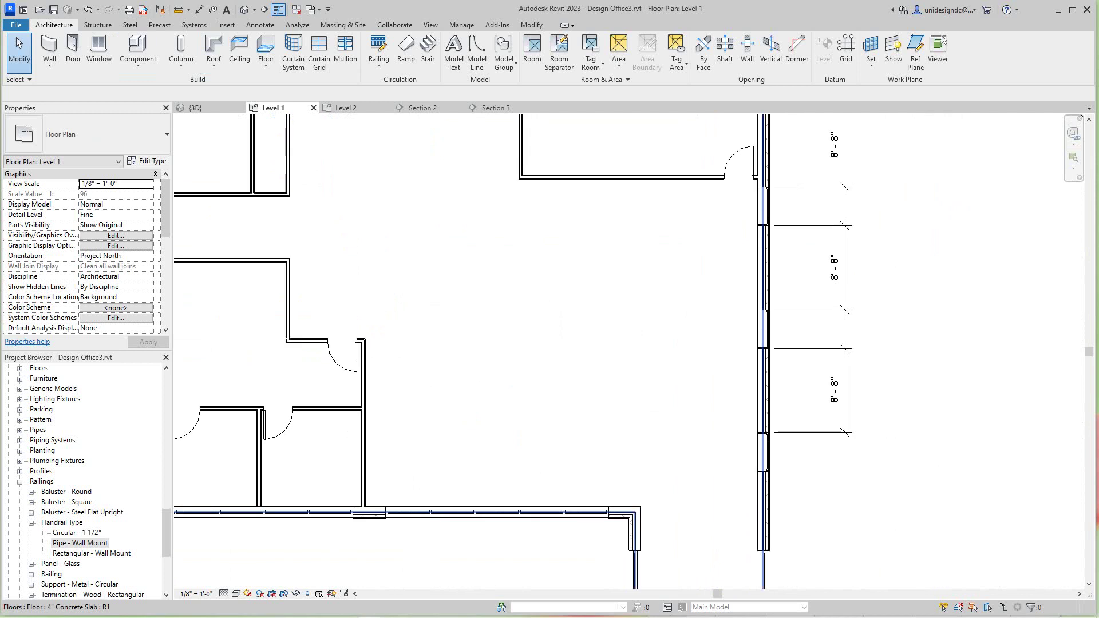
middle_click_drag(561, 464, 552, 466)
scroll(541, 478, "up", 2)
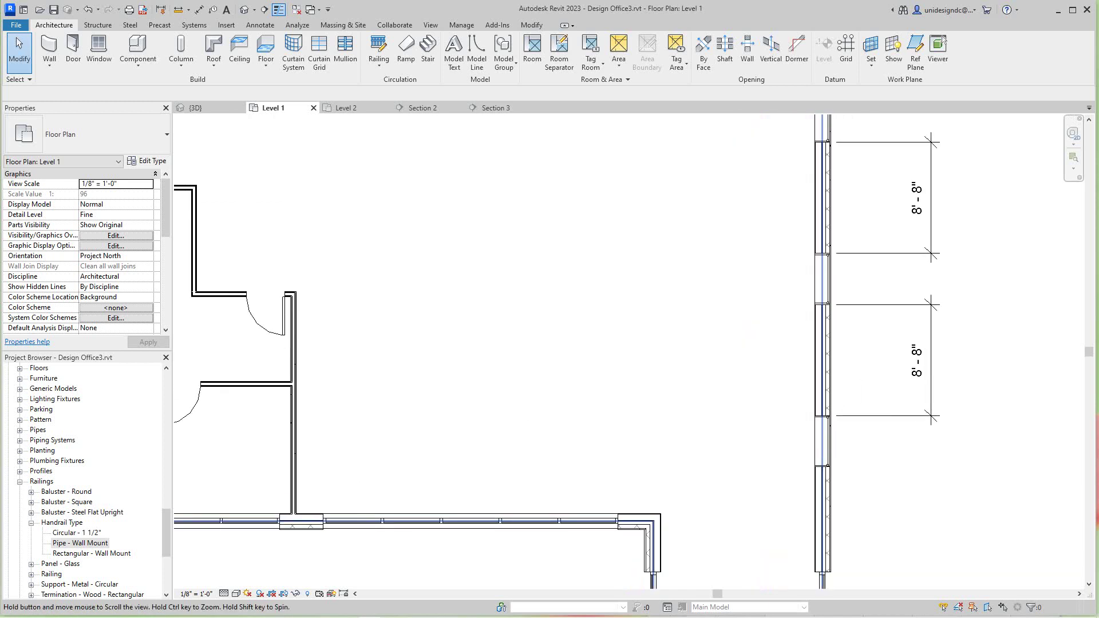
scroll(533, 426, "down", 3)
middle_click_drag(541, 431, 404, 419)
scroll(408, 422, "up", 2)
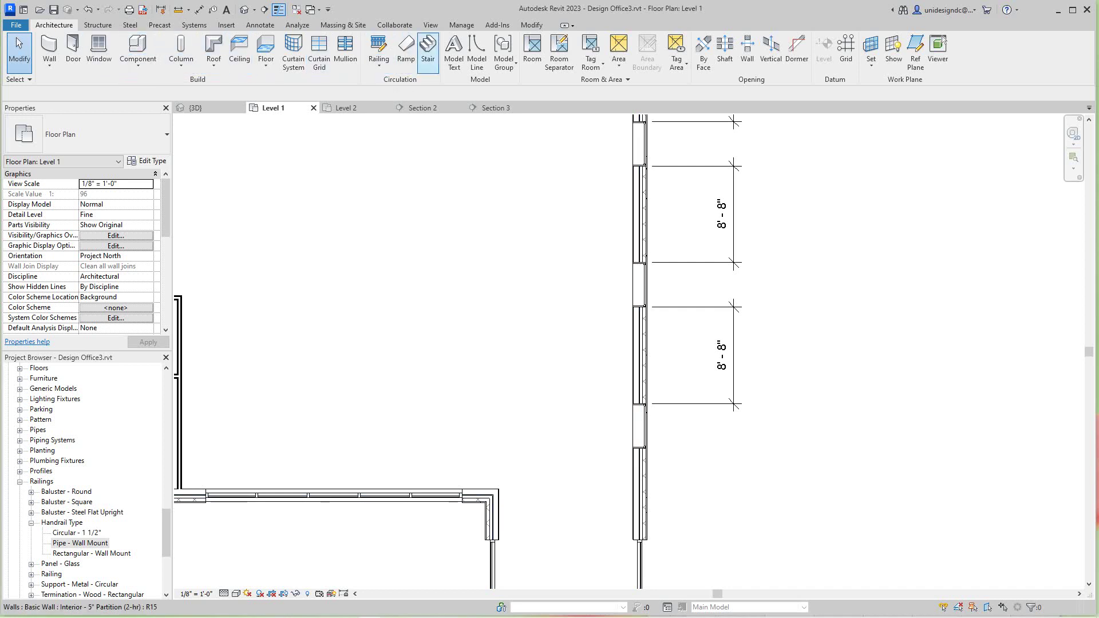
left_click(428, 46)
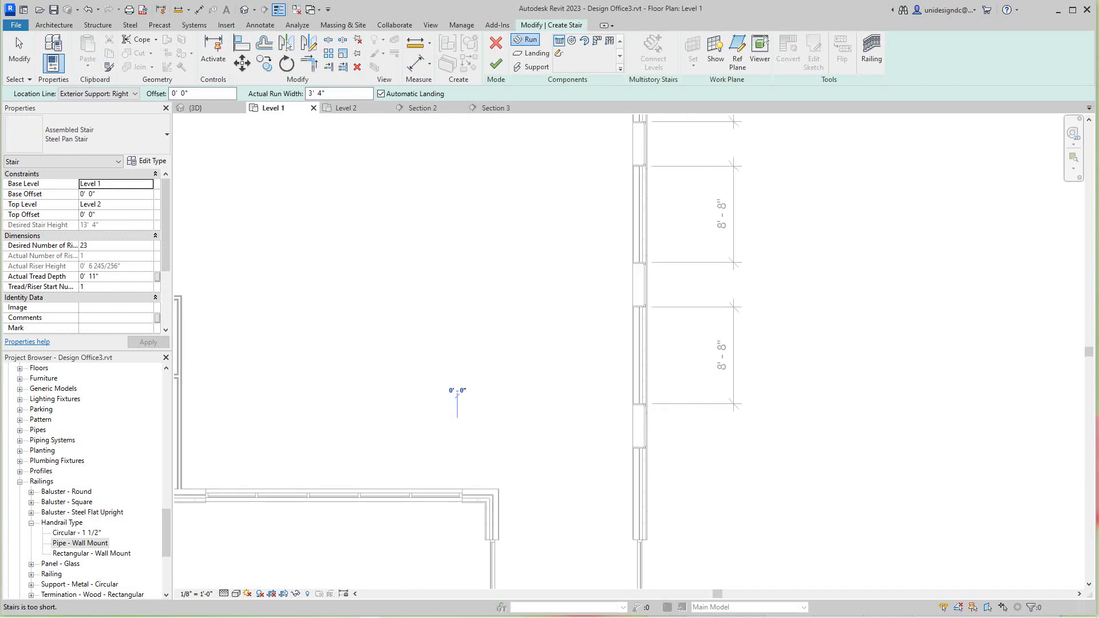
left_click(458, 424)
right_click(417, 424)
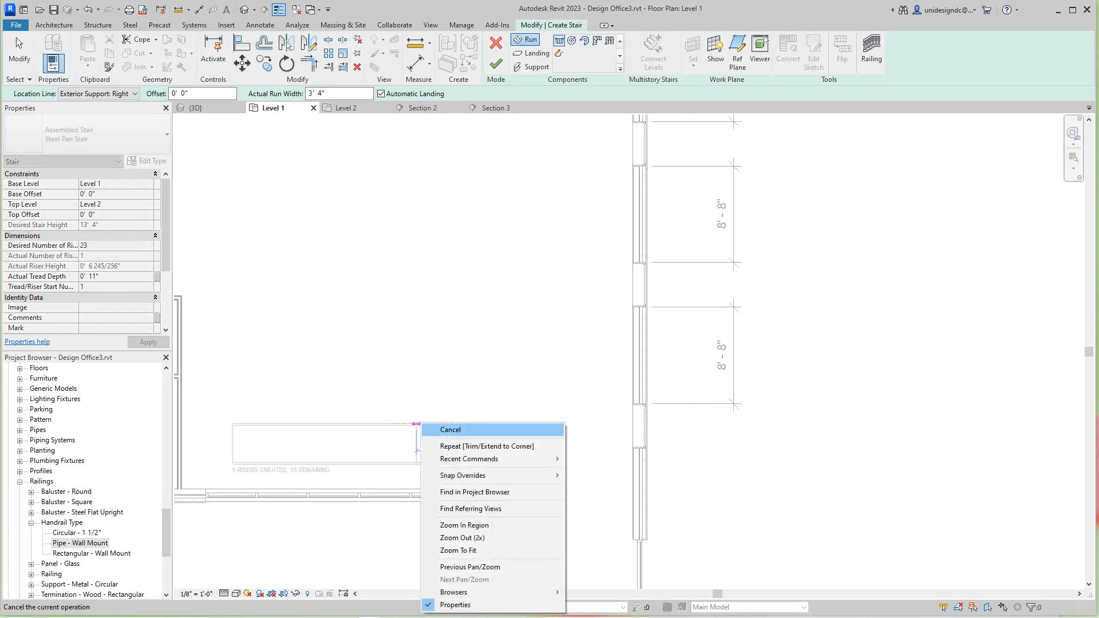
left_click(450, 430)
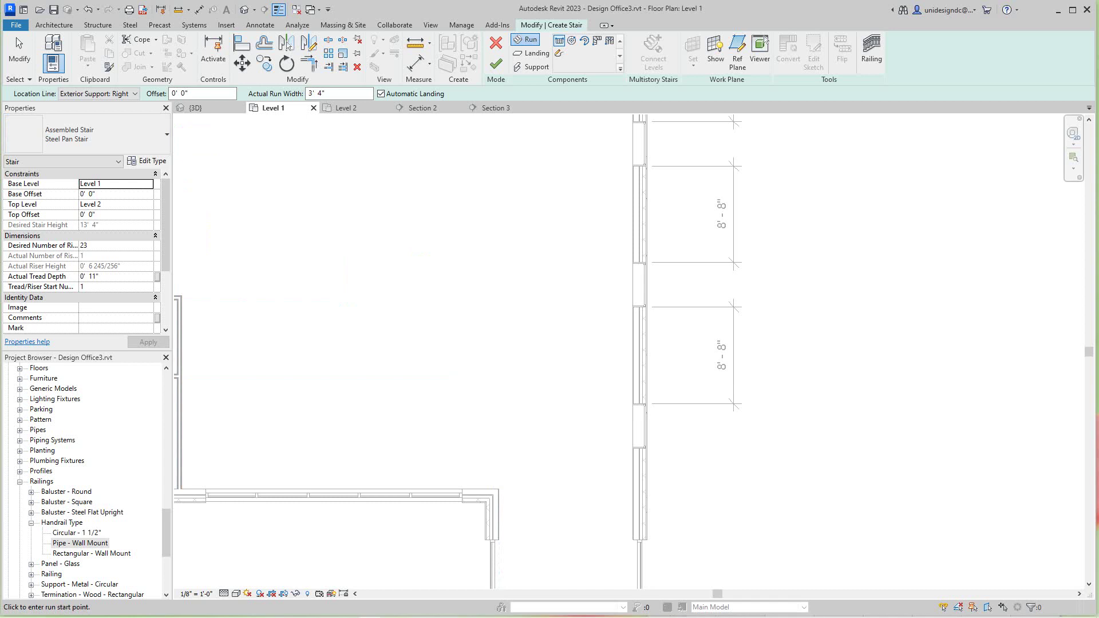
Set the run width to 4'-0" and draw a U-shaped stair with an 11-riser run, an automatic landing and a 12-riser return run
left_click(338, 93)
type("4")
key("Return")
left_click(460, 408)
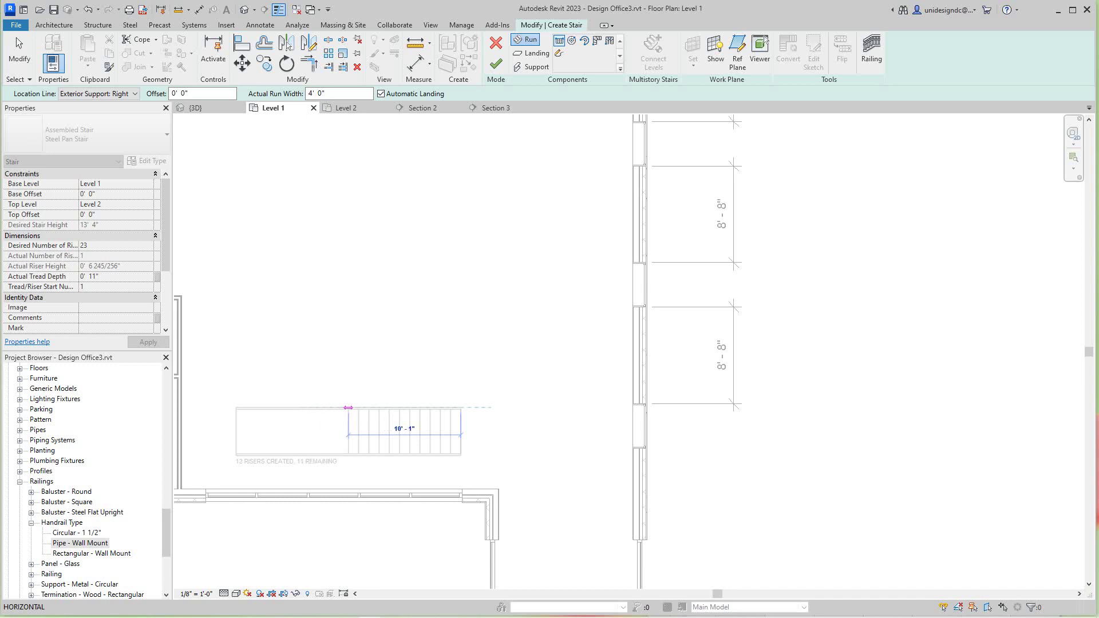
left_click(358, 407)
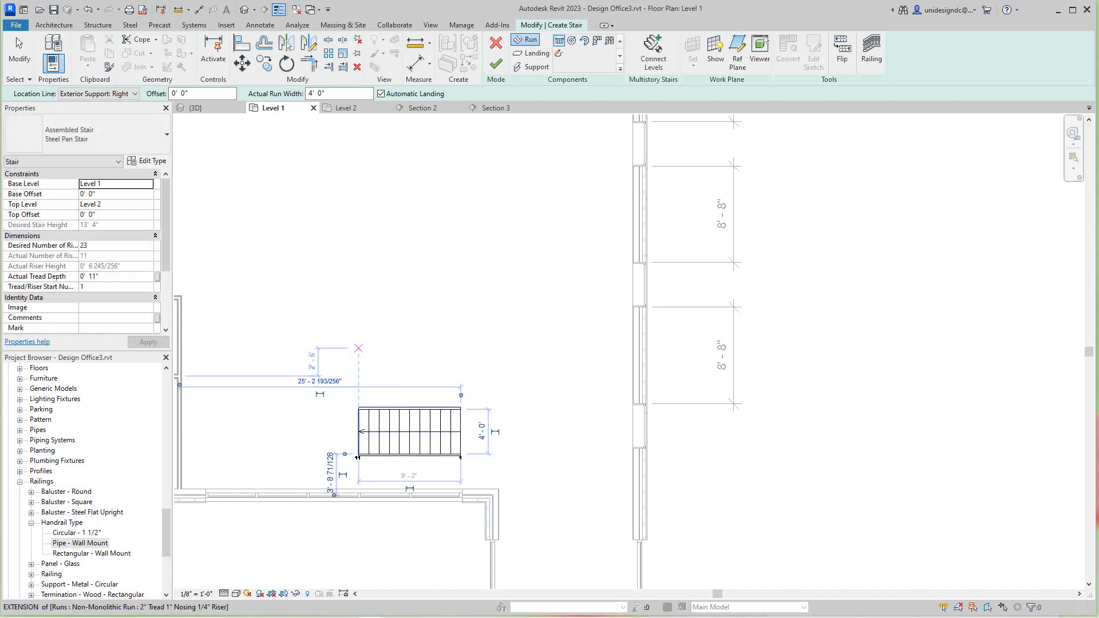
left_click(358, 357)
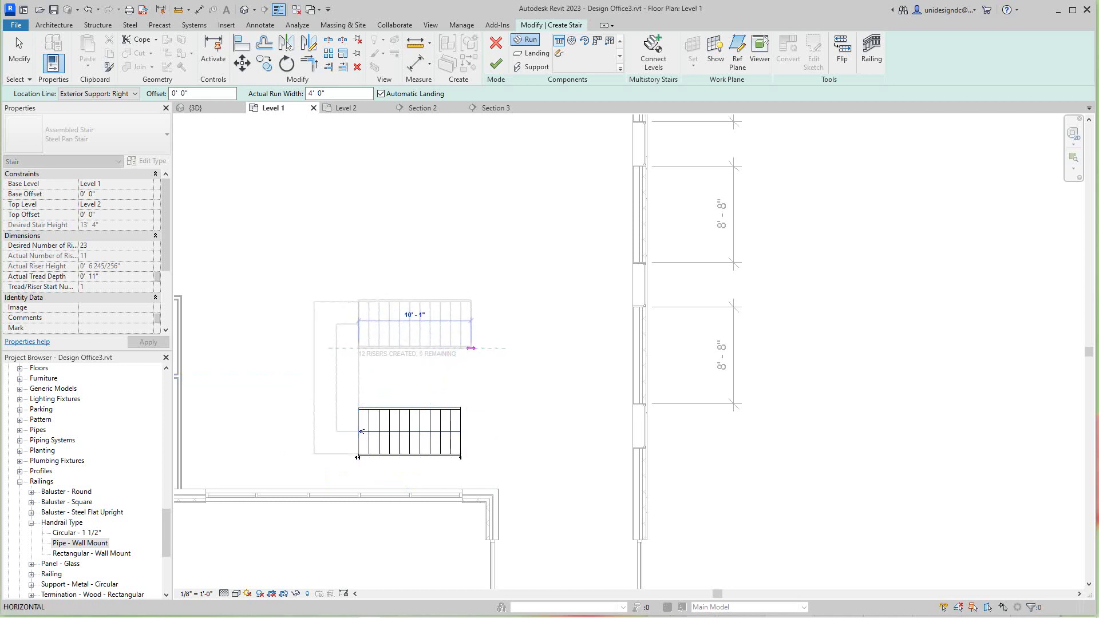
left_click(471, 347)
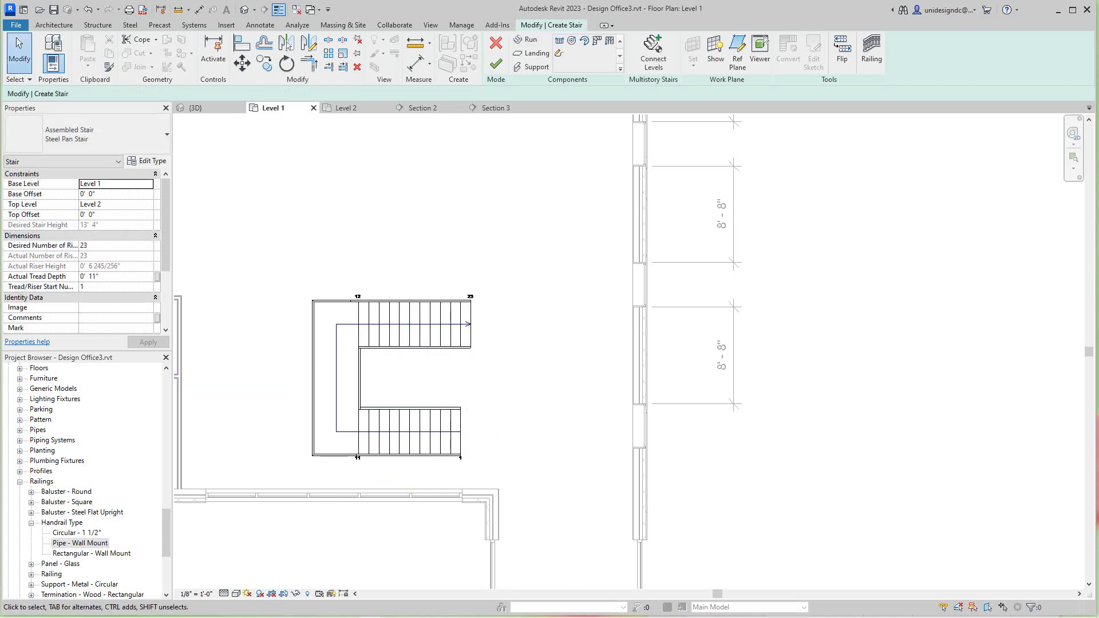
Move the 12-riser run closer to the 11-riser run to narrow the gap between the two flights
scroll(386, 380, "up", 1)
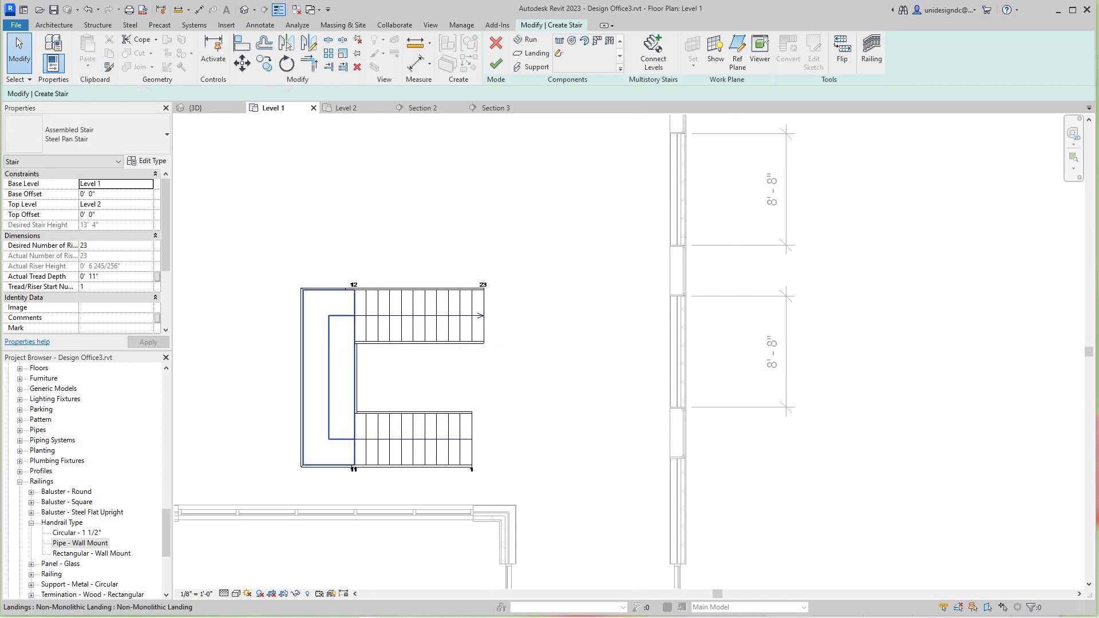
scroll(301, 340, "down", 1)
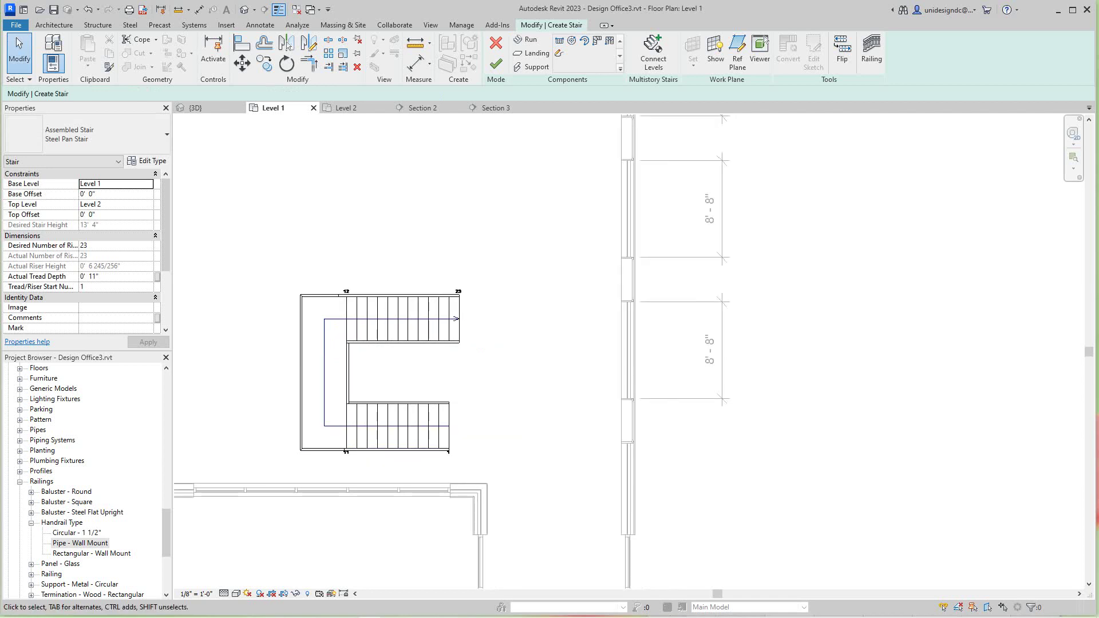
scroll(301, 355, "up", 2)
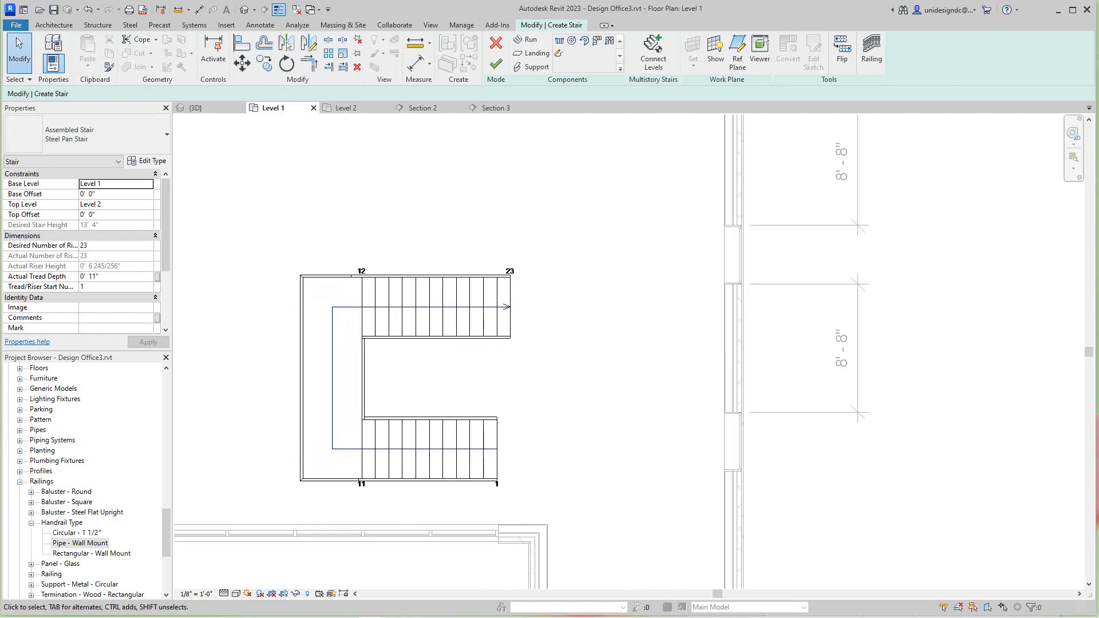
scroll(354, 258, "down", 1)
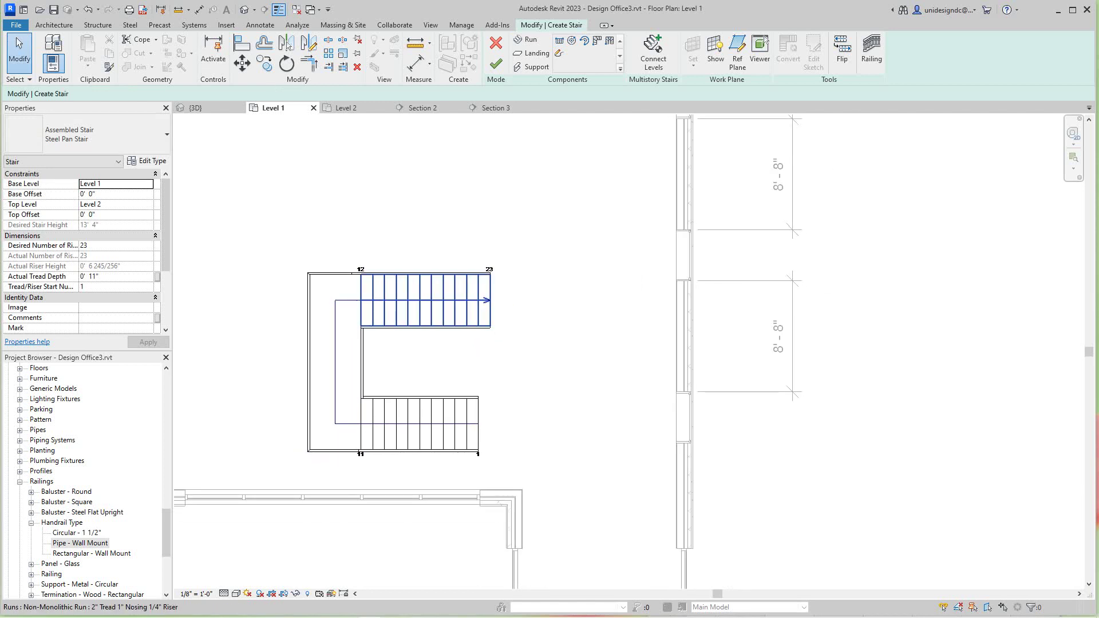
left_click(486, 323)
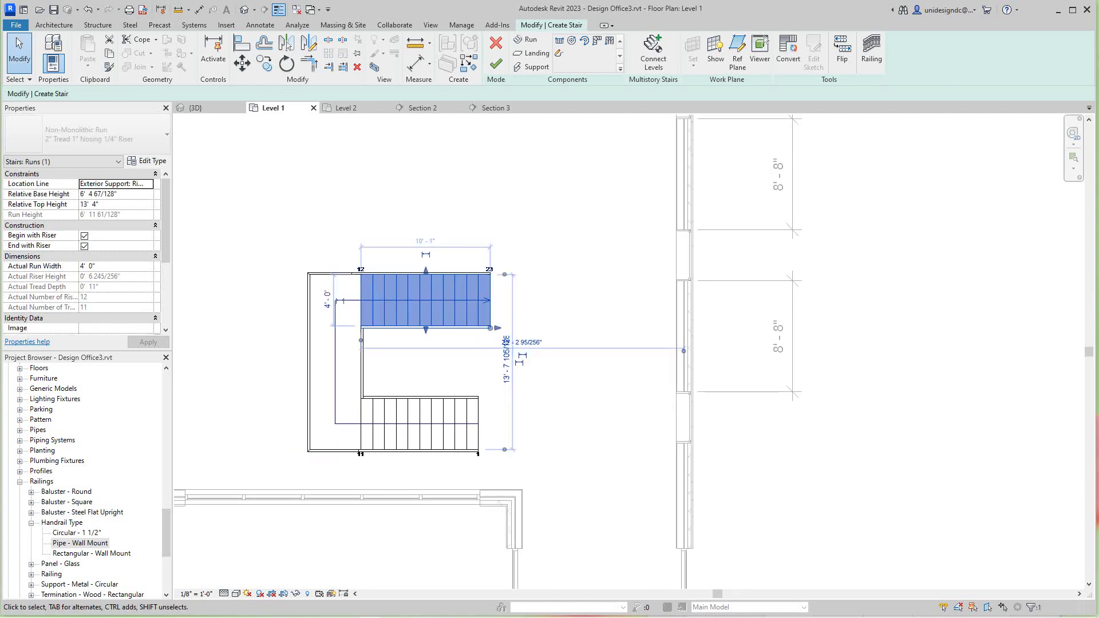
key("Escape")
left_click(487, 323)
scroll(513, 375, "up", 2)
key("Escape")
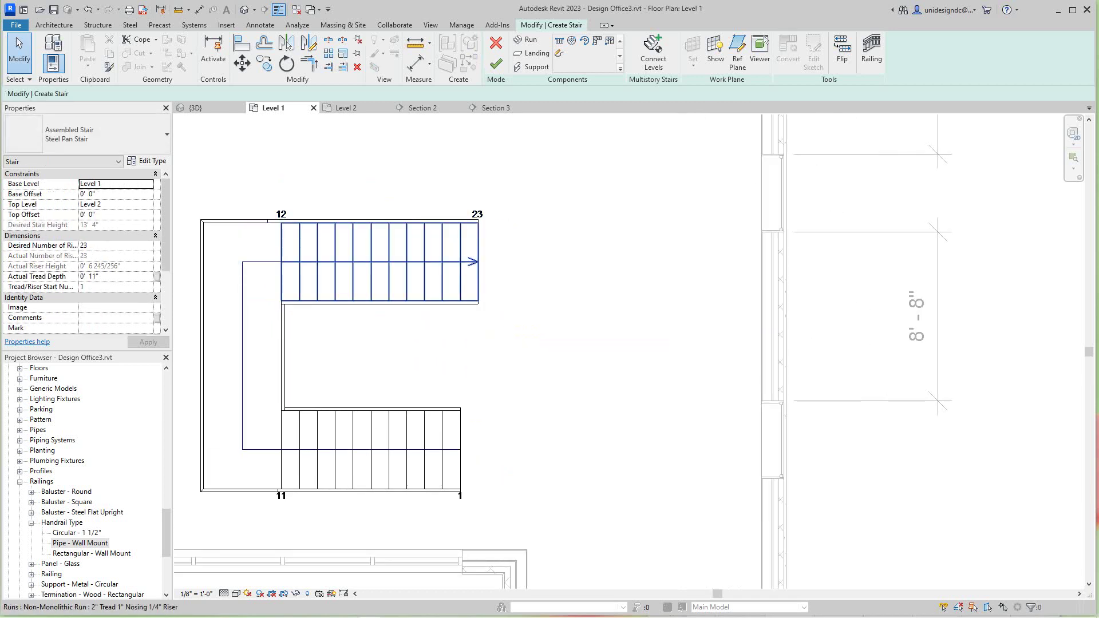
left_click(385, 229)
left_click_drag(386, 229, 385, 295)
key("Escape")
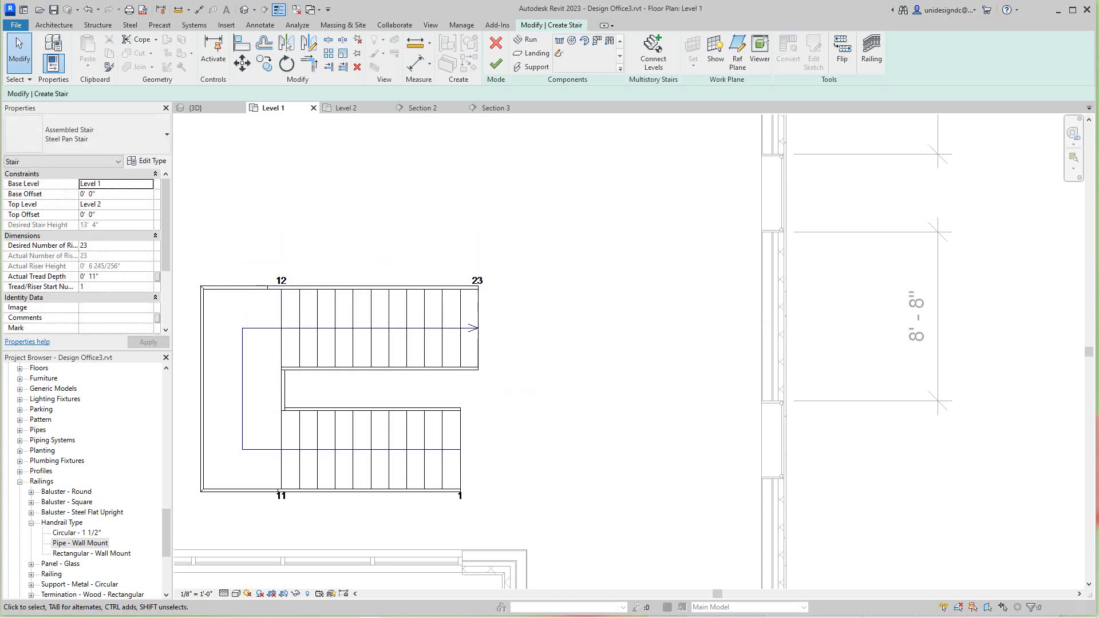
Convert the stair's automatic landing to a custom sketch-based component and deselect it
scroll(633, 191, "down", 2)
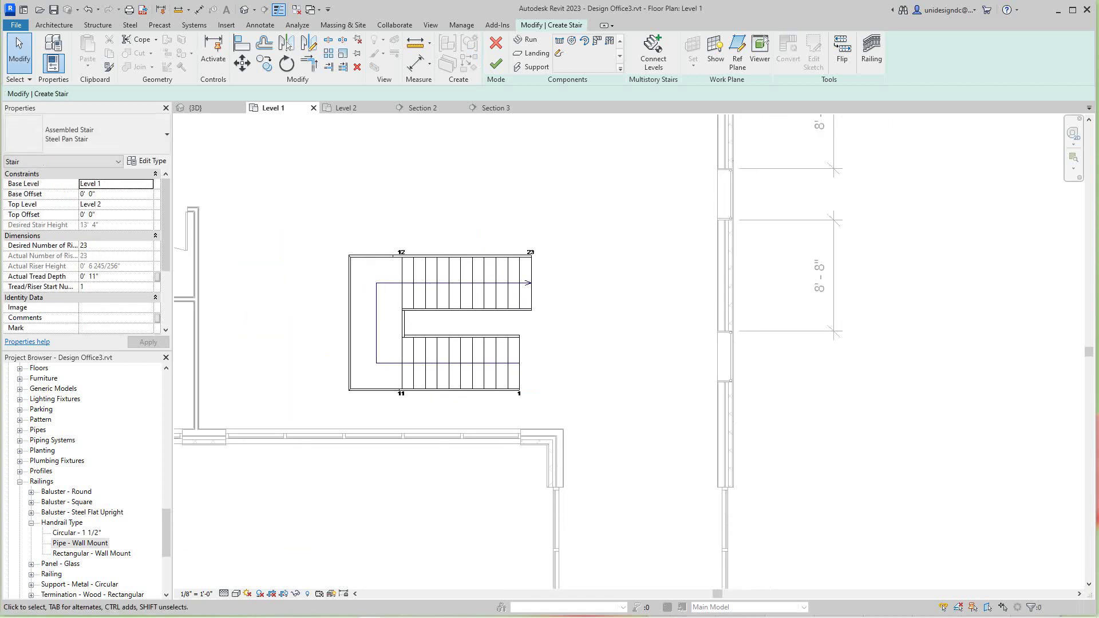
scroll(326, 310, "up", 2)
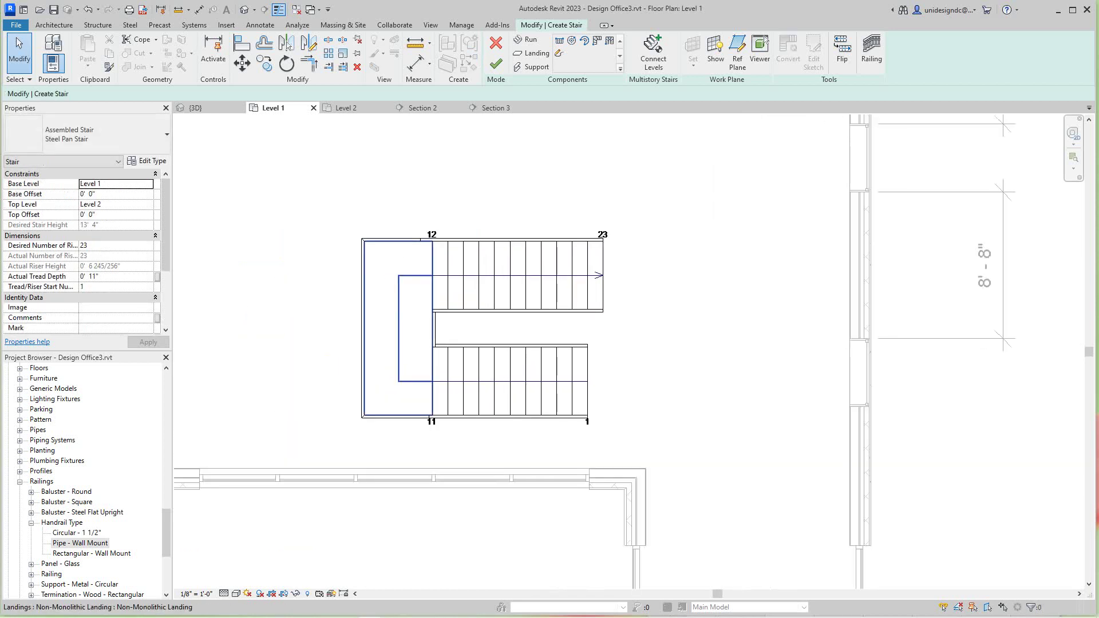
scroll(327, 310, "up", 1)
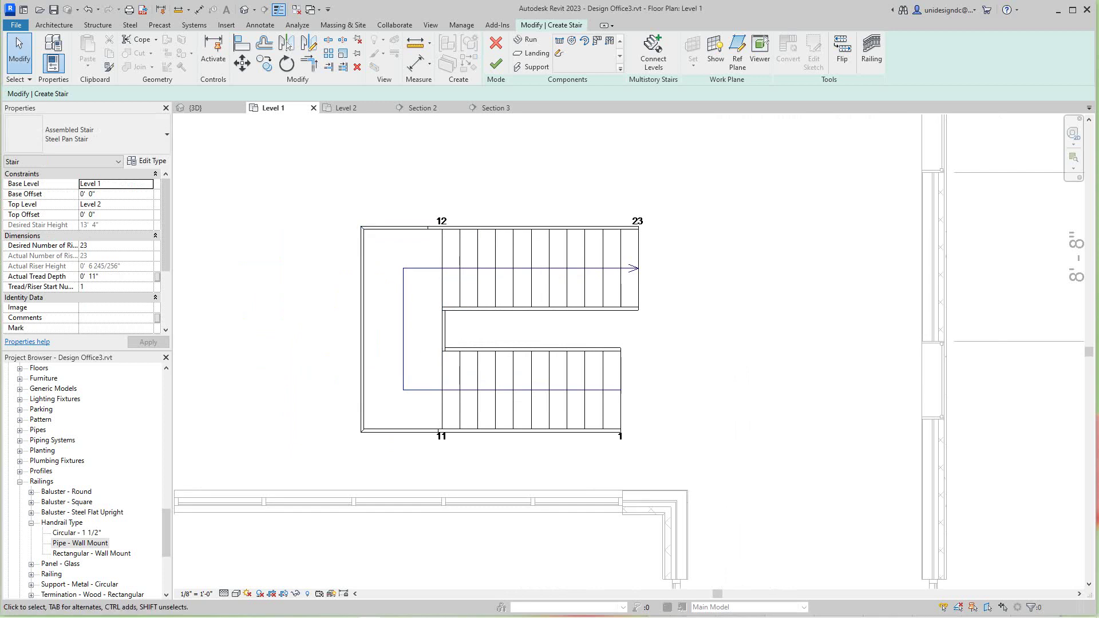
scroll(362, 341, "down", 1)
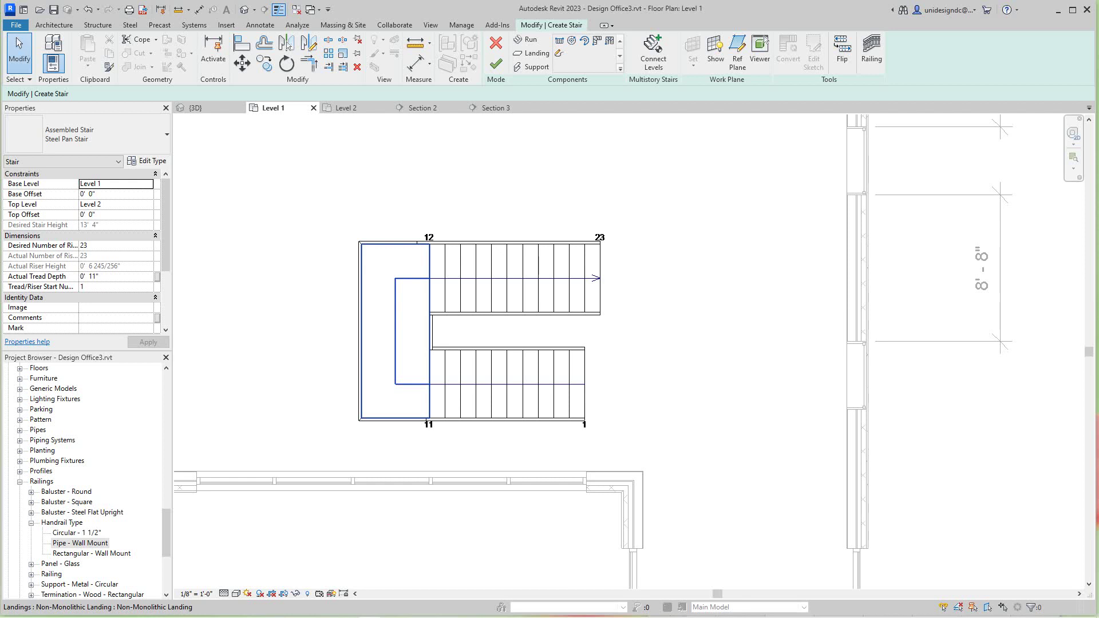
left_click(395, 338)
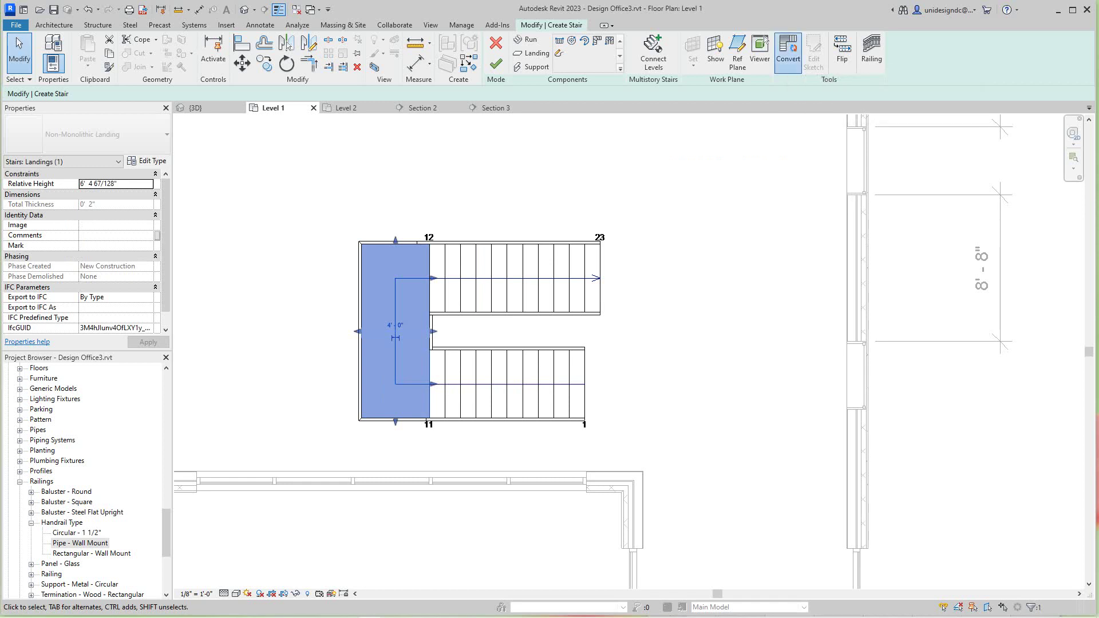
left_click(788, 50)
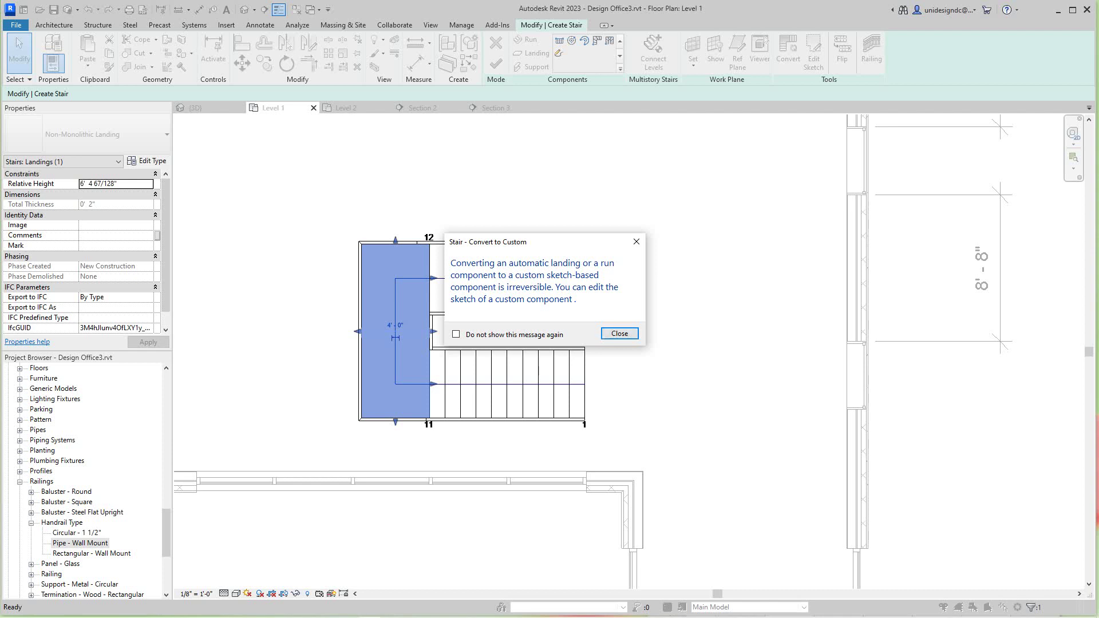
left_click(619, 333)
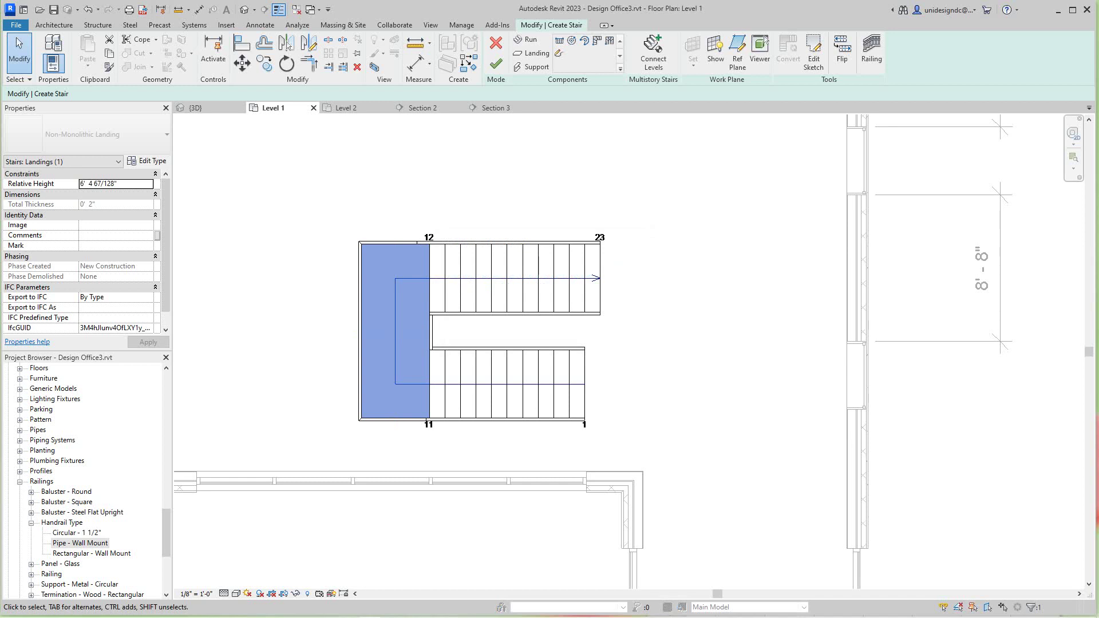
key("Escape")
left_click(375, 333)
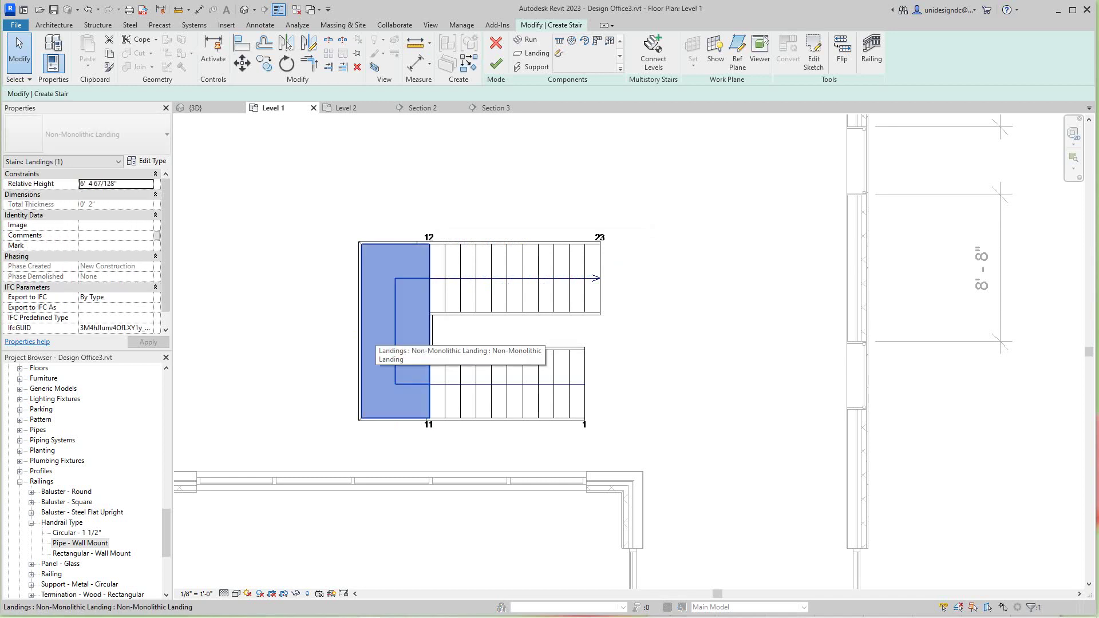
key("Escape")
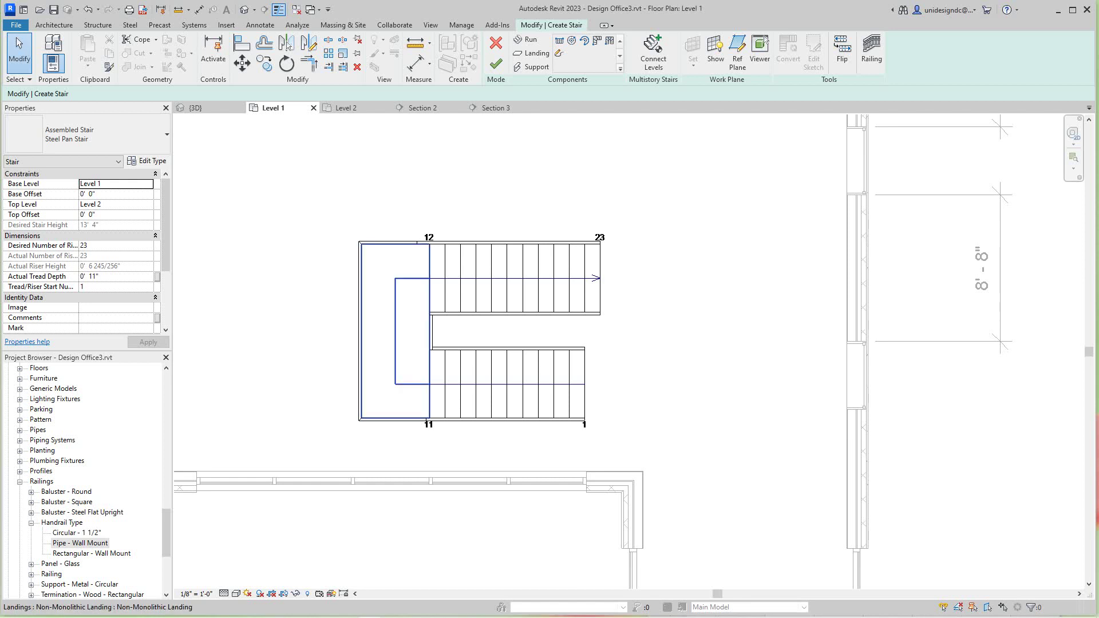
middle_click_drag(419, 420, 395, 384)
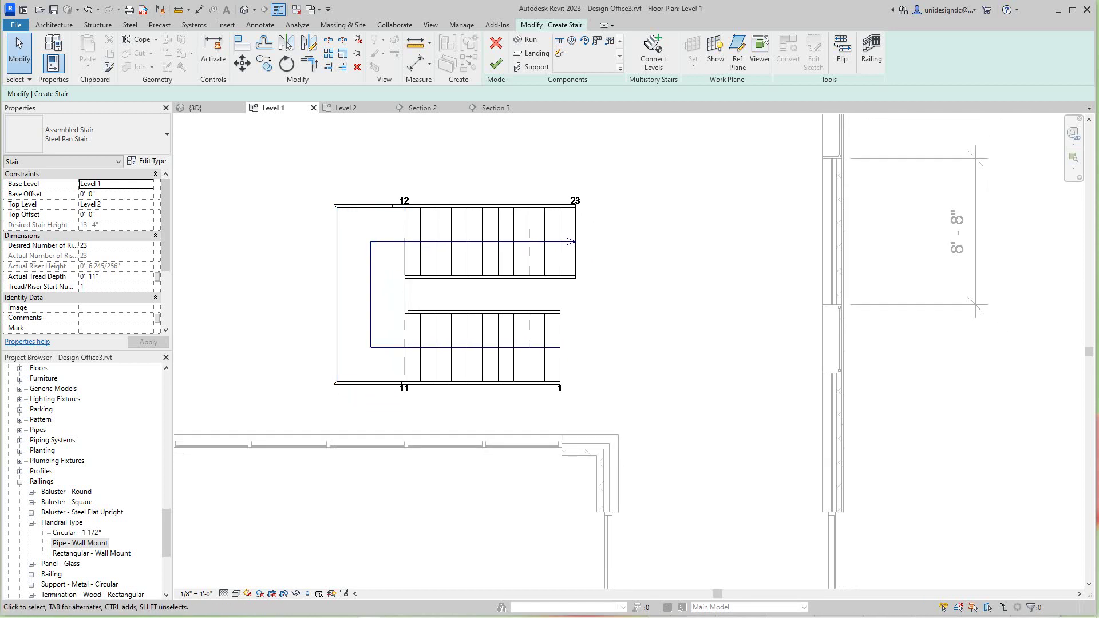
Open the Level 2 floor plan and examine how the new stair and its landing stringer sit within the floor opening
scroll(395, 392, "up", 1)
scroll(389, 447, "down", 3)
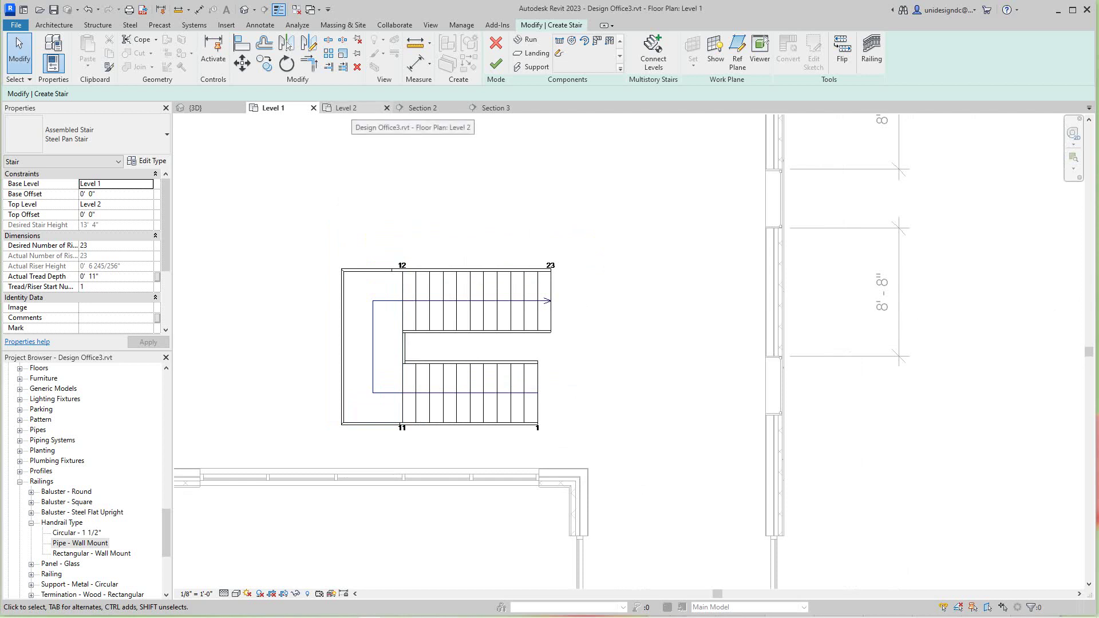
left_click(346, 108)
scroll(666, 467, "down", 1)
middle_click_drag(666, 466, 486, 241)
scroll(504, 412, "down", 1)
middle_click_drag(514, 525, 475, 413)
scroll(472, 415, "up", 4)
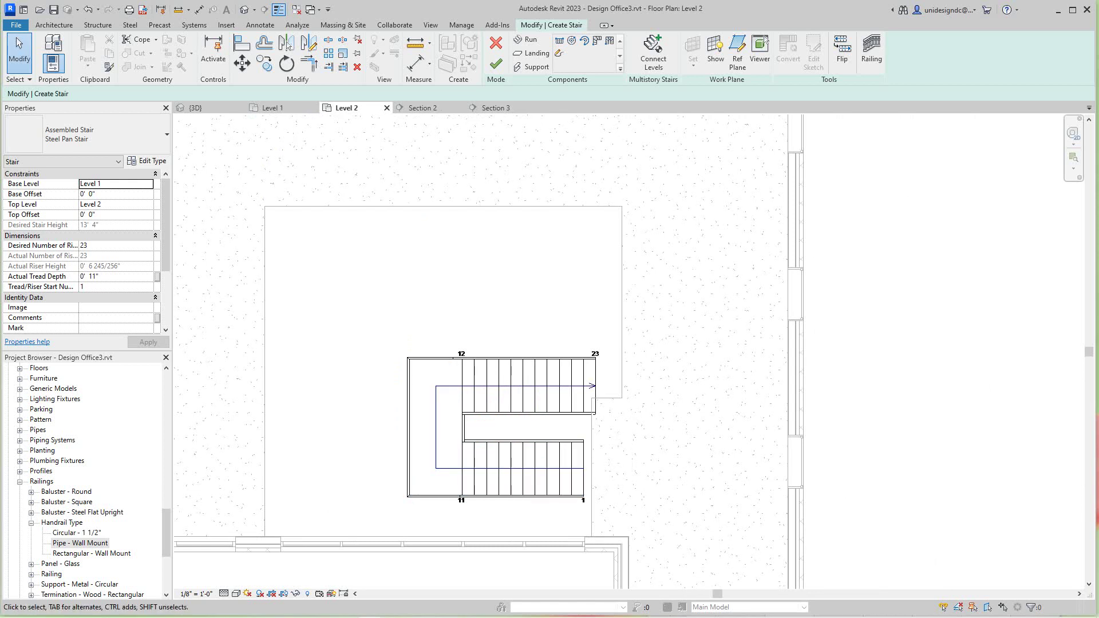
middle_click_drag(515, 401, 485, 375)
middle_click_drag(377, 401, 358, 424)
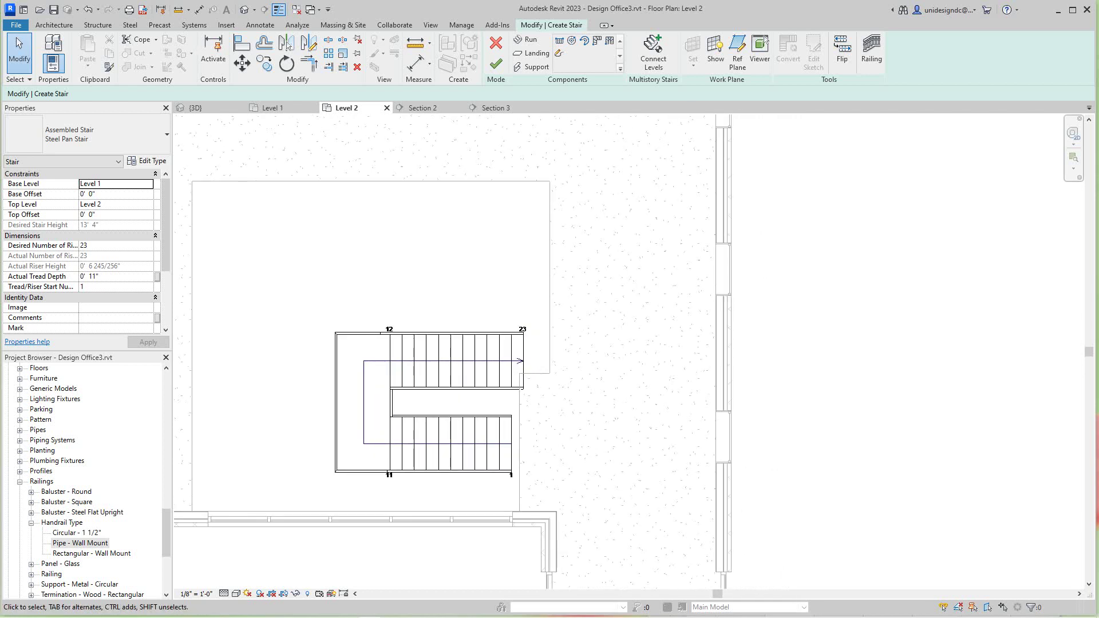
scroll(531, 442, "down", 2)
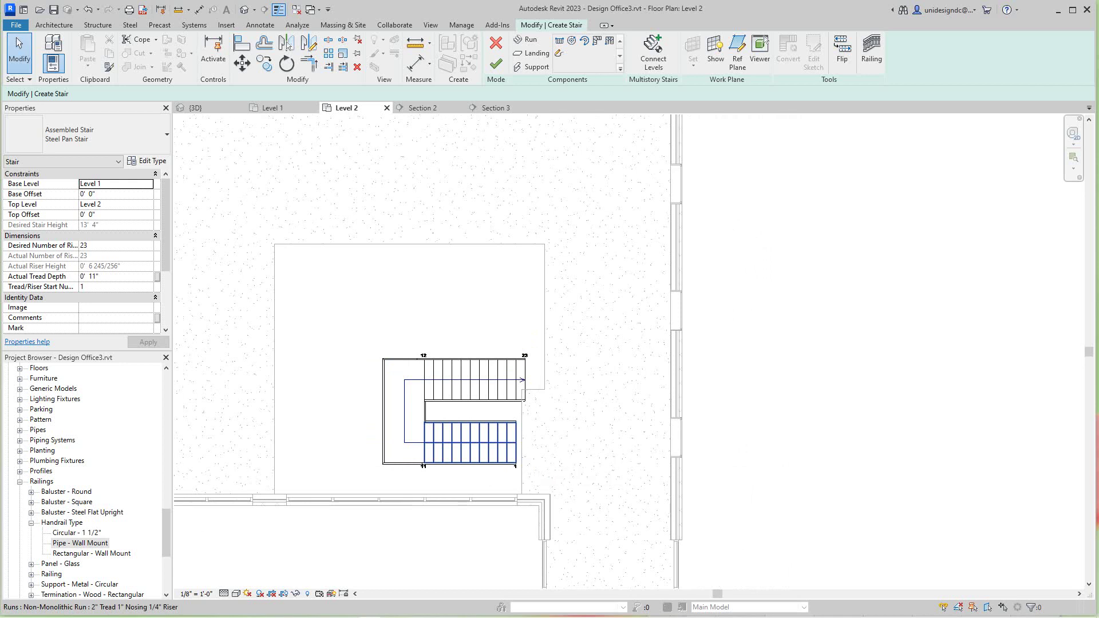
scroll(383, 409, "up", 2)
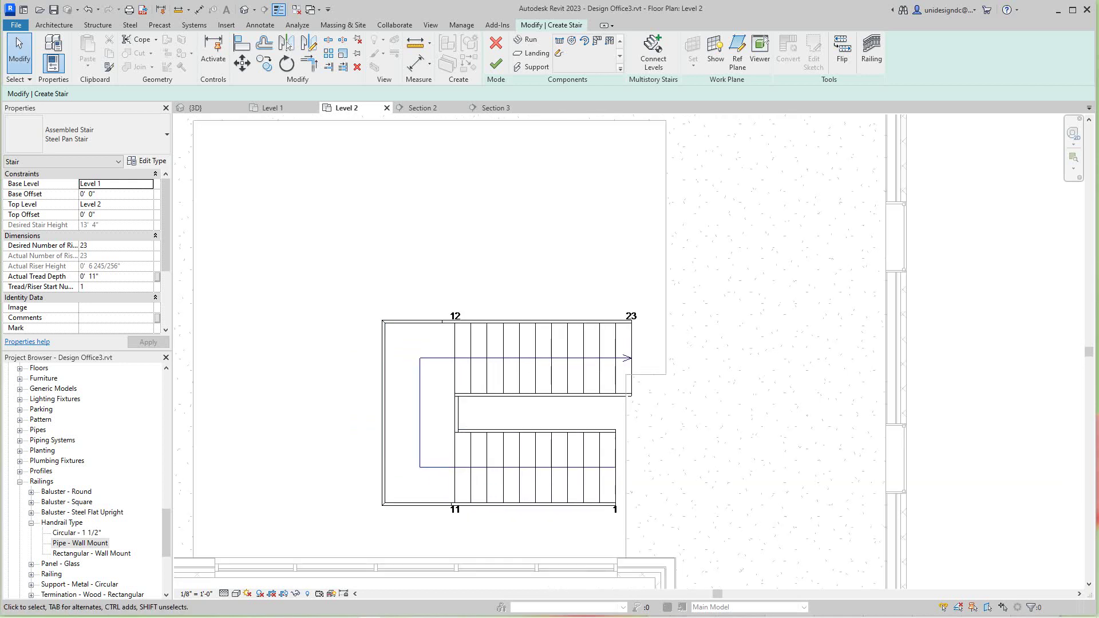
left_click(383, 418)
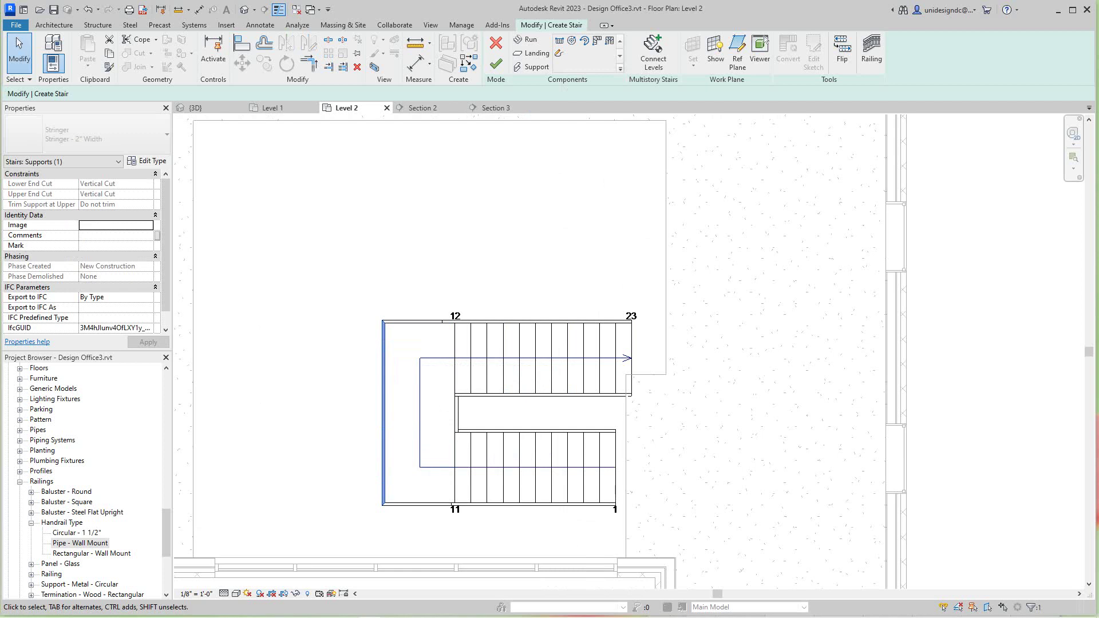
key("Escape")
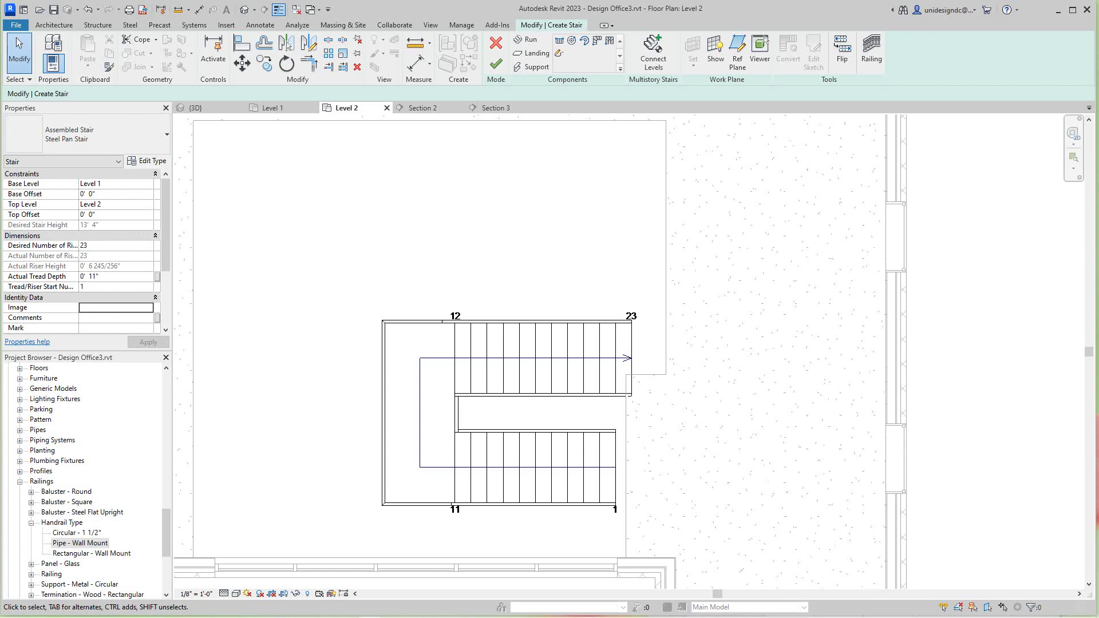
Finish the U-shaped stair and dismiss the project save reminder without saving
scroll(325, 449, "up", 2)
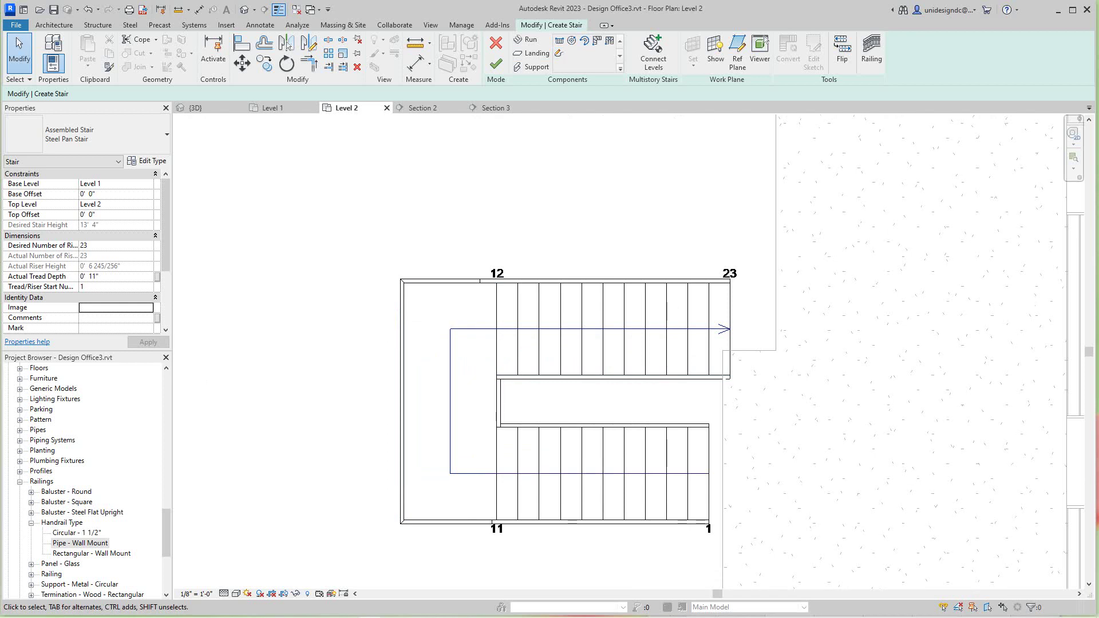
scroll(570, 309, "down", 6)
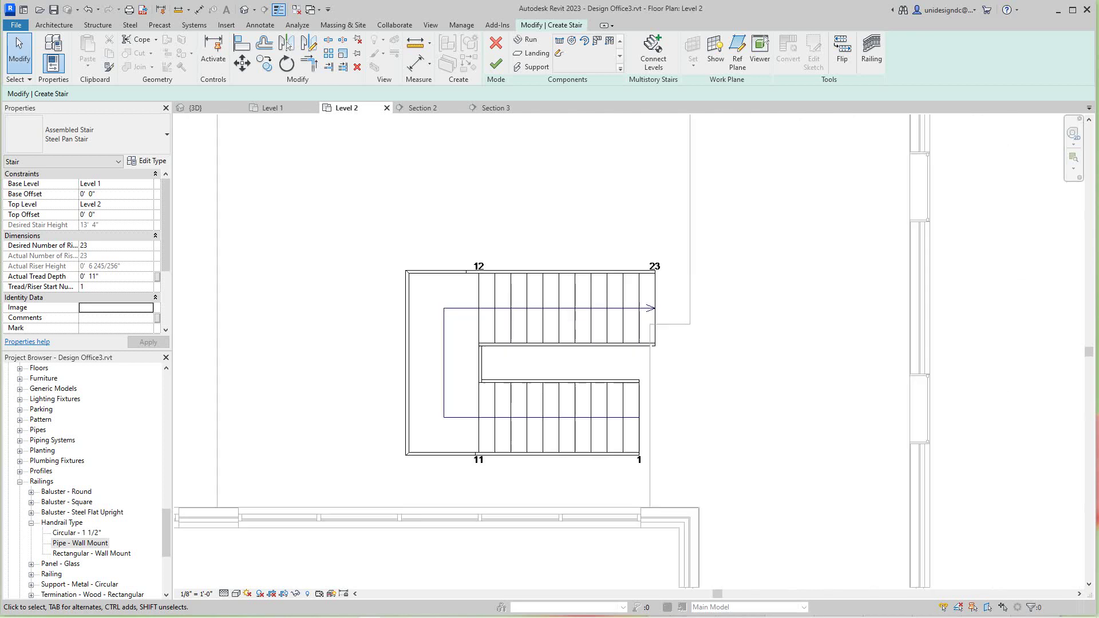
scroll(600, 206, "up", 4)
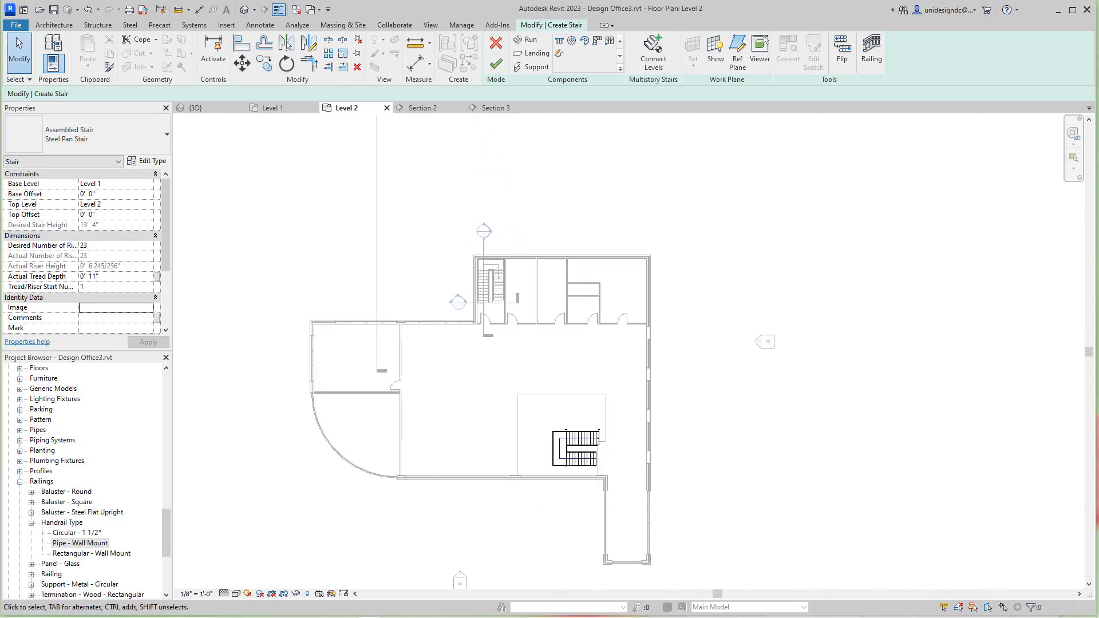
left_click(496, 64)
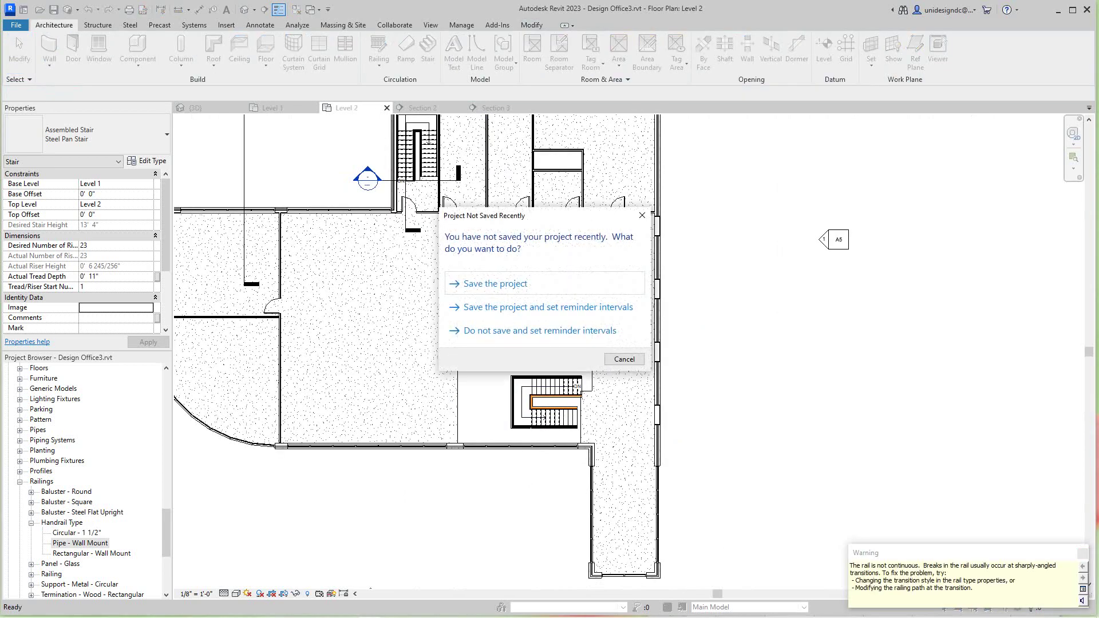
left_click(623, 358)
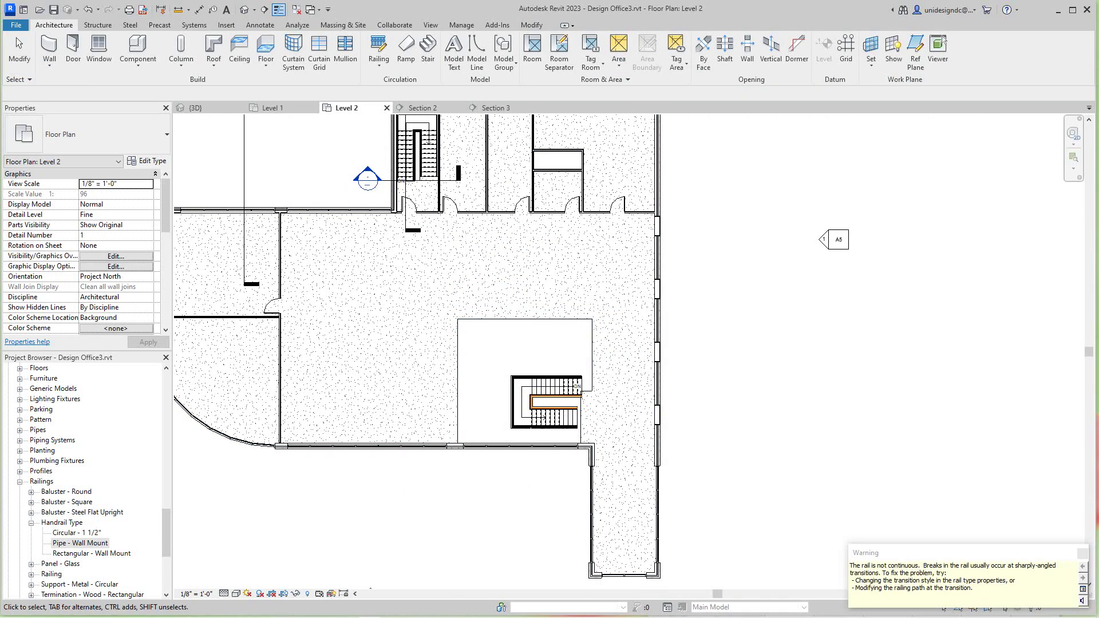
Inspect the finished stair and its railings against the floor opening and the enclosed stair on the Level 2 plan
scroll(478, 395, "up", 2)
middle_click_drag(677, 378, 645, 414)
scroll(544, 283, "down", 3)
scroll(568, 322, "up", 2)
scroll(552, 399, "up", 2)
scroll(559, 395, "down", 4)
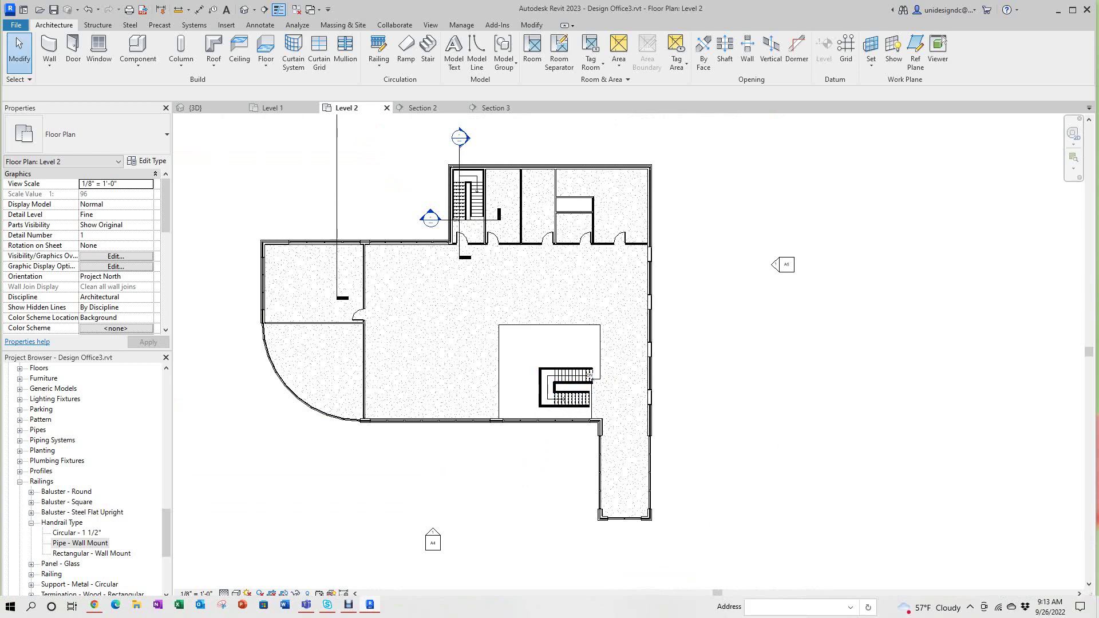
scroll(467, 244, "up", 2)
mouse_move(468, 244)
middle_mouse_down()
mouse_move(489, 317)
mouse_move(492, 285)
middle_mouse_up()
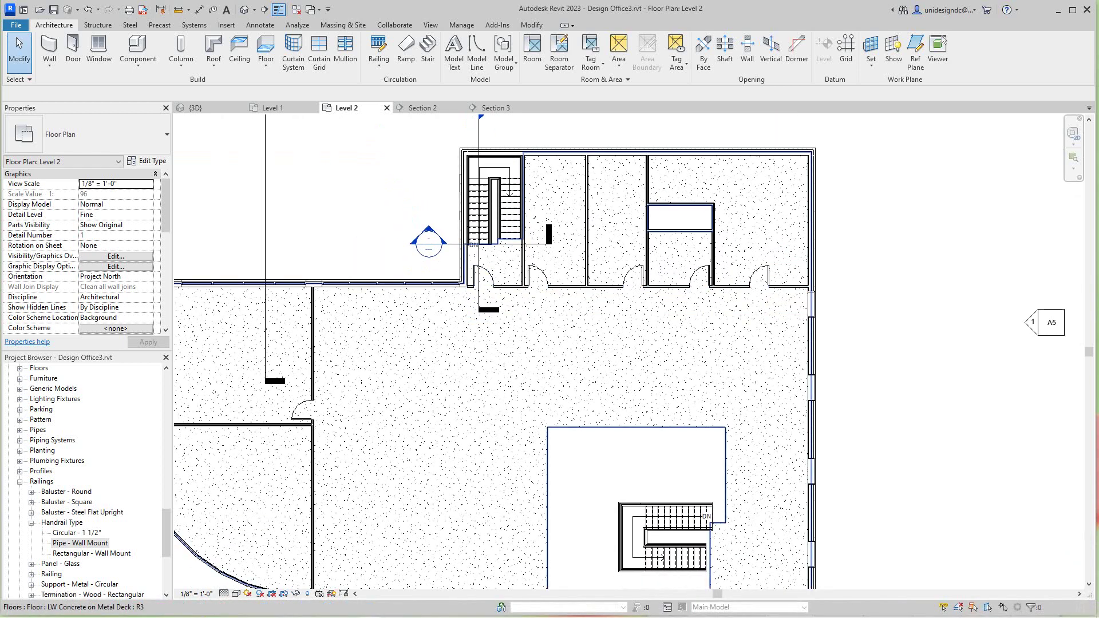
left_click(348, 605)
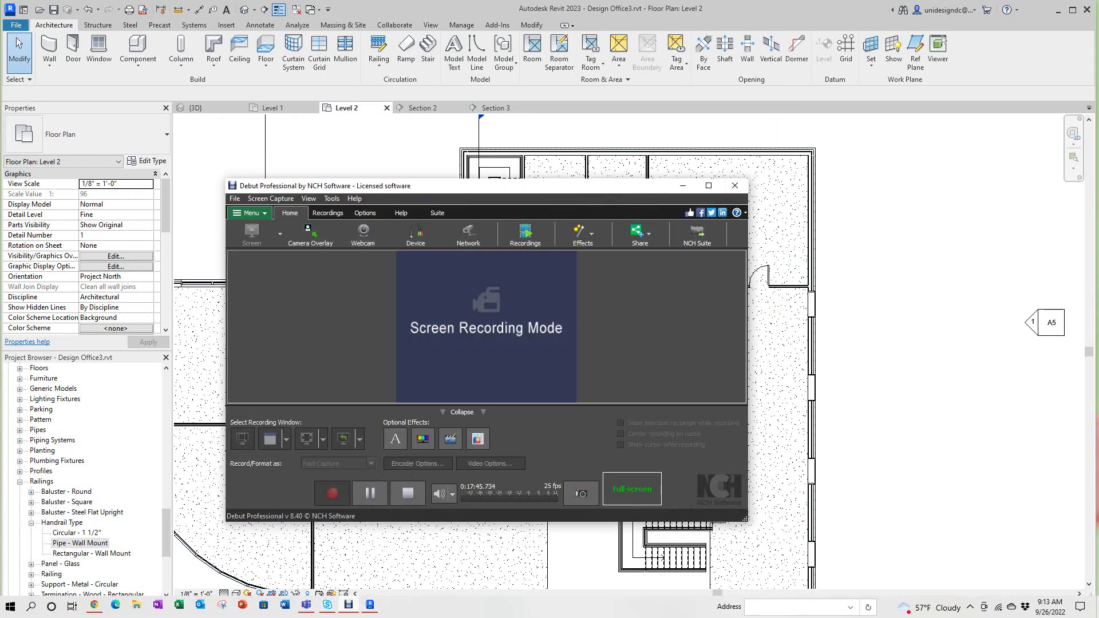